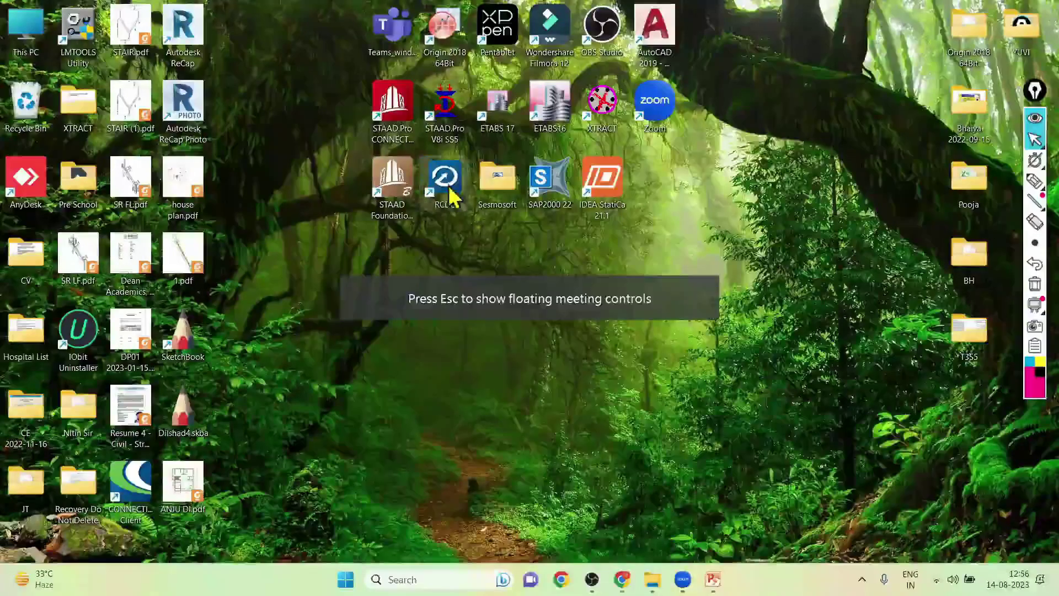
Launch RCDC and title the new project G+9, followed by the person's name and COLUMN AND SHEAR WALL.
{"action": "right_click", "coordinate": [448, 192]}
{"action": "left_click", "coordinate": [494, 223]}
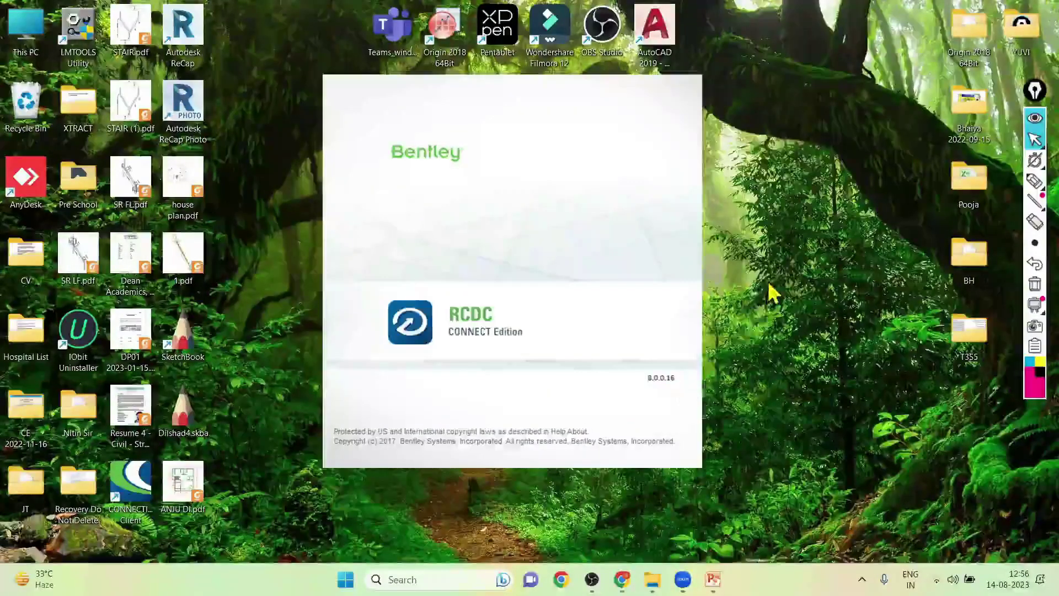
{"action": "type", "text": "g"}
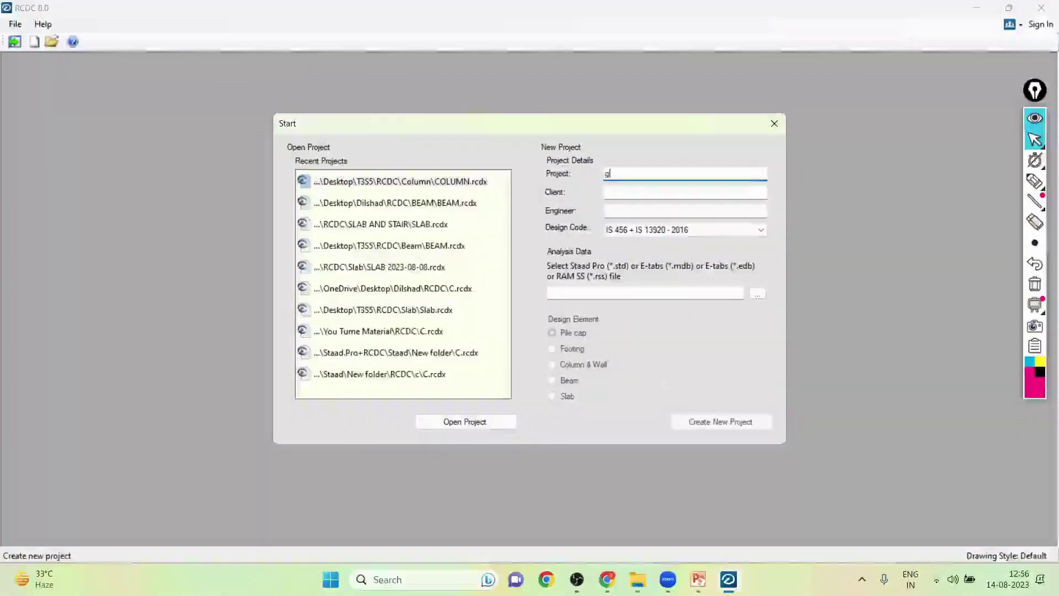
{"action": "type", "text": "+9"}
{"action": "key", "text": "BackSpace"}
{"action": "key", "text": "BackSpace"}
{"action": "key", "text": "BackSpace"}
{"action": "type", "text": "G"}
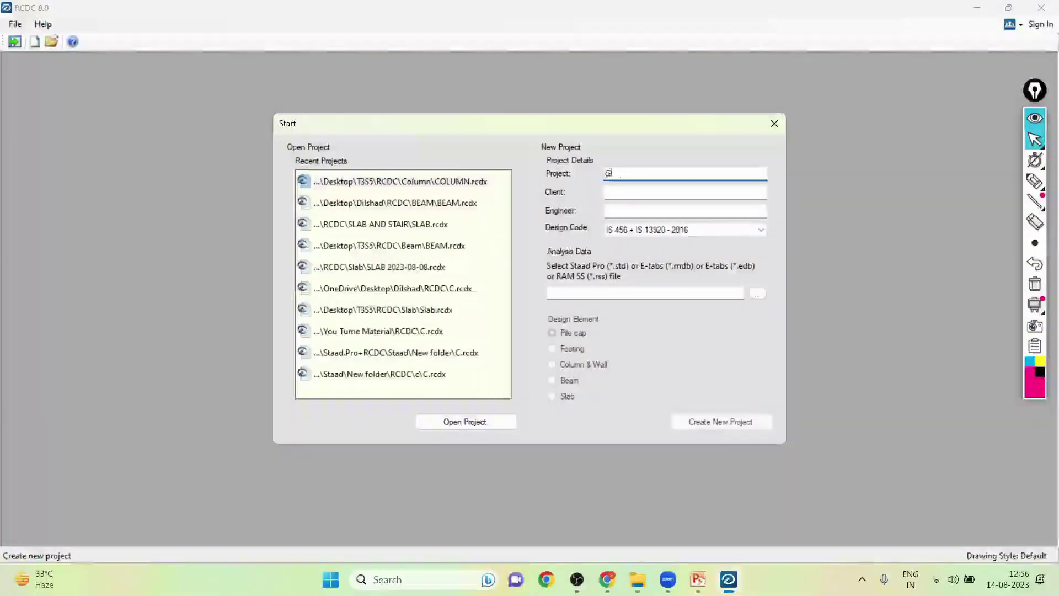
{"action": "type", "text": "+9"}
{"action": "key", "text": "Caps_Lock"}
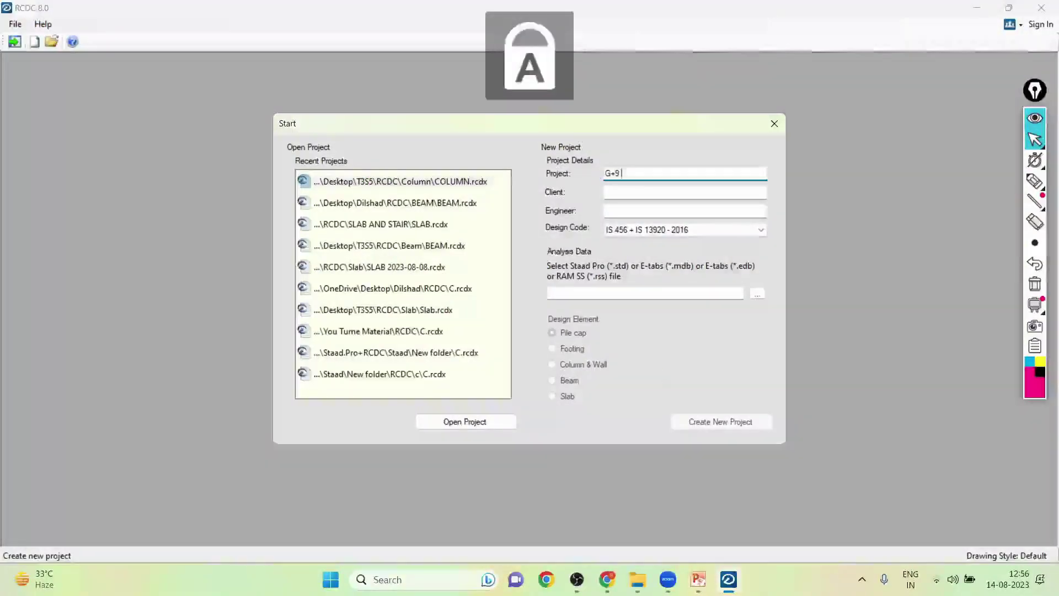
{"action": "type", "text": "DILSHAD "}
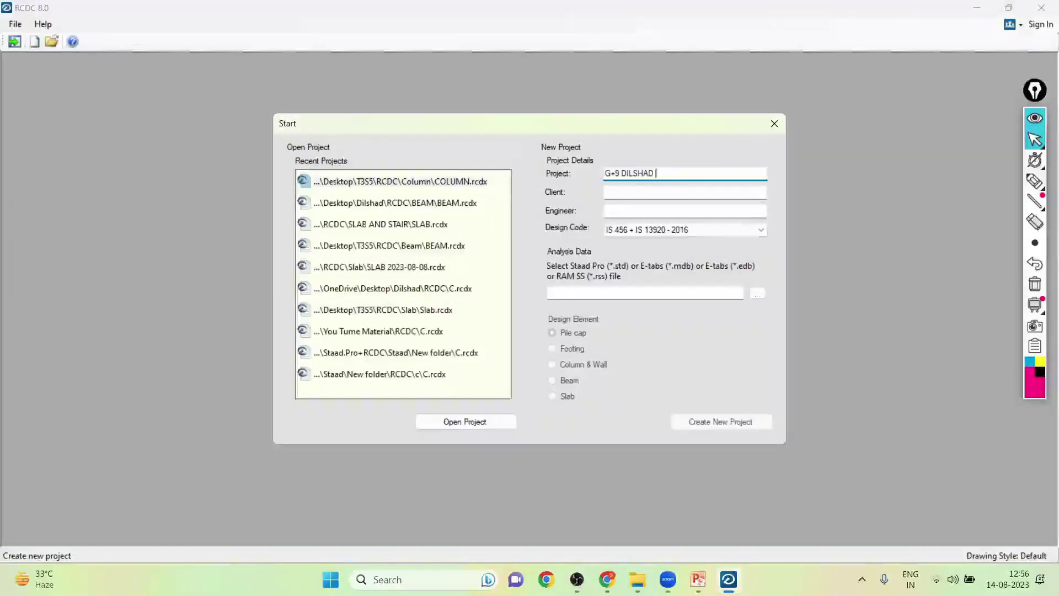
{"action": "type", "text": "COLUMN AND SHEAR WALL"}
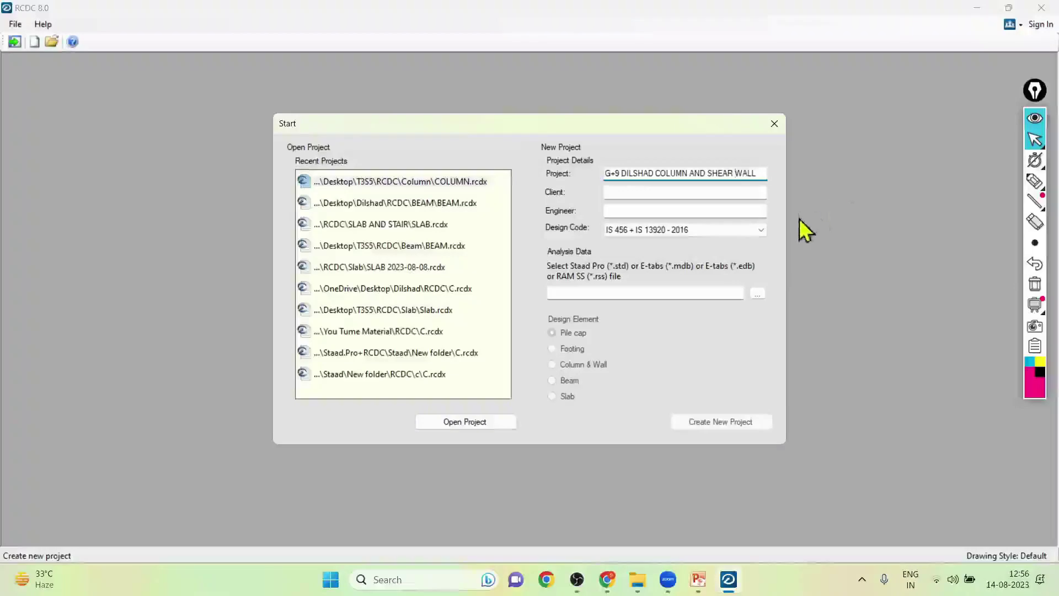
Fill in the new project's client as 12 and its engineer as XY.
{"action": "left_click", "coordinate": [616, 197]}
{"action": "type", "text": "12"}
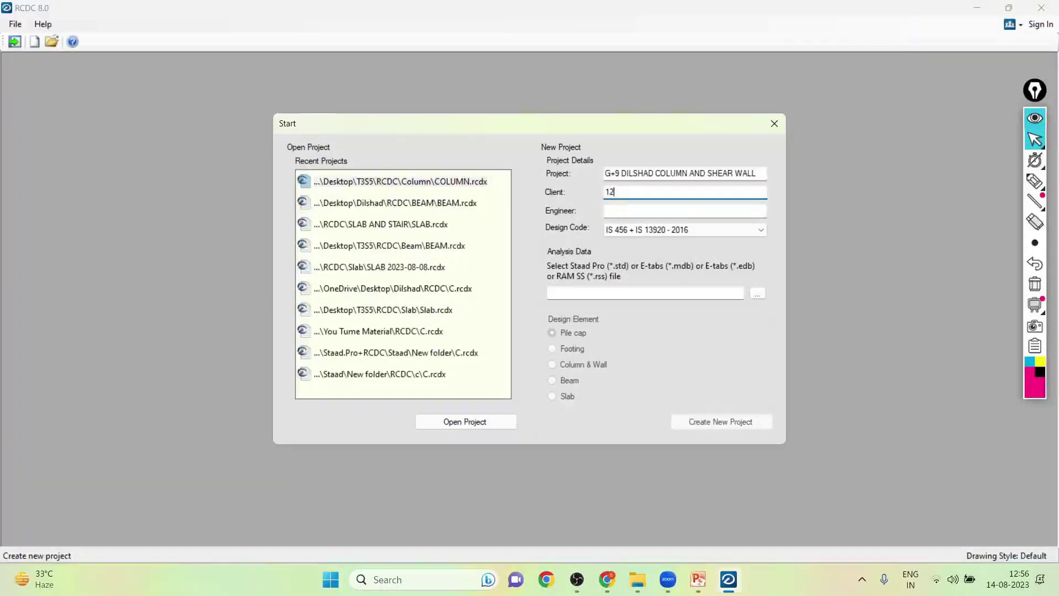
{"action": "key", "text": "Tab"}
{"action": "type", "text": "X"}
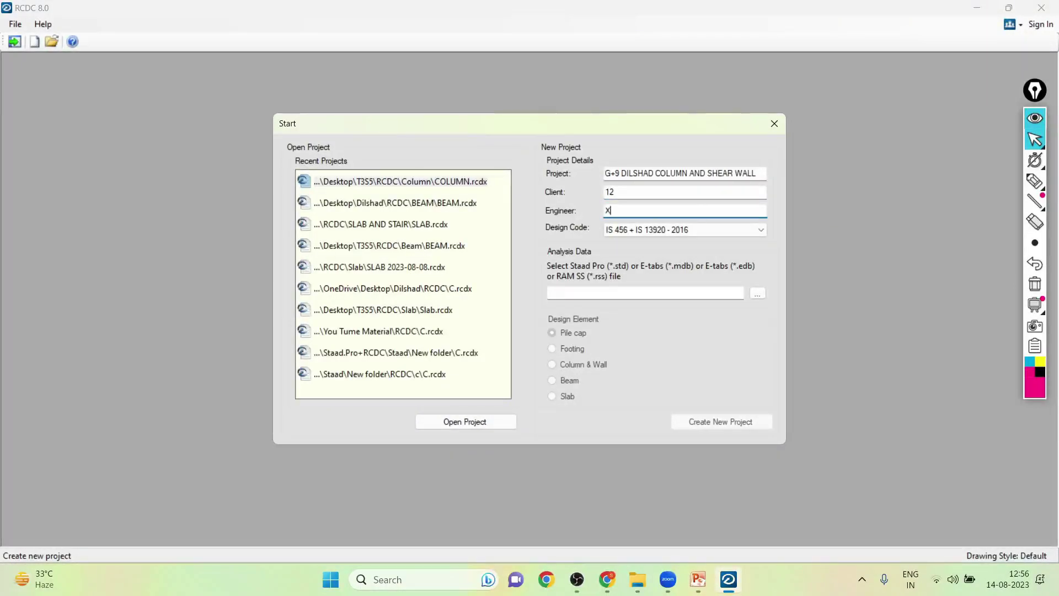
{"action": "type", "text": "Y"}
{"action": "key", "text": "Tab"}
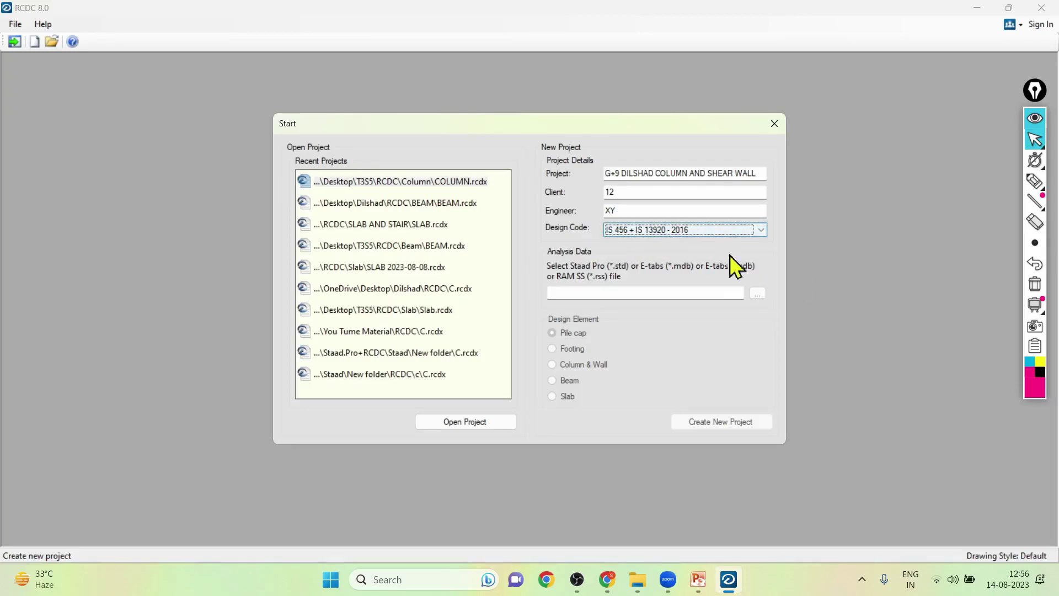
Load the G+9 .mdb analysis file from the RCDC folder and create the project for Column & Wall design.
{"action": "left_click", "coordinate": [757, 292]}
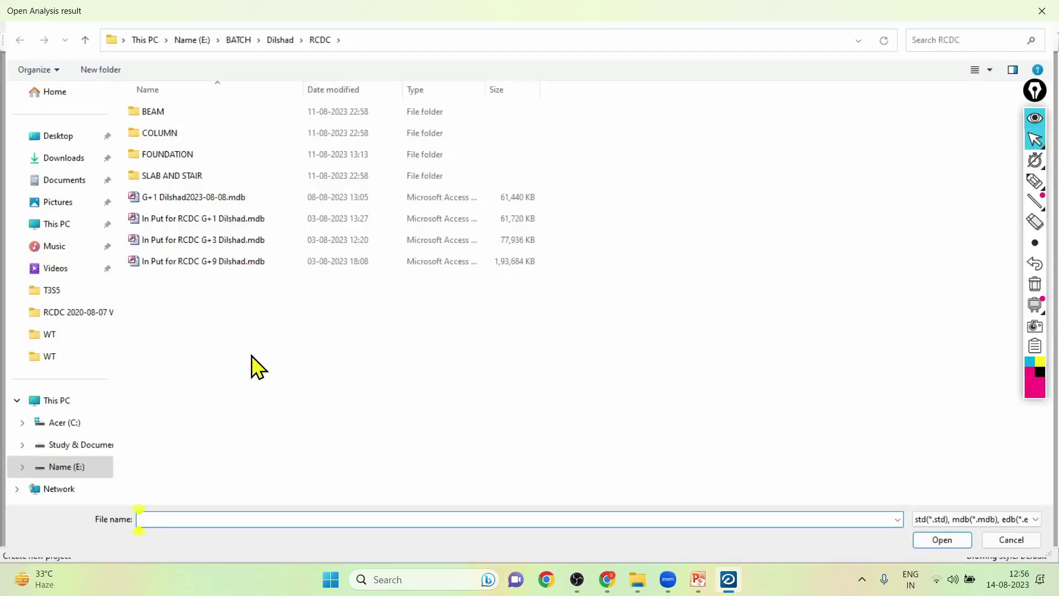
{"action": "left_click", "coordinate": [209, 263]}
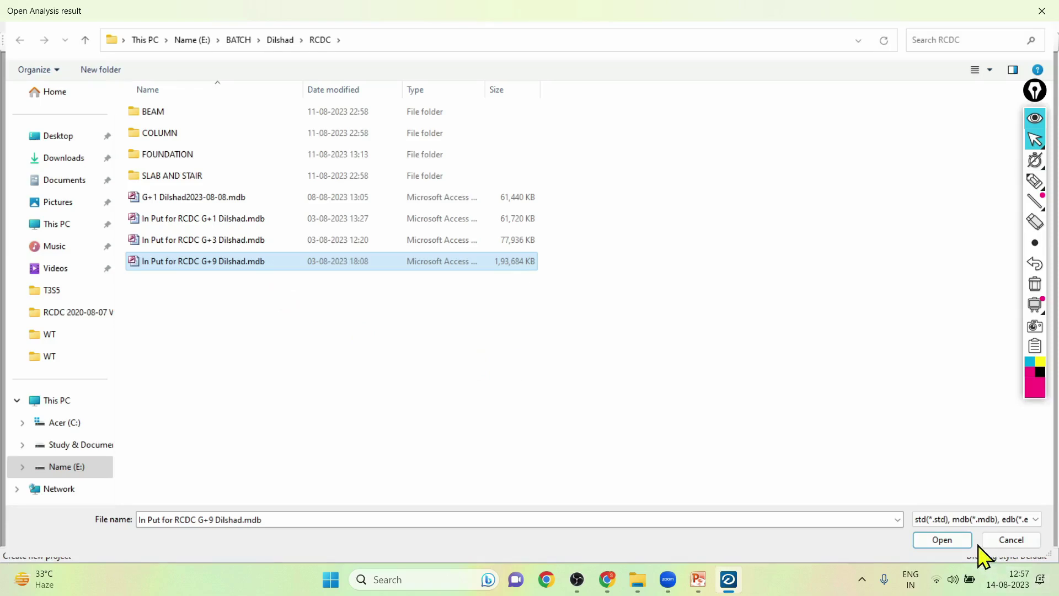
{"action": "left_click", "coordinate": [942, 540]}
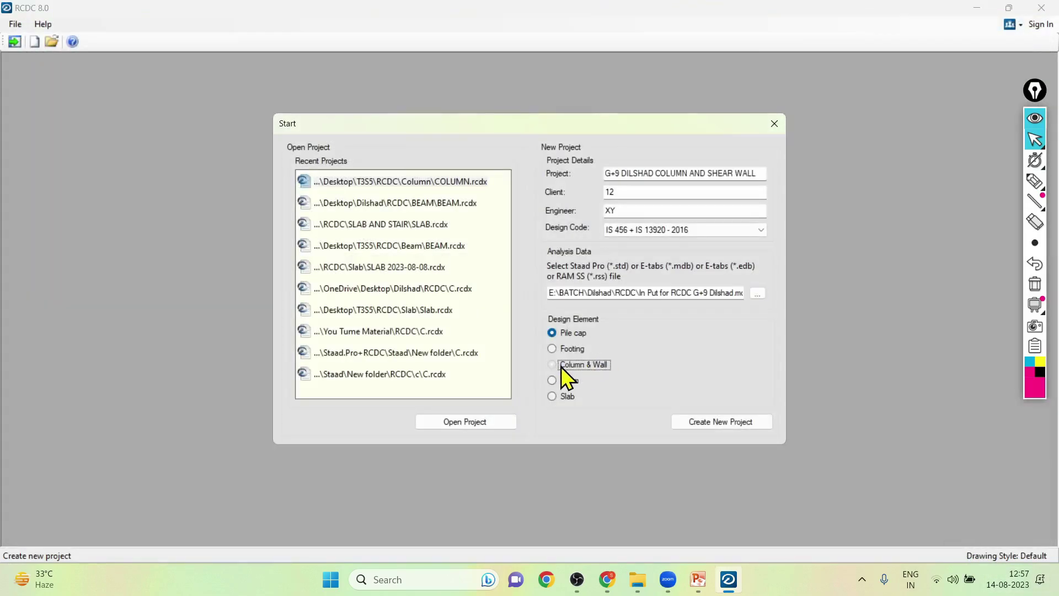
{"action": "left_click", "coordinate": [561, 365]}
{"action": "left_click", "coordinate": [698, 422]}
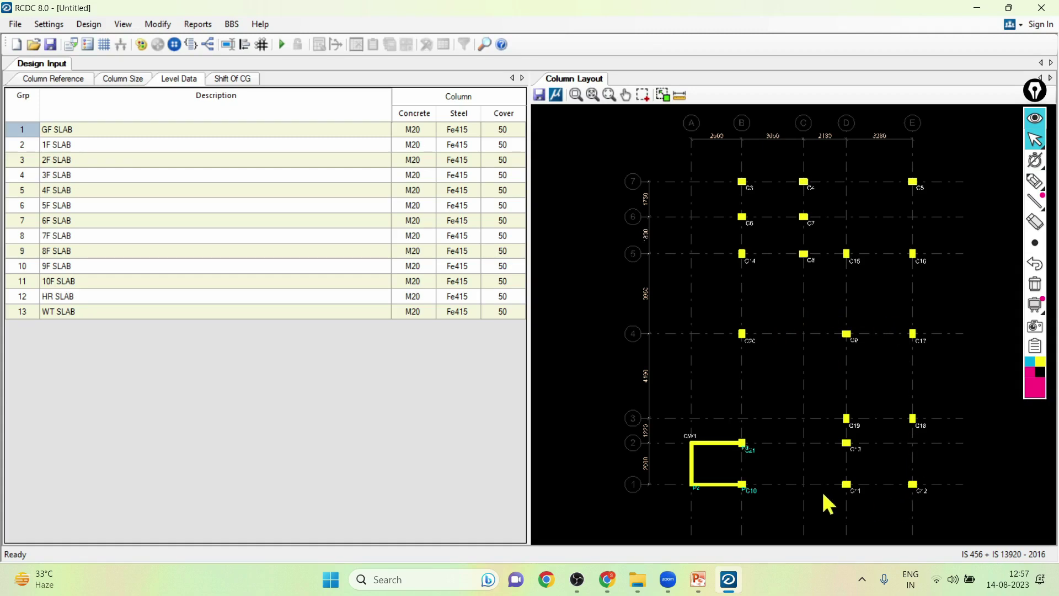
Examine the column layout, including shear wall CW1 and the columns around C20.
{"action": "scroll", "coordinate": [717, 501], "scroll_direction": "up", "scroll_amount": 2}
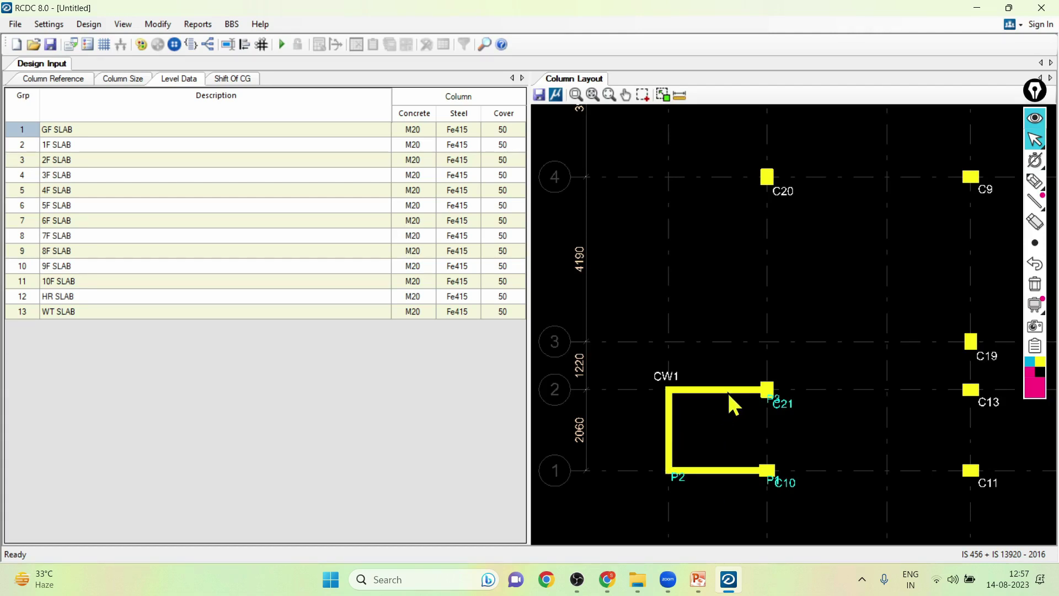
{"action": "scroll", "coordinate": [727, 394], "scroll_direction": "down", "scroll_amount": 1}
{"action": "middle_click_drag", "start_coordinate": [845, 325], "coordinate": [786, 407]}
{"action": "scroll", "coordinate": [786, 407], "scroll_direction": "down", "scroll_amount": 3}
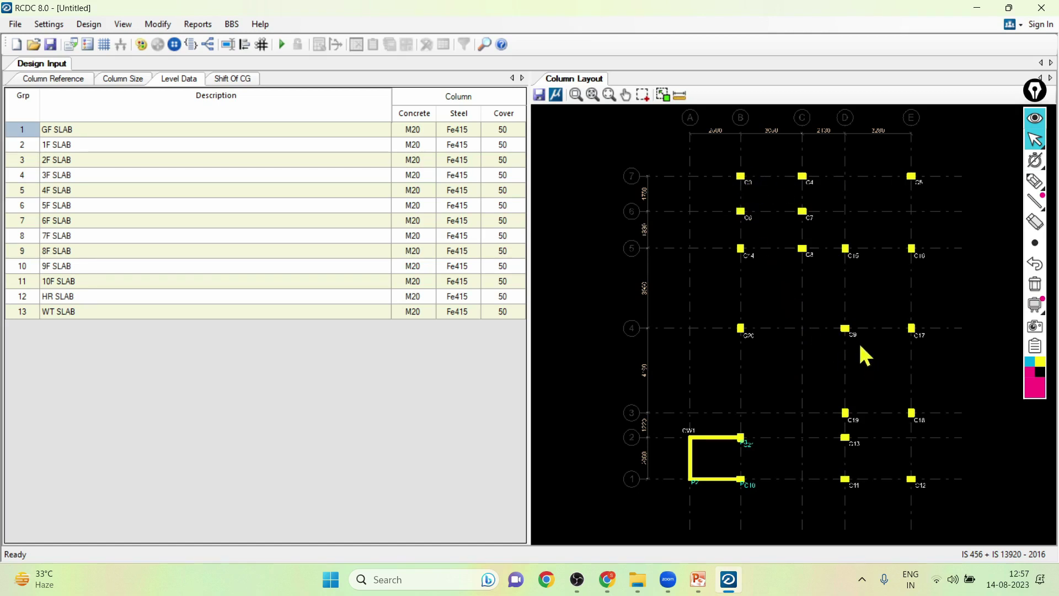
{"action": "scroll", "coordinate": [751, 346], "scroll_direction": "up", "scroll_amount": 3}
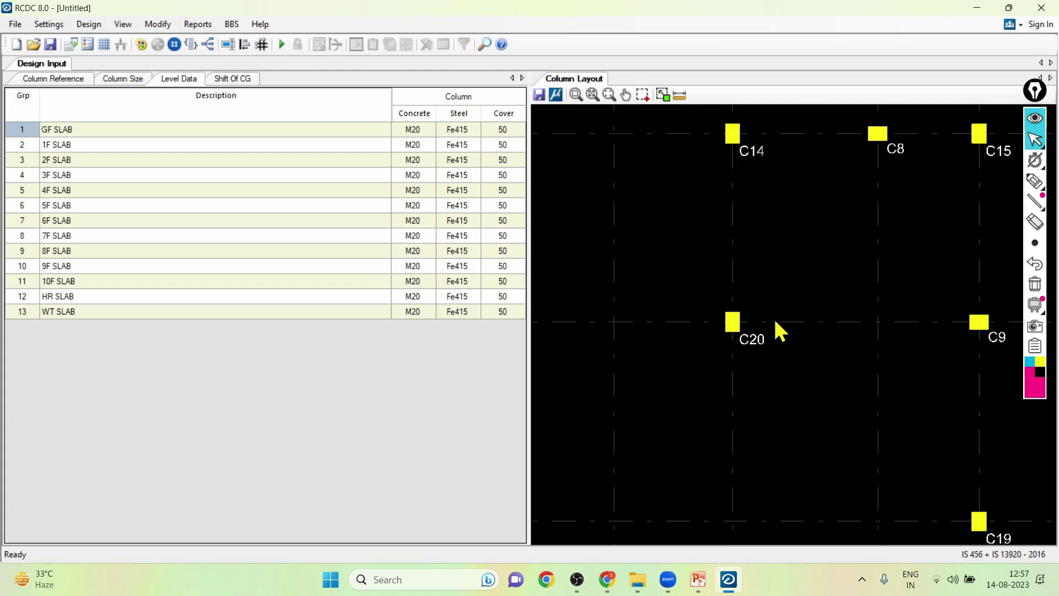
{"action": "scroll", "coordinate": [808, 329], "scroll_direction": "down", "scroll_amount": 4}
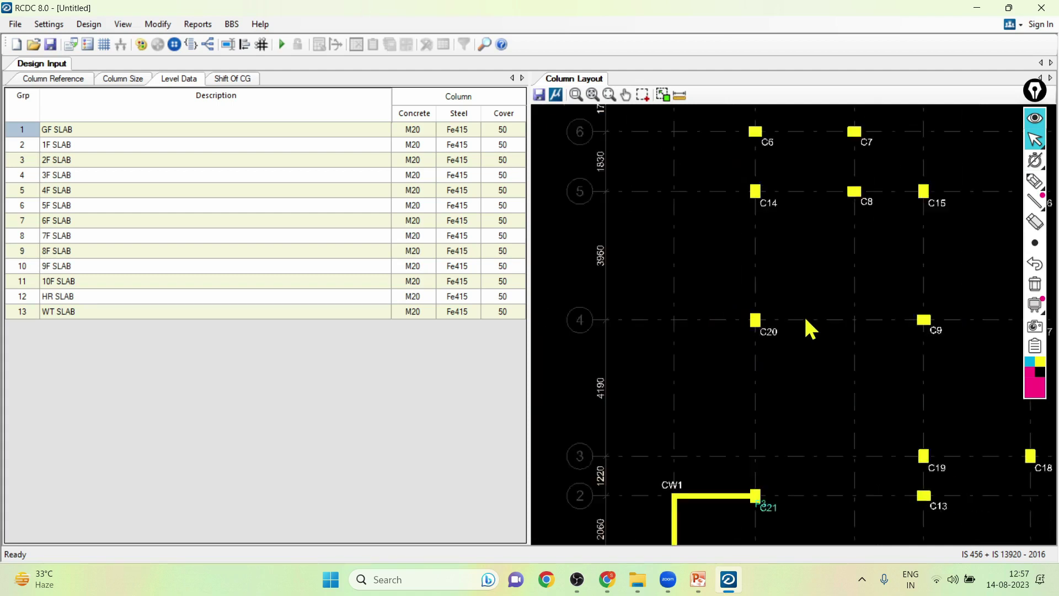
{"action": "scroll", "coordinate": [682, 239], "scroll_direction": "up", "scroll_amount": 1}
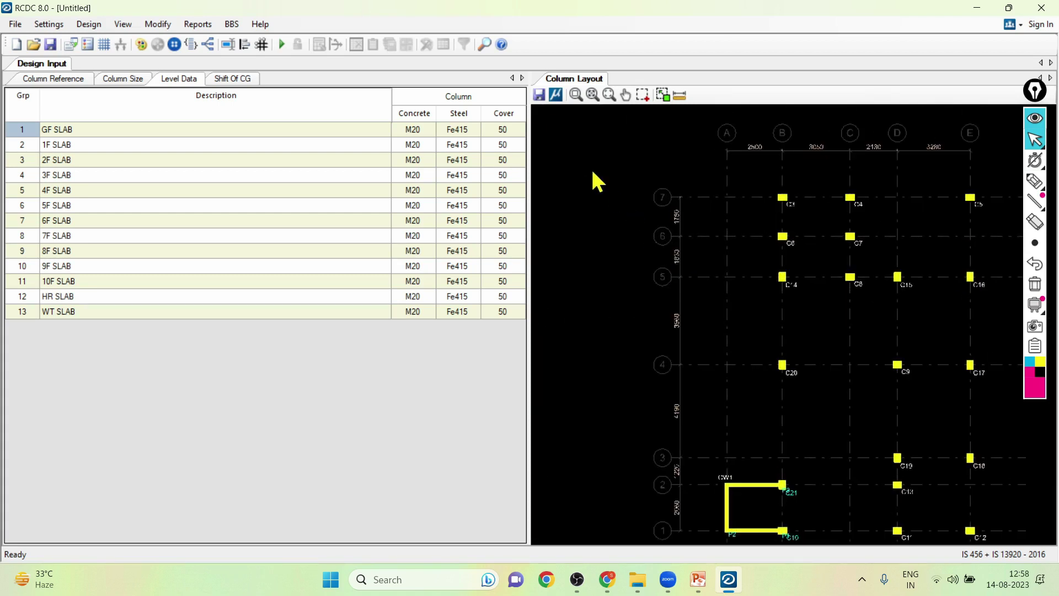
Save the column layout drawing as a DXF file named COLUMN LAYOUT in the COLUMN folder.
{"action": "left_click", "coordinate": [539, 94]}
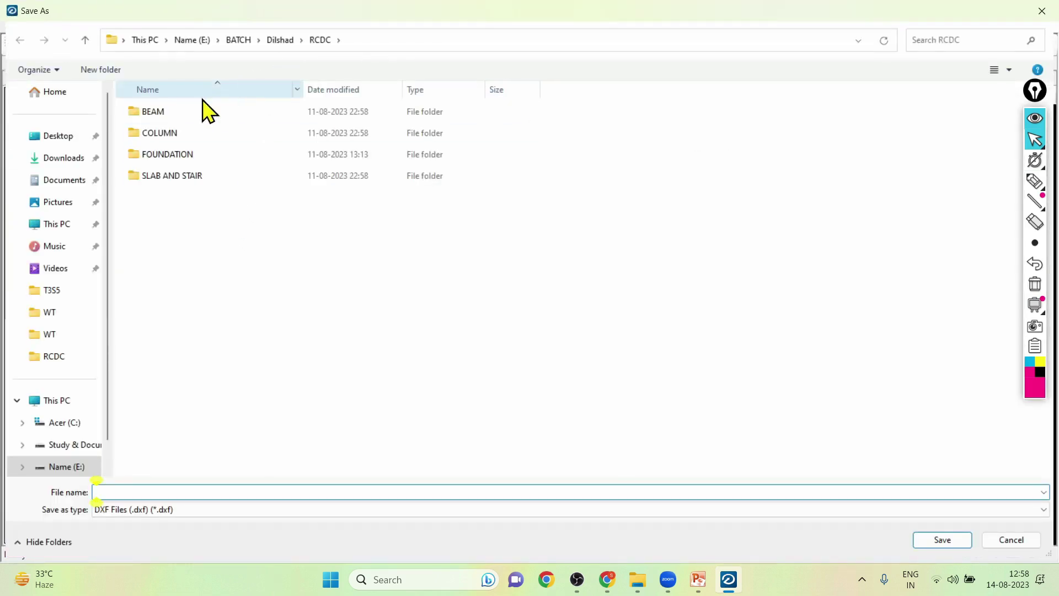
{"action": "left_click", "coordinate": [174, 142]}
{"action": "double_click", "coordinate": [174, 143]}
{"action": "right_click", "coordinate": [221, 141]}
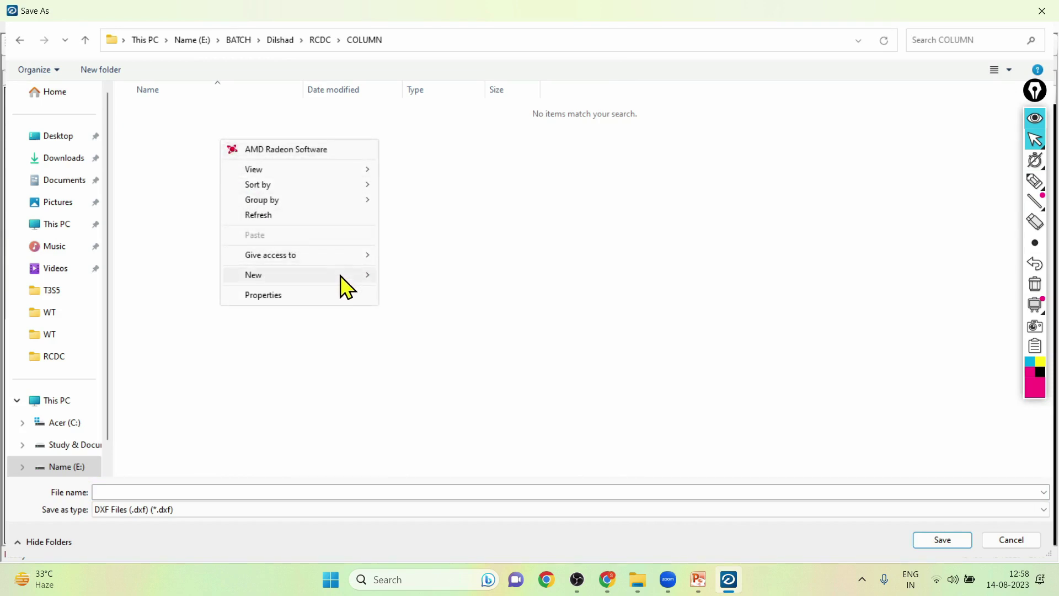
{"action": "mouse_move", "coordinate": [340, 275]}
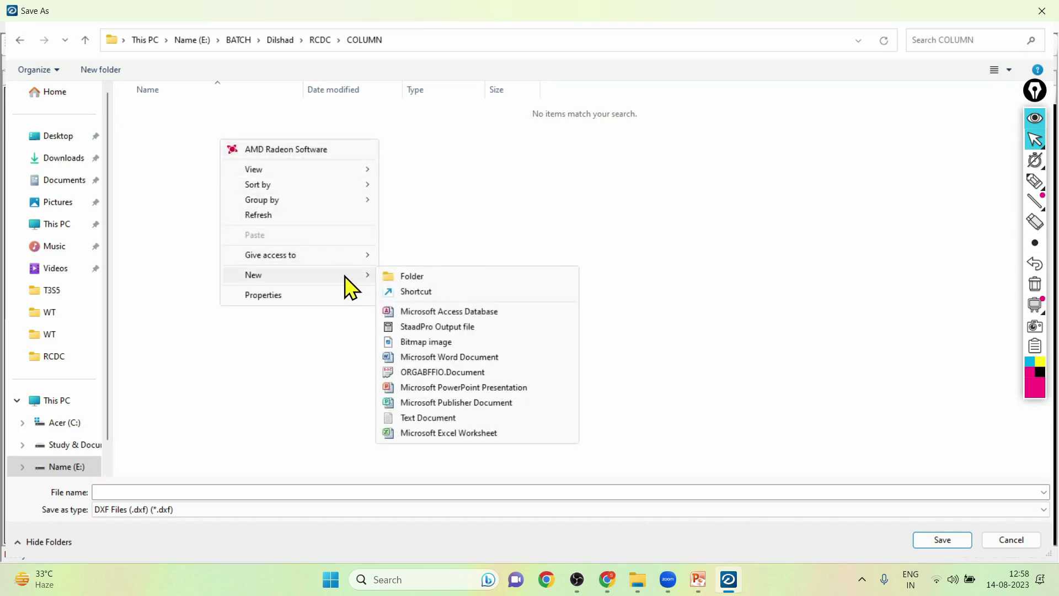
{"action": "left_click", "coordinate": [225, 490]}
{"action": "type", "text": "COLUMN LAYOUT"}
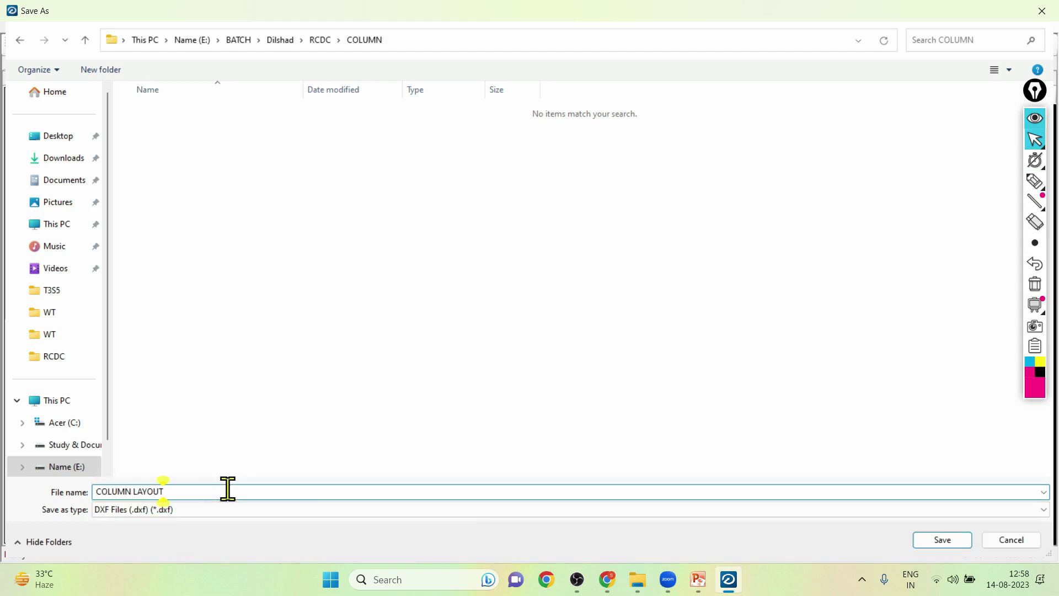
{"action": "left_click", "coordinate": [940, 540]}
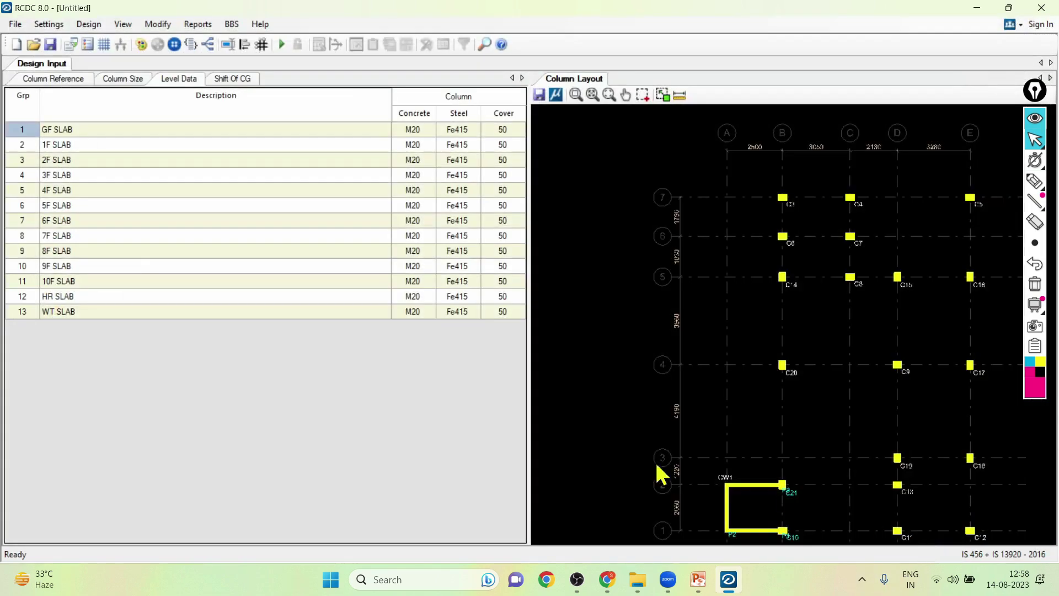
Save the project in the COLUMN folder, overwriting the existing C.rcdx file.
{"action": "left_click", "coordinate": [52, 44]}
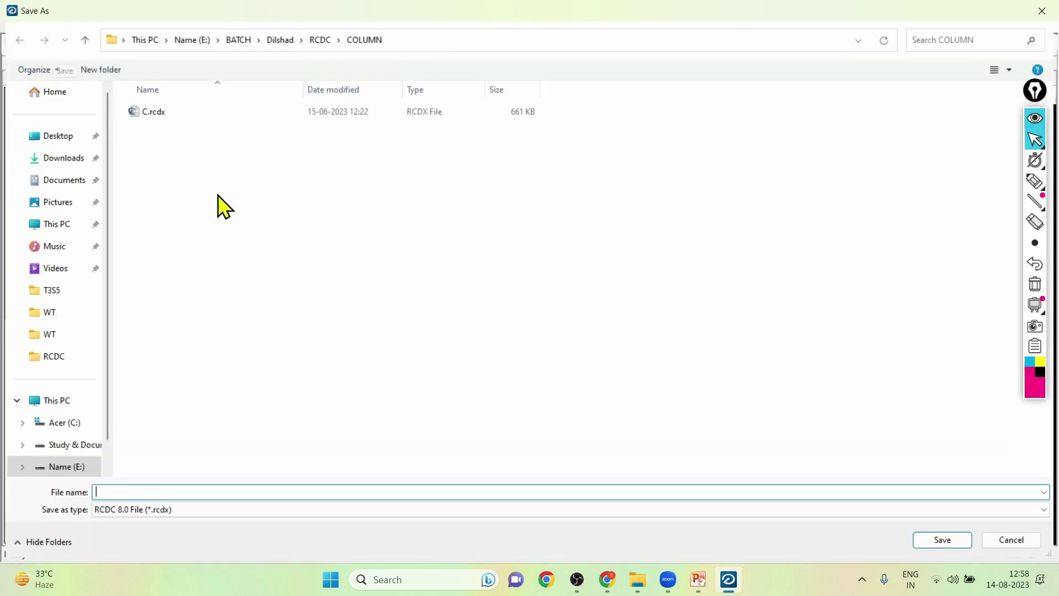
{"action": "left_click", "coordinate": [161, 112]}
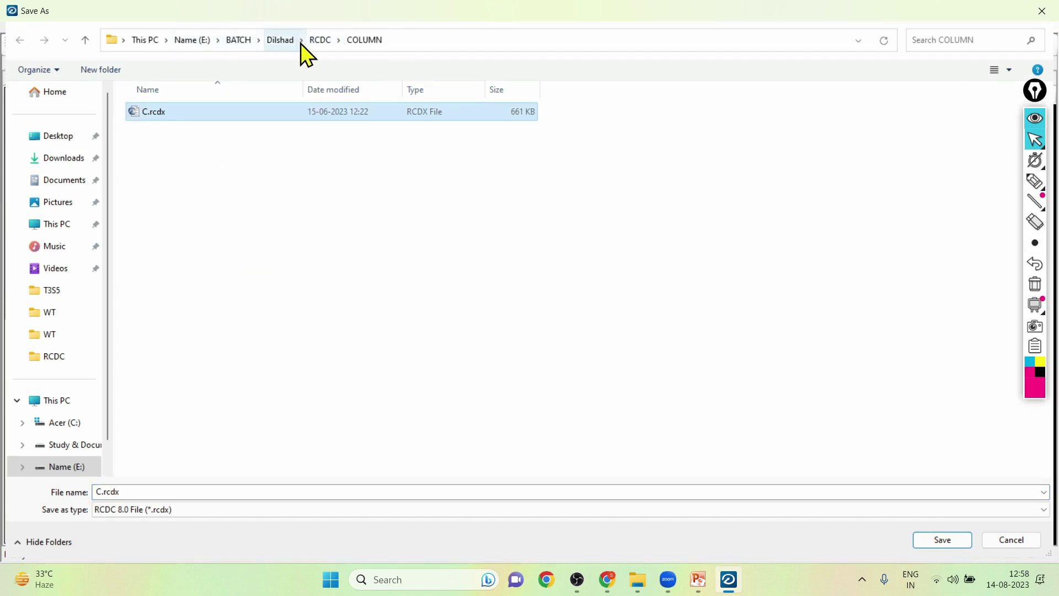
{"action": "left_click", "coordinate": [945, 540]}
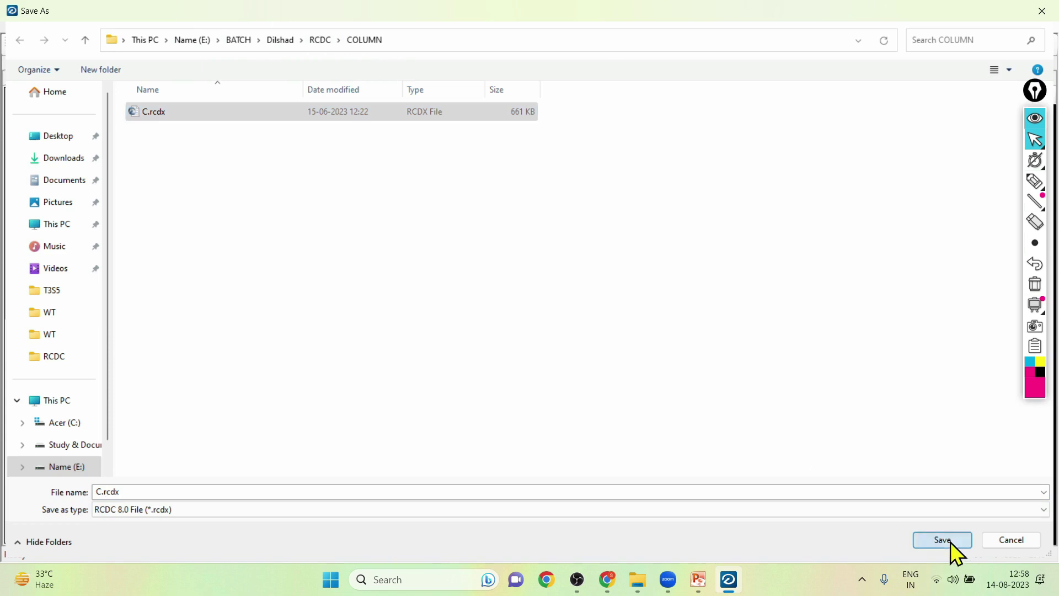
{"action": "left_click", "coordinate": [571, 293]}
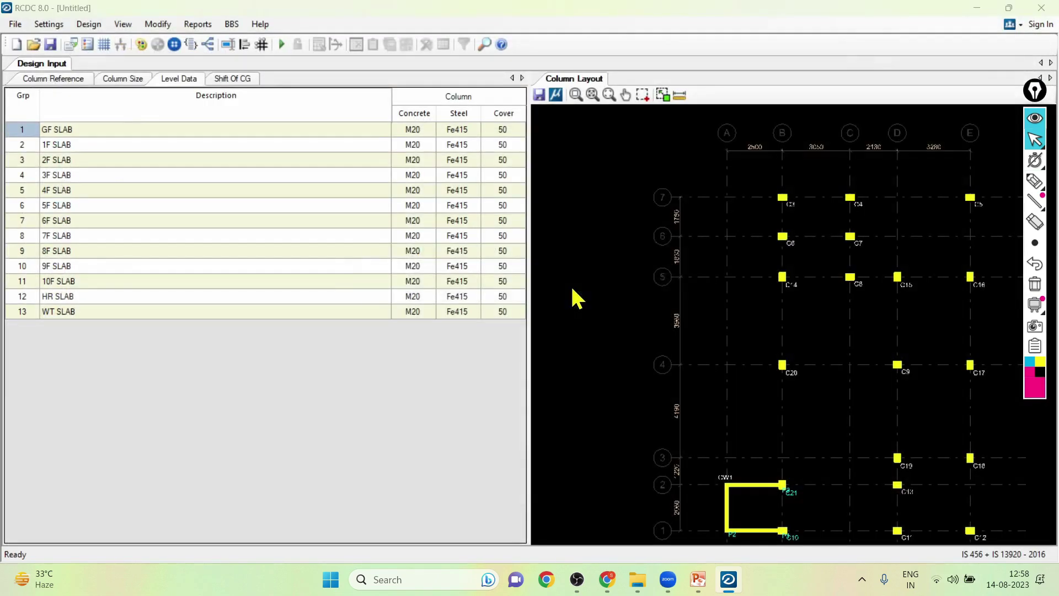
Review the GF SLAB row in the level data and locate column C3 on the layout from its GF SLAB column reference.
{"action": "left_click", "coordinate": [28, 132]}
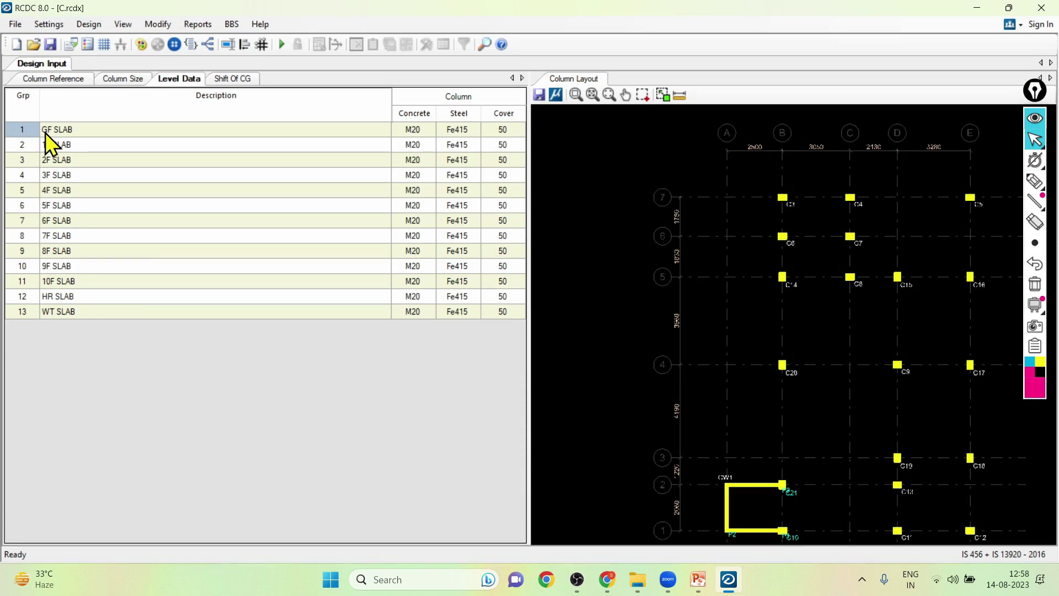
{"action": "left_click", "coordinate": [53, 132]}
{"action": "left_click", "coordinate": [81, 130]}
{"action": "left_click", "coordinate": [64, 131]}
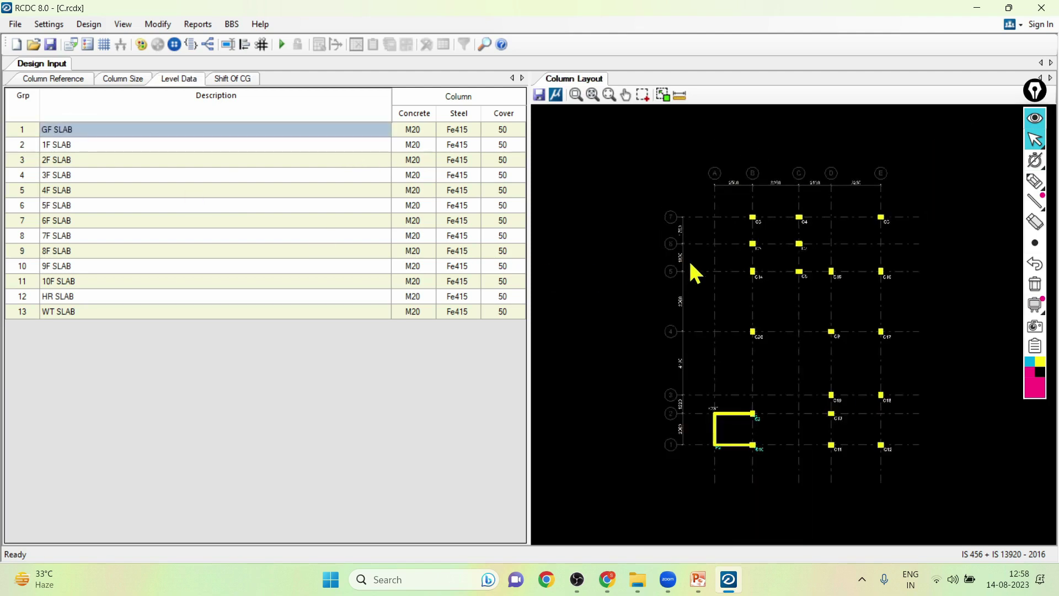
{"action": "scroll", "coordinate": [689, 263], "scroll_direction": "down", "scroll_amount": 1}
{"action": "left_click", "coordinate": [52, 78]}
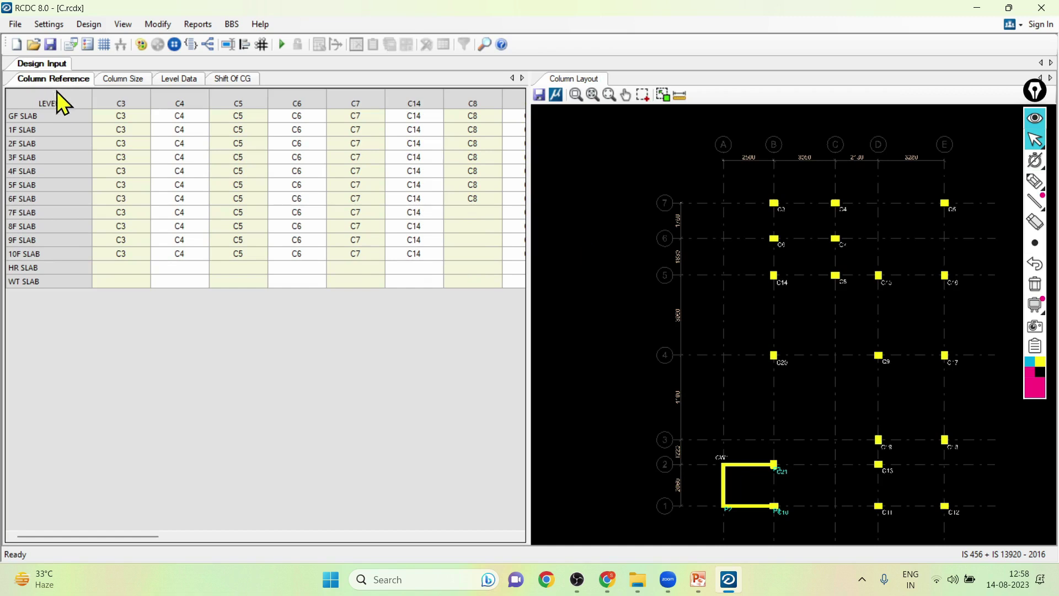
{"action": "left_click", "coordinate": [107, 118]}
{"action": "scroll", "coordinate": [788, 212], "scroll_direction": "up", "scroll_amount": 4}
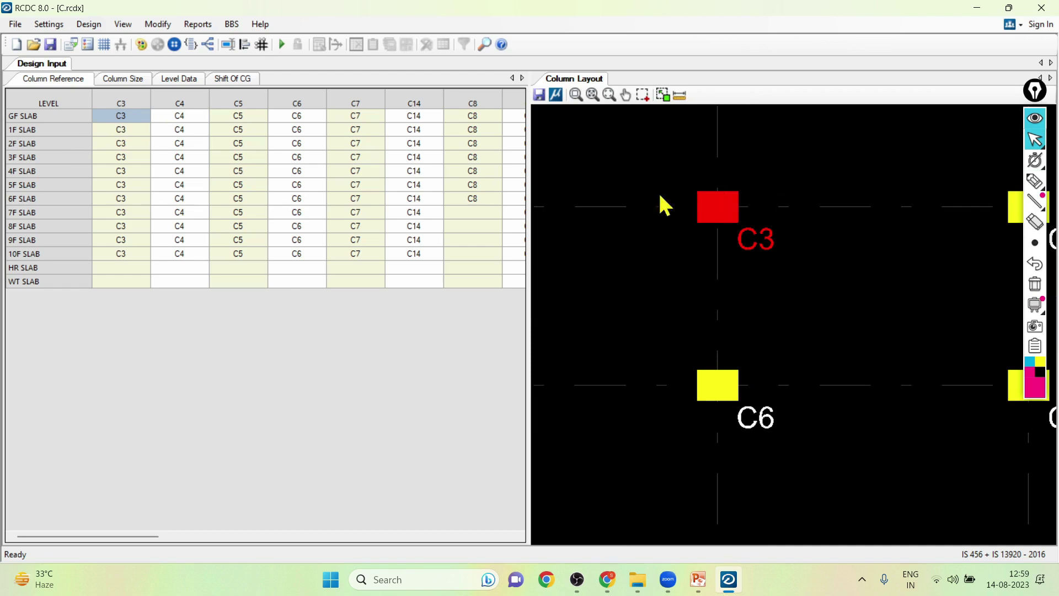
Review the column sizes per level and locate wall CW1 P30 on the layout from its 9F SLAB size entry.
{"action": "left_click", "coordinate": [141, 82]}
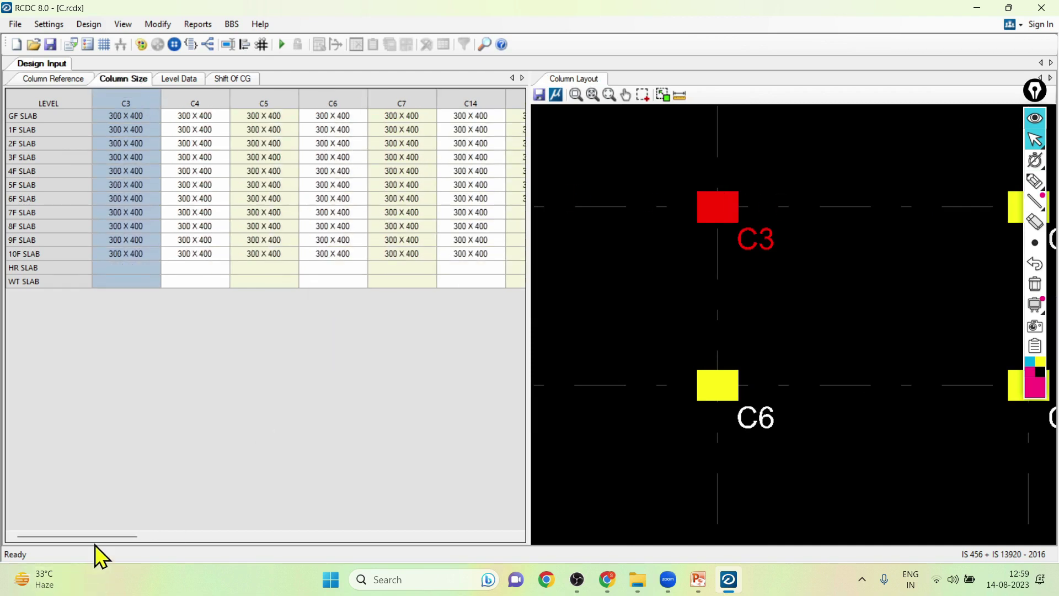
{"action": "left_click_drag", "start_coordinate": [99, 540], "coordinate": [375, 524]}
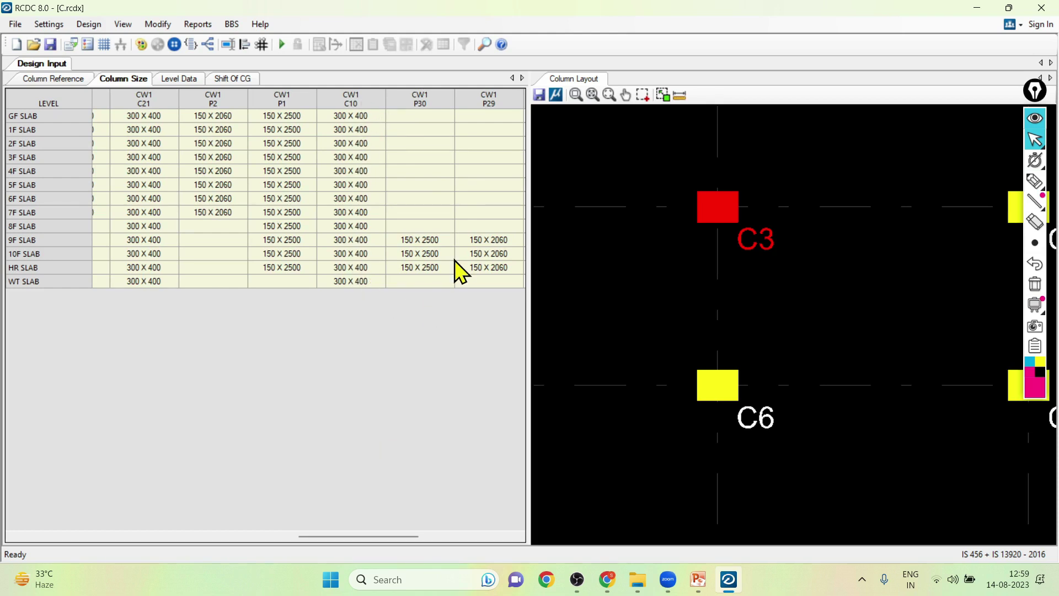
{"action": "left_click", "coordinate": [441, 242]}
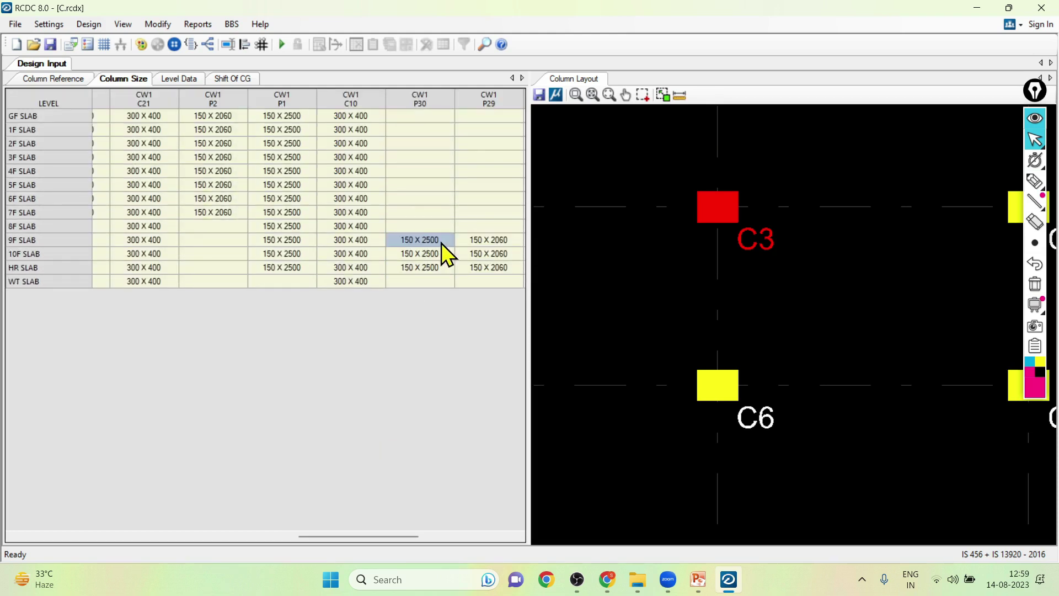
{"action": "scroll", "coordinate": [643, 249], "scroll_direction": "down", "scroll_amount": 5}
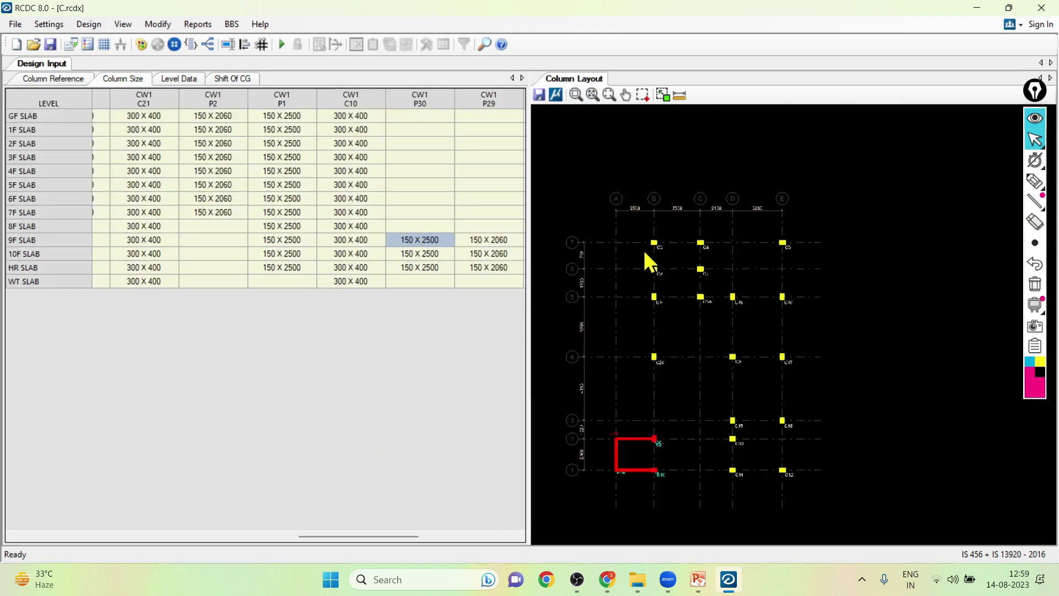
Inspect the CW1 sizes of P2, P30 and P29 at several levels and compare them with the wall on the layout.
{"action": "scroll", "coordinate": [615, 485], "scroll_direction": "up", "scroll_amount": 6}
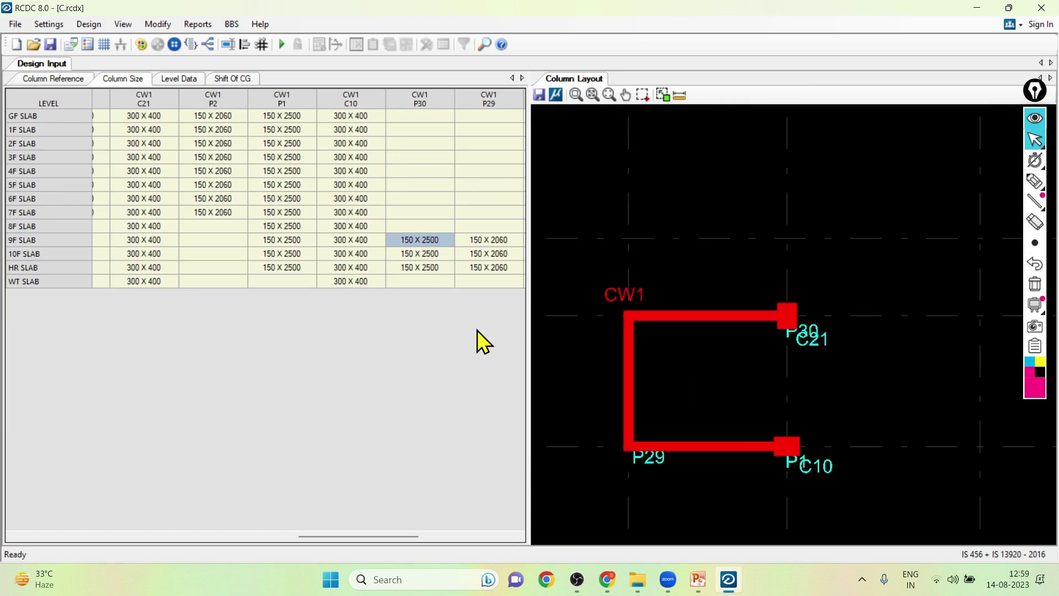
{"action": "left_click", "coordinate": [231, 117]}
{"action": "left_click", "coordinate": [233, 128]}
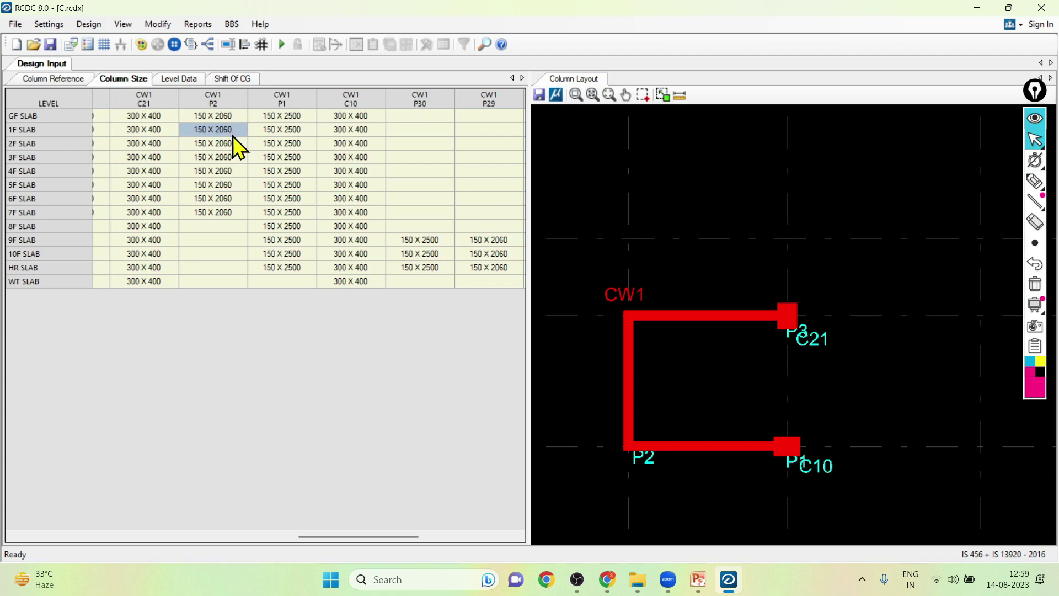
{"action": "left_click", "coordinate": [234, 143]}
{"action": "left_click", "coordinate": [235, 157]}
{"action": "left_click", "coordinate": [237, 210]}
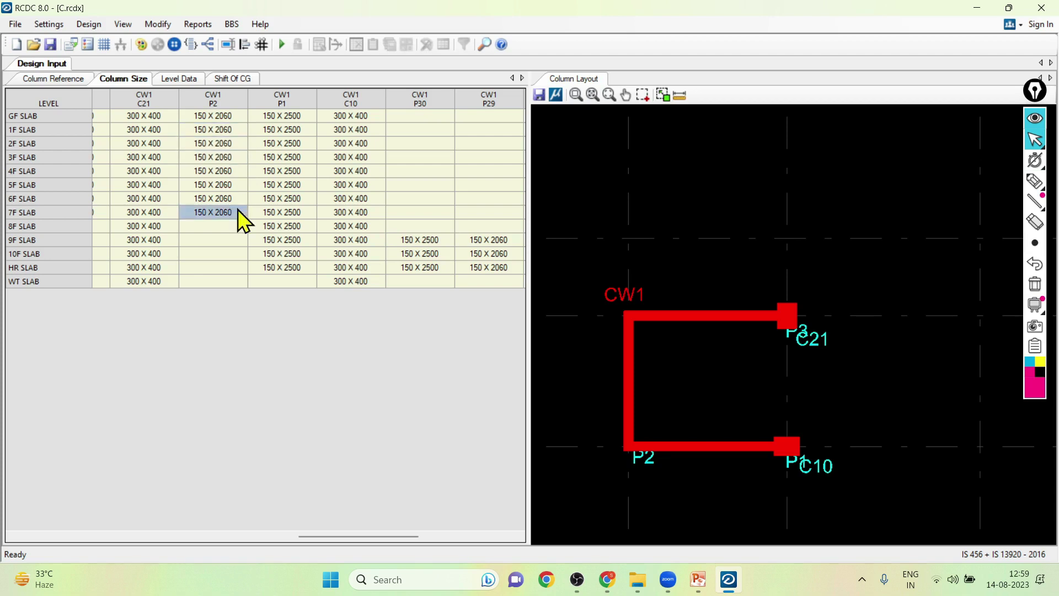
{"action": "left_click", "coordinate": [422, 240]}
{"action": "left_click", "coordinate": [493, 238]}
{"action": "left_click", "coordinate": [493, 254]}
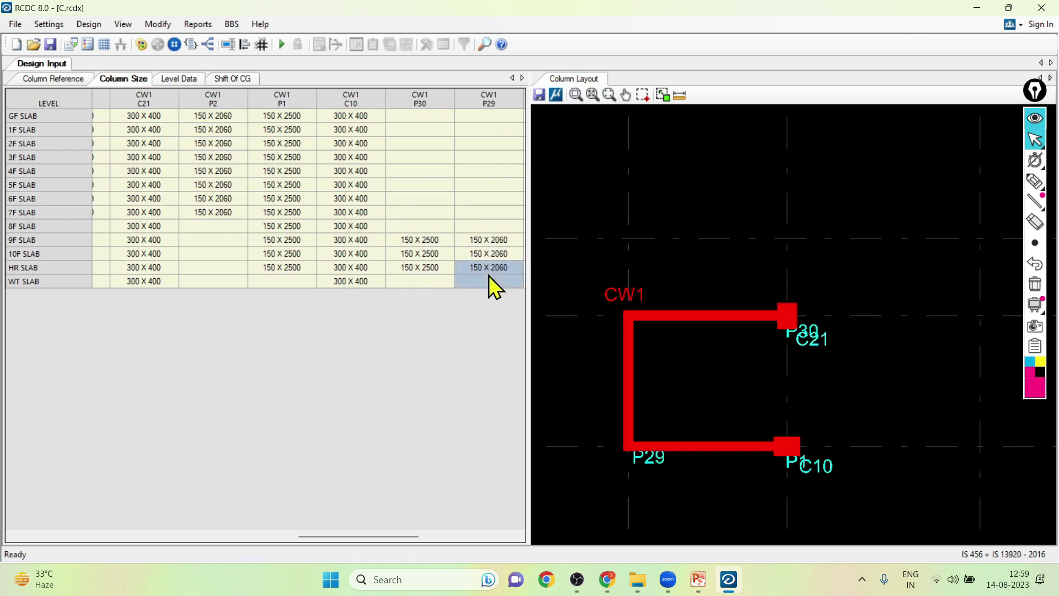
{"action": "left_click_drag", "start_coordinate": [397, 536], "coordinate": [116, 538]}
Turn off the use of material properties from analysis in the design settings so the level data grades can be edited.
{"action": "left_click", "coordinate": [178, 78]}
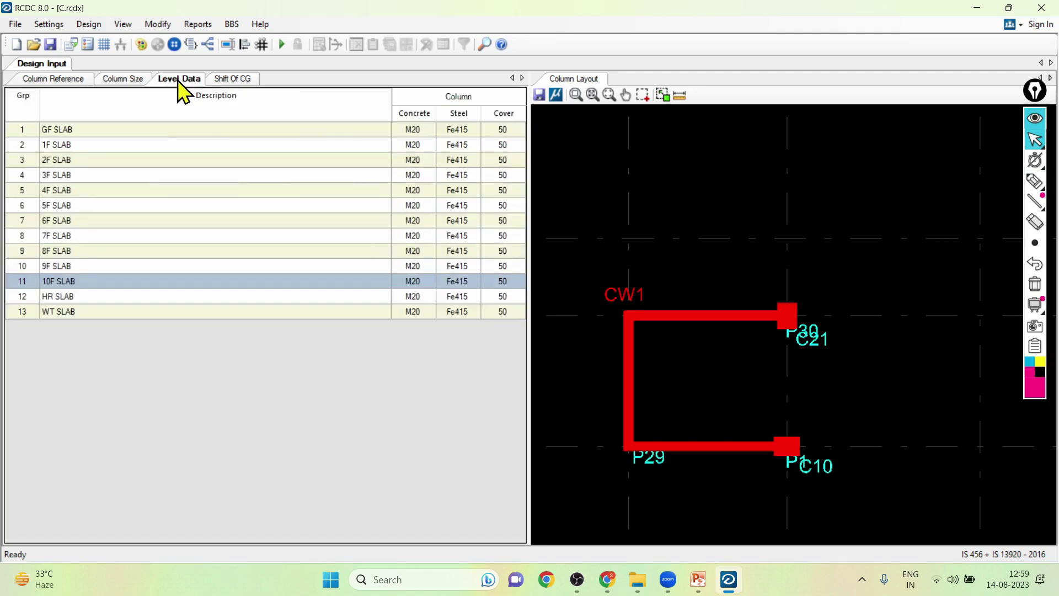
{"action": "left_click", "coordinate": [428, 131]}
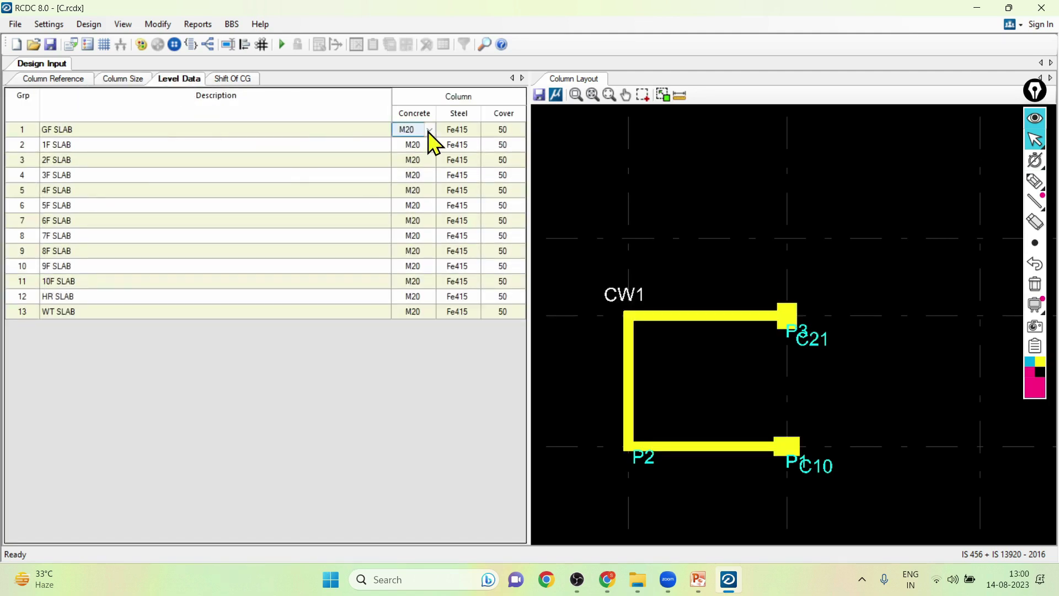
{"action": "left_click", "coordinate": [463, 131]}
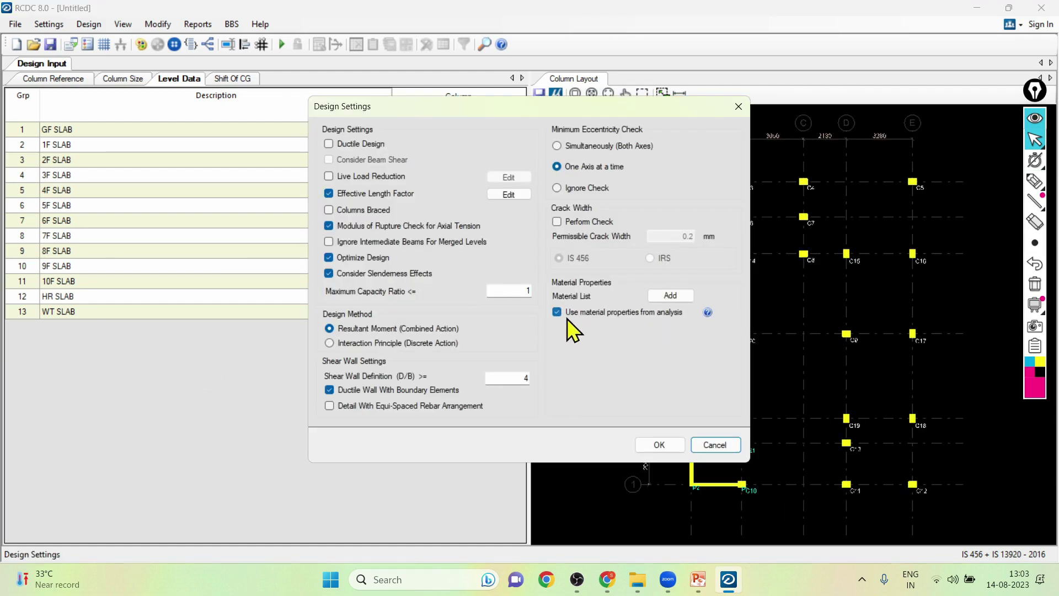
{"action": "left_click", "coordinate": [556, 312]}
{"action": "left_click", "coordinate": [654, 446]}
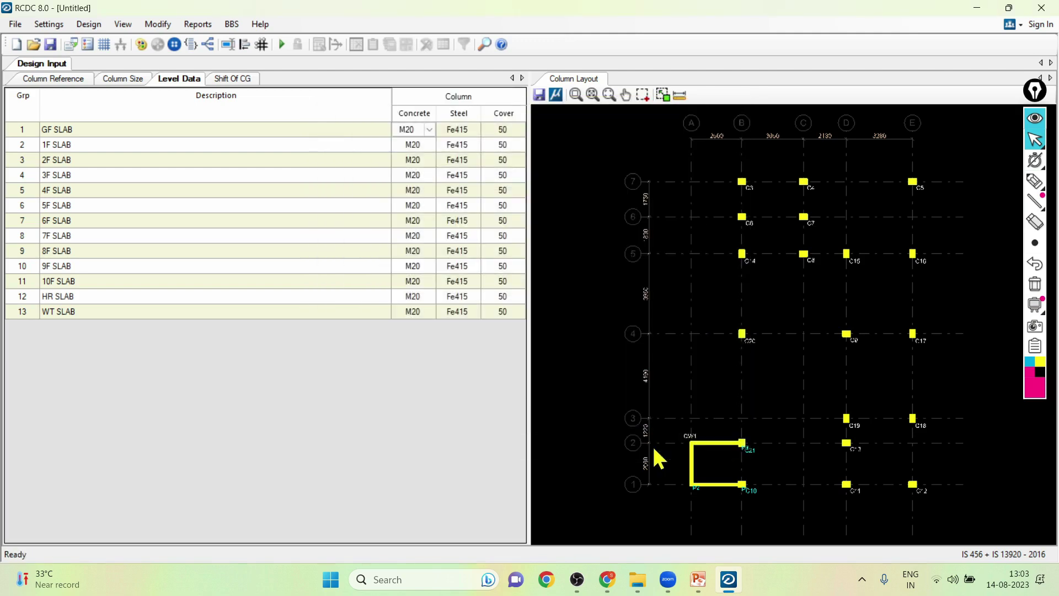
Check the material properties option in the design settings.
{"action": "left_click", "coordinate": [429, 130]}
{"action": "left_click", "coordinate": [58, 28]}
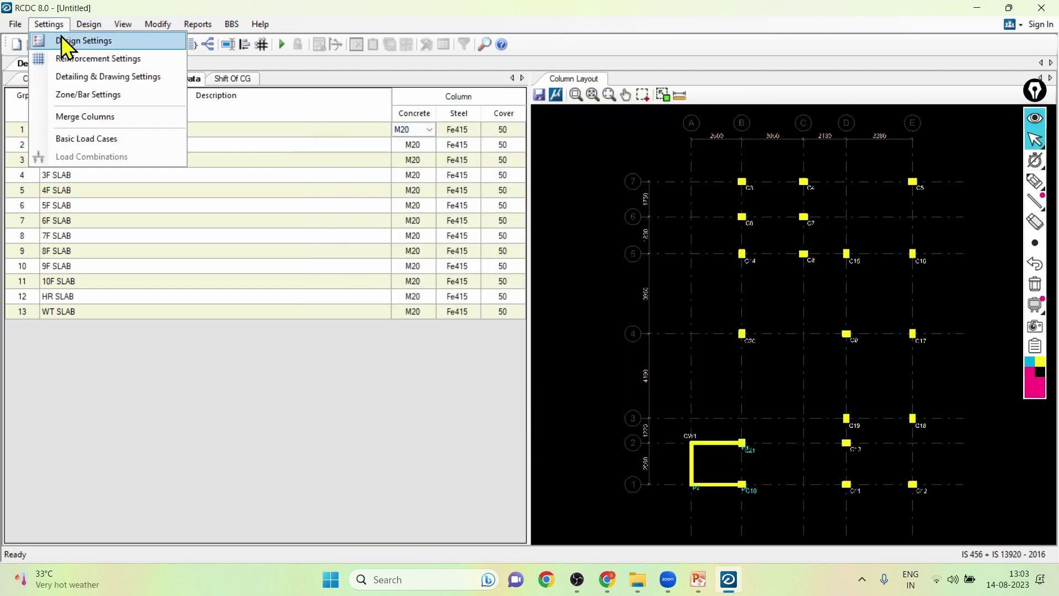
{"action": "left_click", "coordinate": [61, 36]}
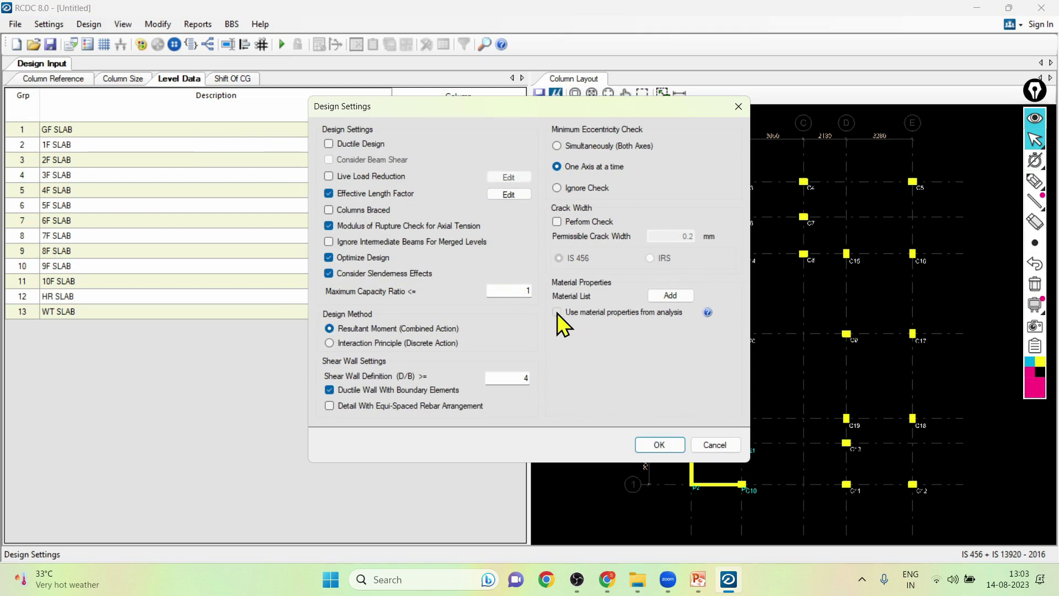
{"action": "left_click", "coordinate": [715, 445]}
Set the GF SLAB level to M25 concrete, Fe500 steel and a cover of 40.
{"action": "left_click", "coordinate": [430, 130]}
{"action": "left_click", "coordinate": [430, 130]}
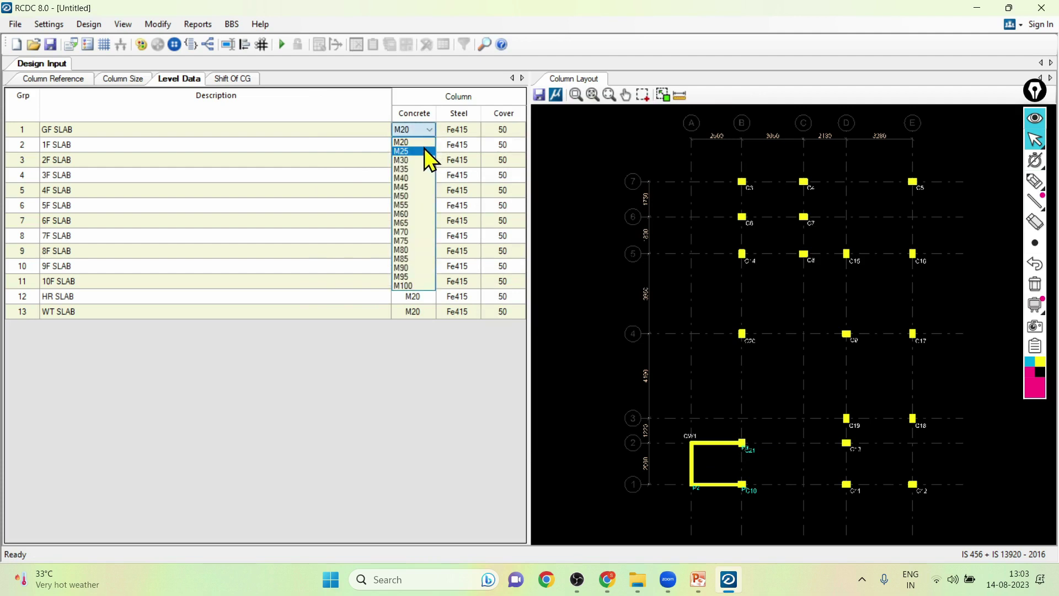
{"action": "left_click", "coordinate": [424, 148]}
{"action": "left_click", "coordinate": [460, 130]}
{"action": "left_click", "coordinate": [473, 131]}
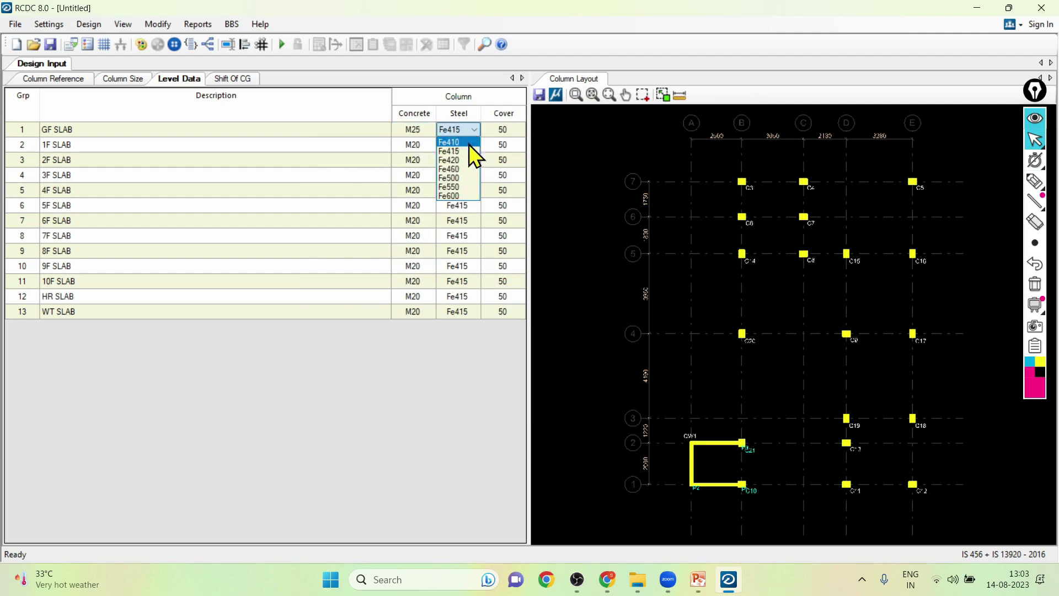
{"action": "left_click", "coordinate": [462, 178]}
{"action": "left_click", "coordinate": [508, 132]}
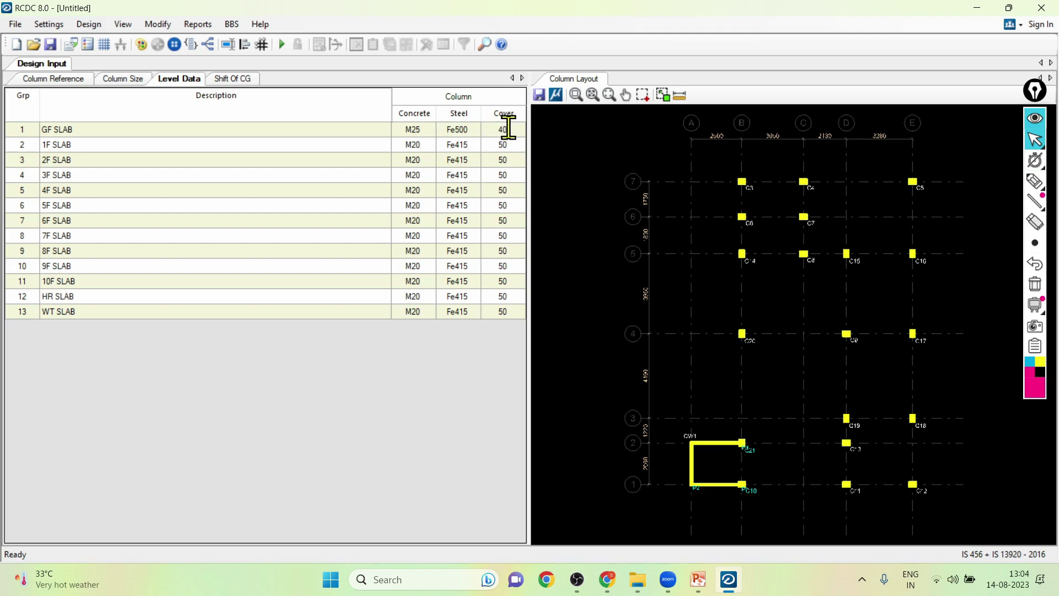
Apply the GF SLAB concrete, steel and cover values to all levels from 1F SLAB to WT SLAB.
{"action": "left_click_drag", "start_coordinate": [419, 132], "coordinate": [497, 341]}
{"action": "right_click", "coordinate": [423, 147]}
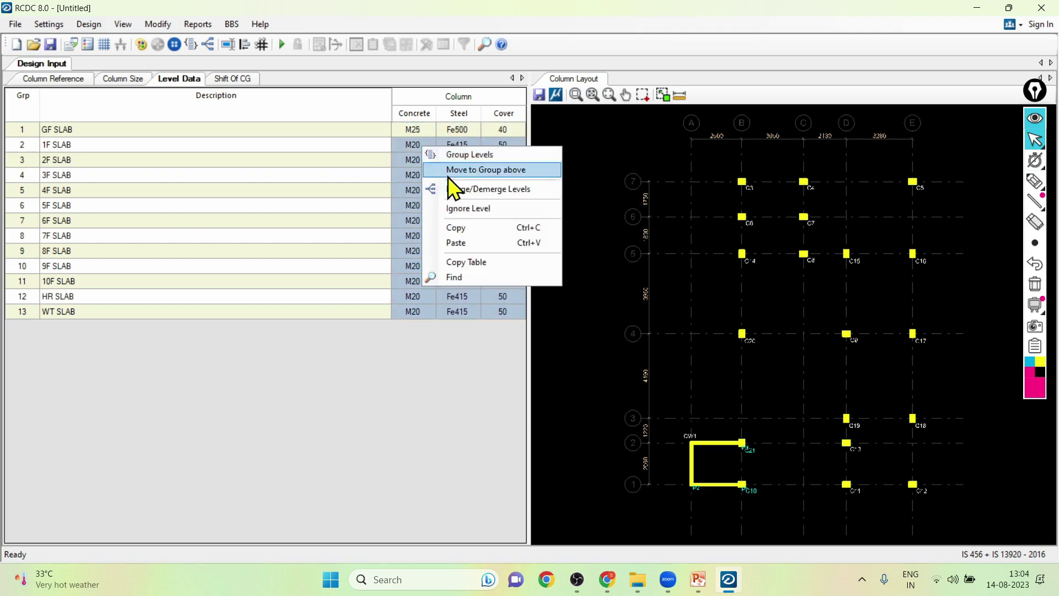
{"action": "left_click", "coordinate": [451, 169]}
Enable Ductile Design in the design settings and open the effective length factor data.
{"action": "left_click", "coordinate": [60, 25]}
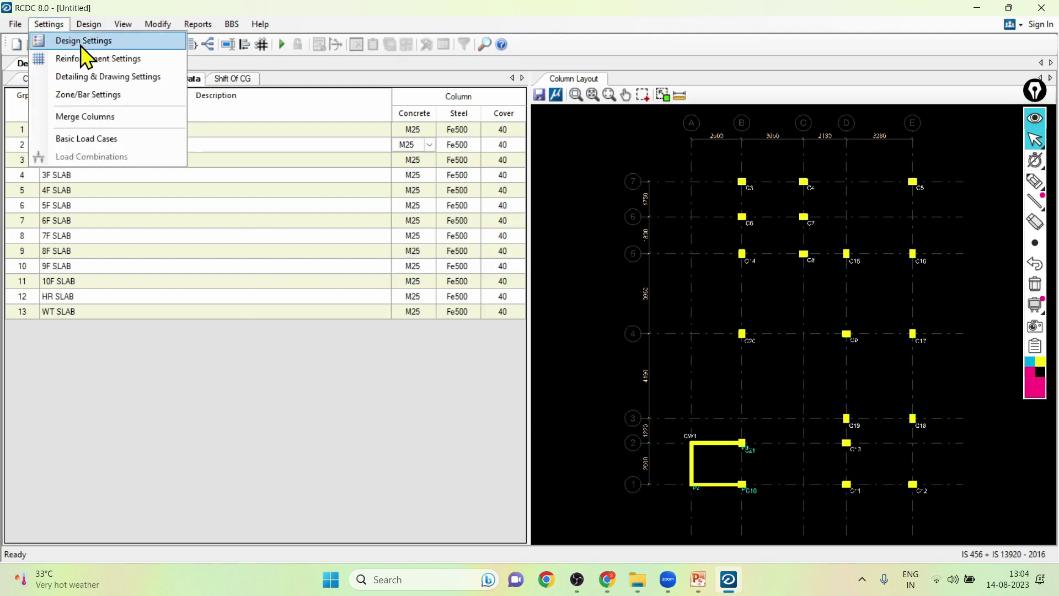
{"action": "left_click", "coordinate": [80, 42]}
{"action": "left_click", "coordinate": [352, 144]}
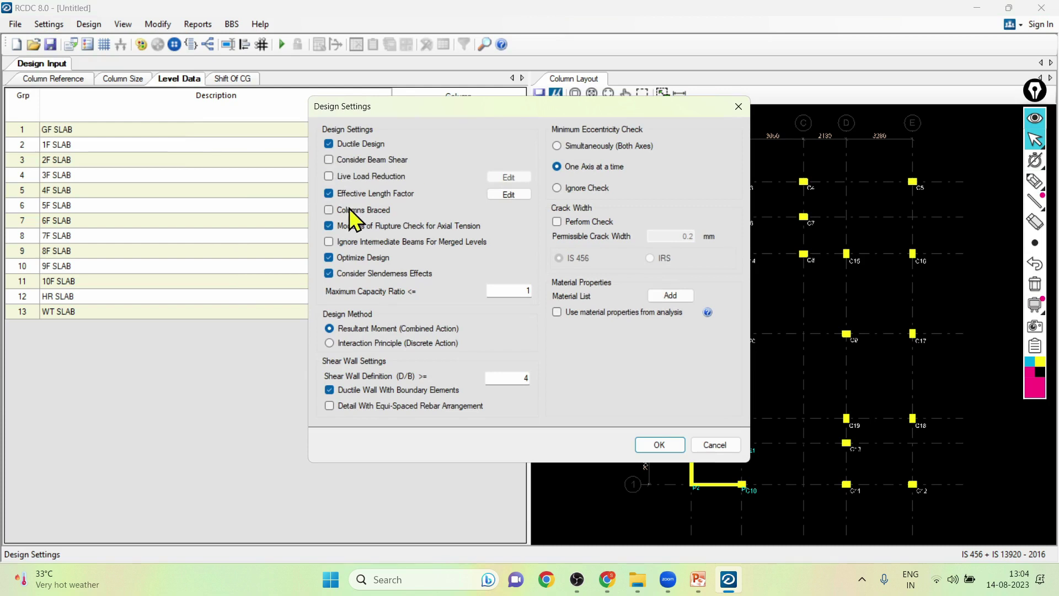
{"action": "left_click", "coordinate": [513, 194]}
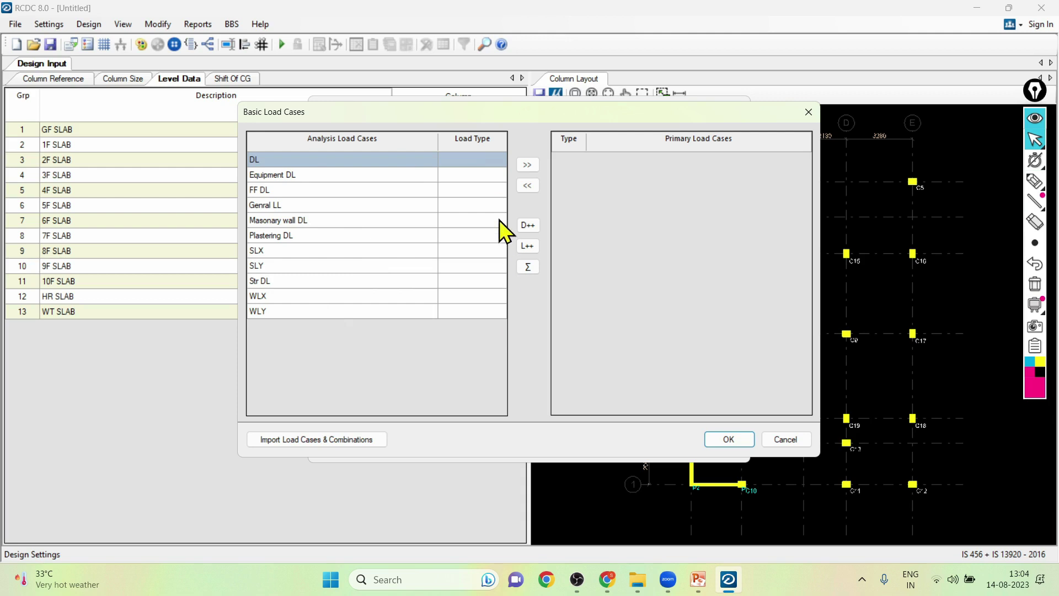
Assign the Dead Load type to the Equipment DL and FF DL analysis load cases.
{"action": "left_click", "coordinate": [499, 175]}
{"action": "left_click", "coordinate": [499, 176]}
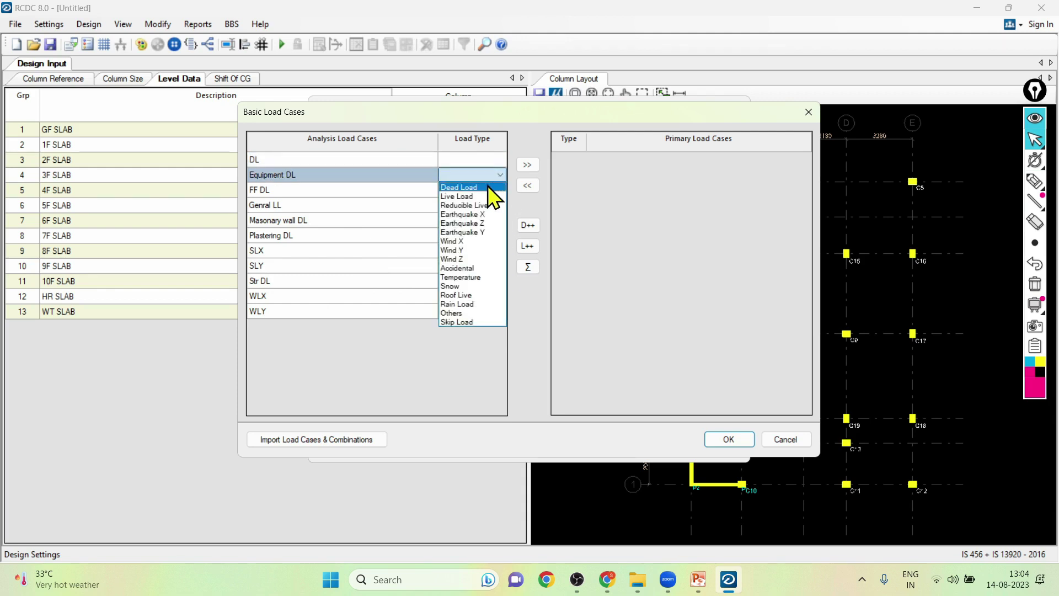
{"action": "left_click", "coordinate": [493, 188]}
{"action": "left_click", "coordinate": [496, 190]}
{"action": "left_click", "coordinate": [496, 190]}
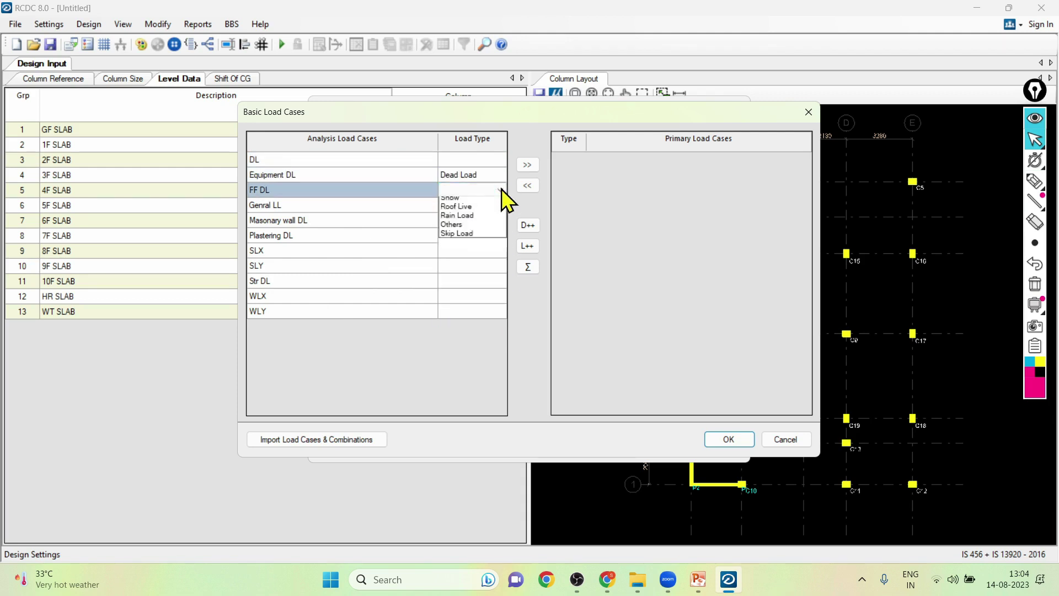
{"action": "left_click", "coordinate": [471, 202]}
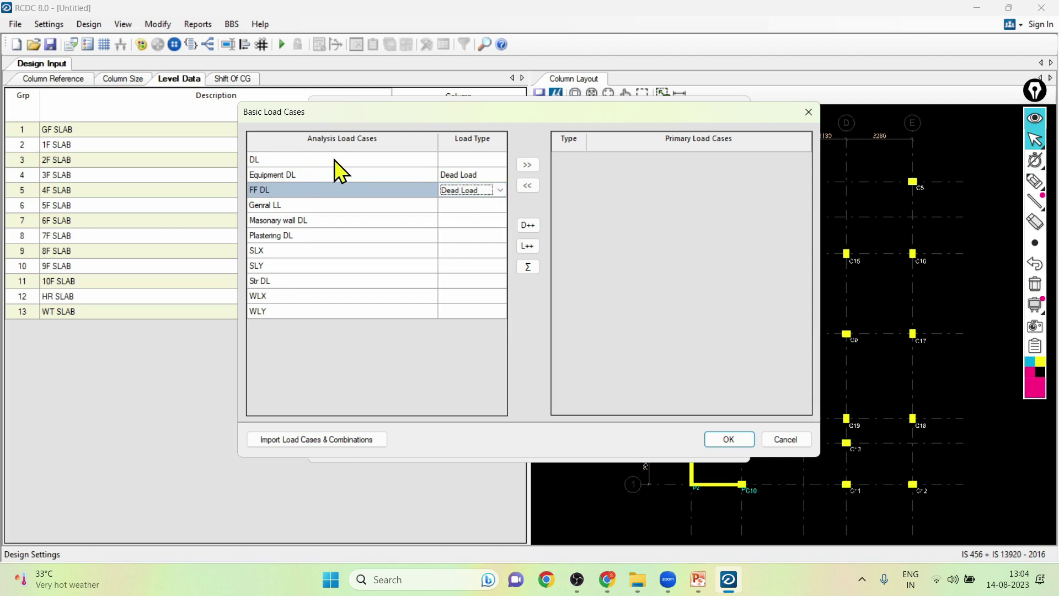
Assign the Live Load type to the Genral LL analysis load case.
{"action": "left_click", "coordinate": [499, 206]}
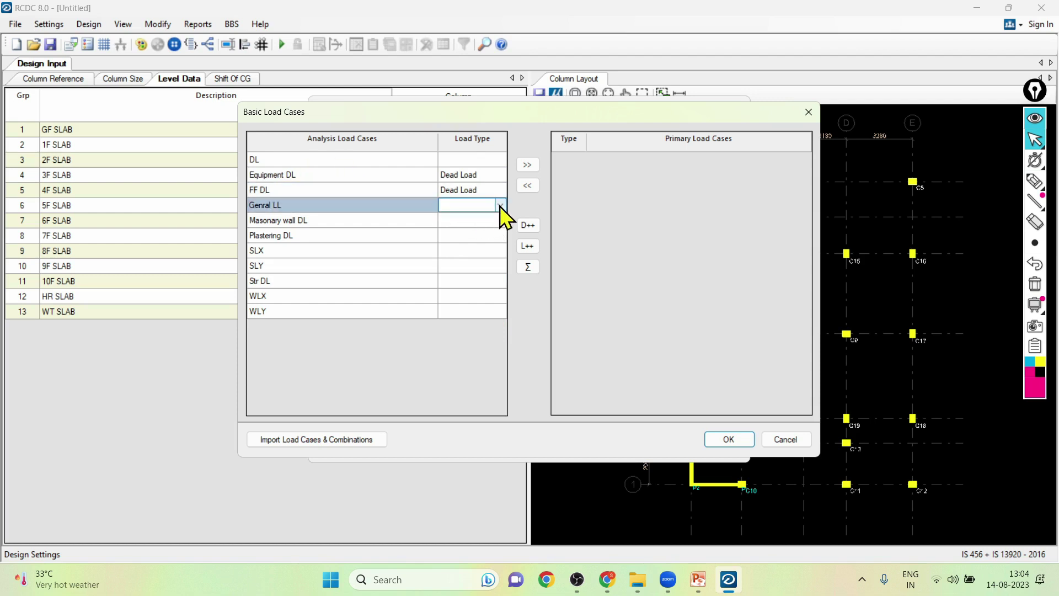
{"action": "left_click", "coordinate": [500, 206]}
{"action": "left_click", "coordinate": [481, 216]}
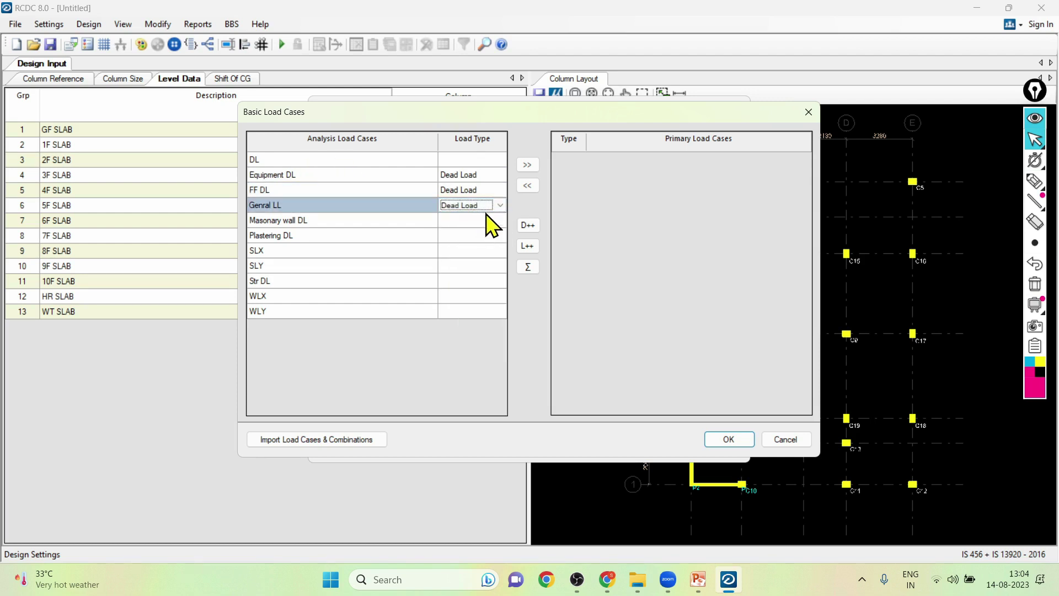
{"action": "left_click", "coordinate": [499, 207]}
{"action": "left_click", "coordinate": [477, 221]}
Assign the Dead Load type to the Masonary wall DL and Plastering DL load cases.
{"action": "left_click", "coordinate": [501, 221]}
{"action": "left_click", "coordinate": [500, 221]}
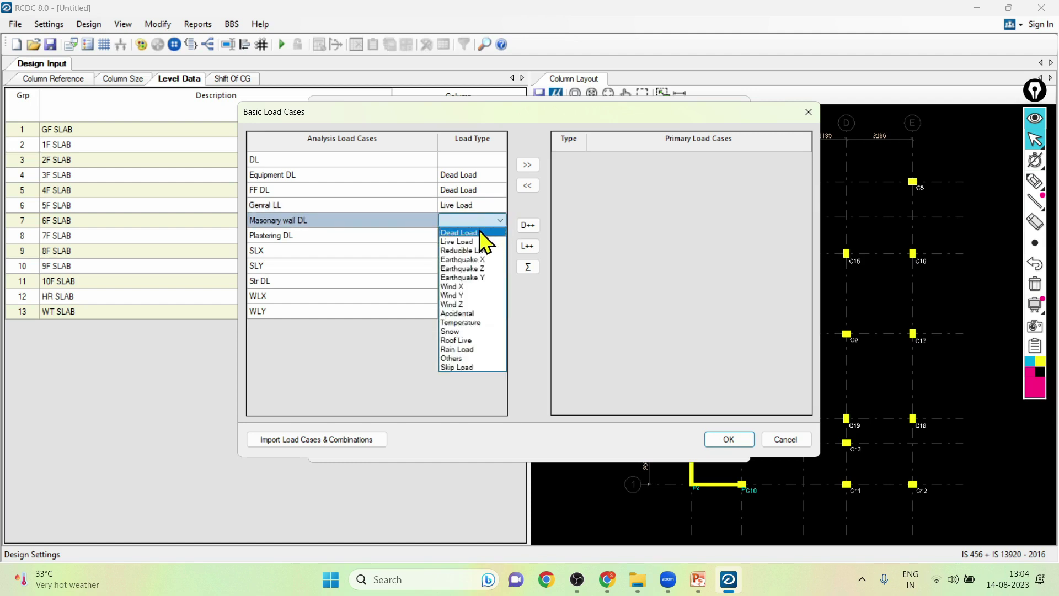
{"action": "left_click", "coordinate": [479, 232]}
{"action": "left_click", "coordinate": [498, 236]}
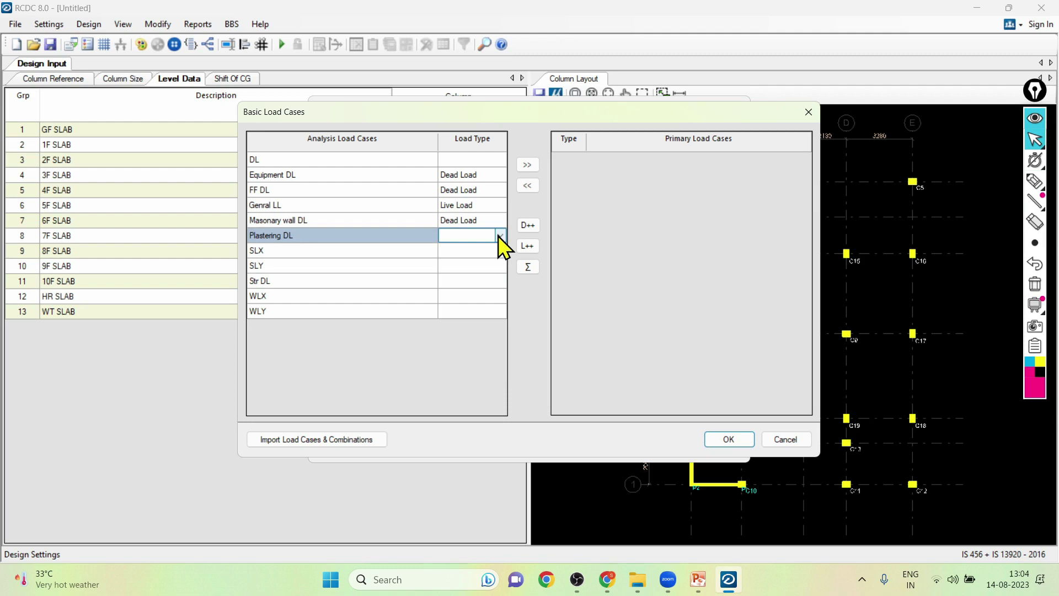
{"action": "left_click", "coordinate": [499, 236]}
{"action": "left_click", "coordinate": [473, 251]}
Assign the Earthquake X type to load case SLX and Earthquake Y to load case SLY.
{"action": "left_click", "coordinate": [501, 251]}
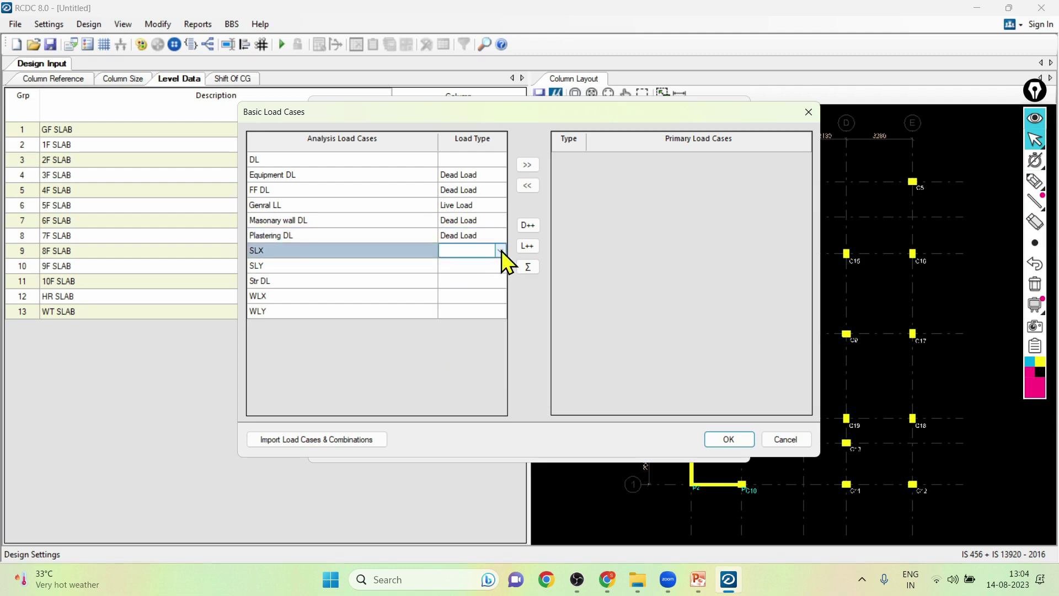
{"action": "left_click", "coordinate": [502, 250]}
{"action": "left_click", "coordinate": [481, 291]}
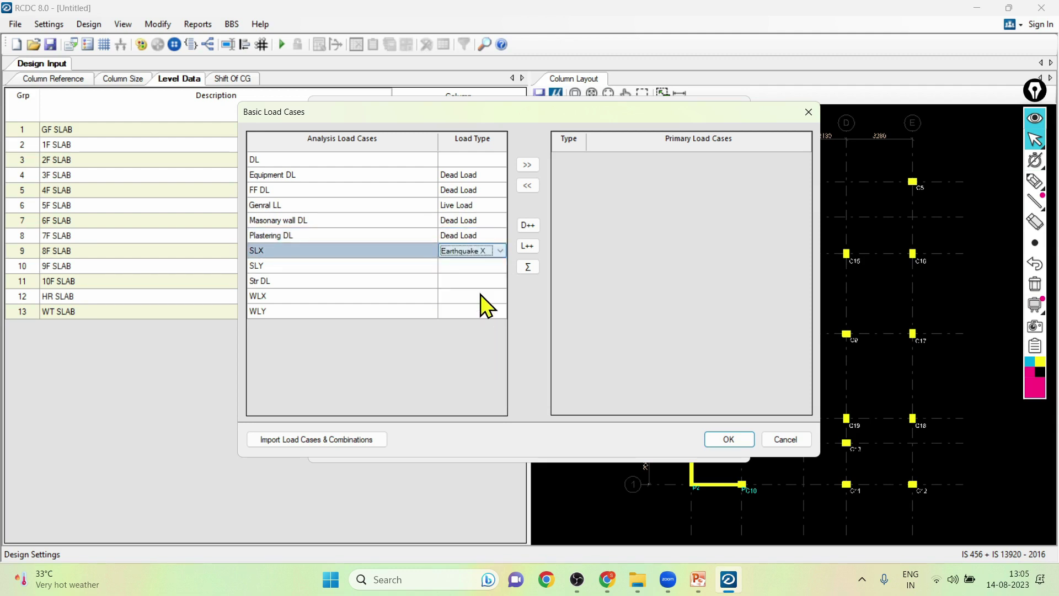
{"action": "left_click", "coordinate": [495, 268]}
{"action": "left_click", "coordinate": [498, 266]}
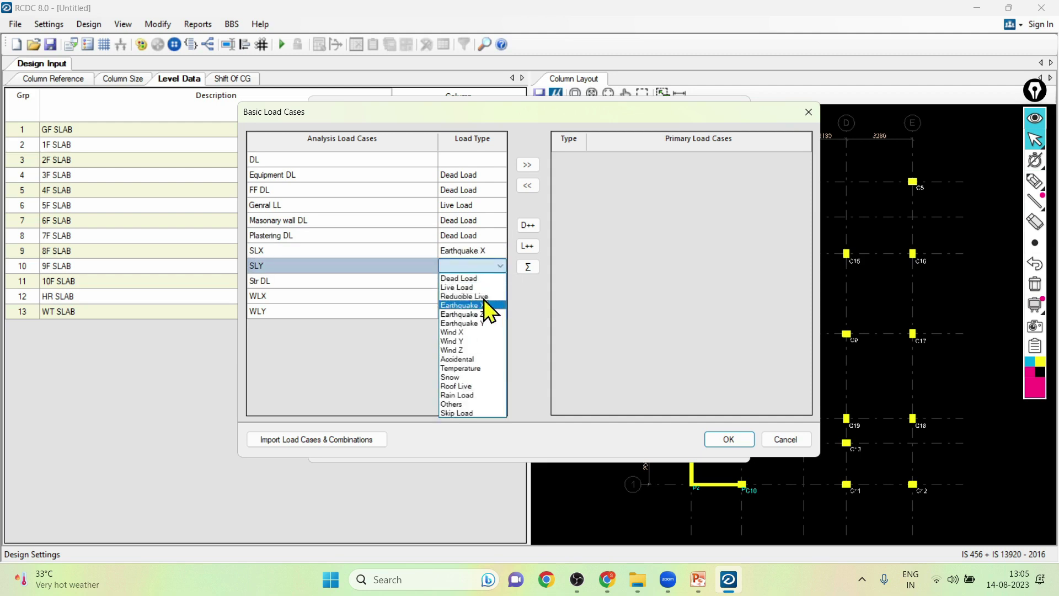
{"action": "left_click", "coordinate": [480, 316]}
Assign the Dead Load type to the Str DL load case.
{"action": "left_click", "coordinate": [503, 281]}
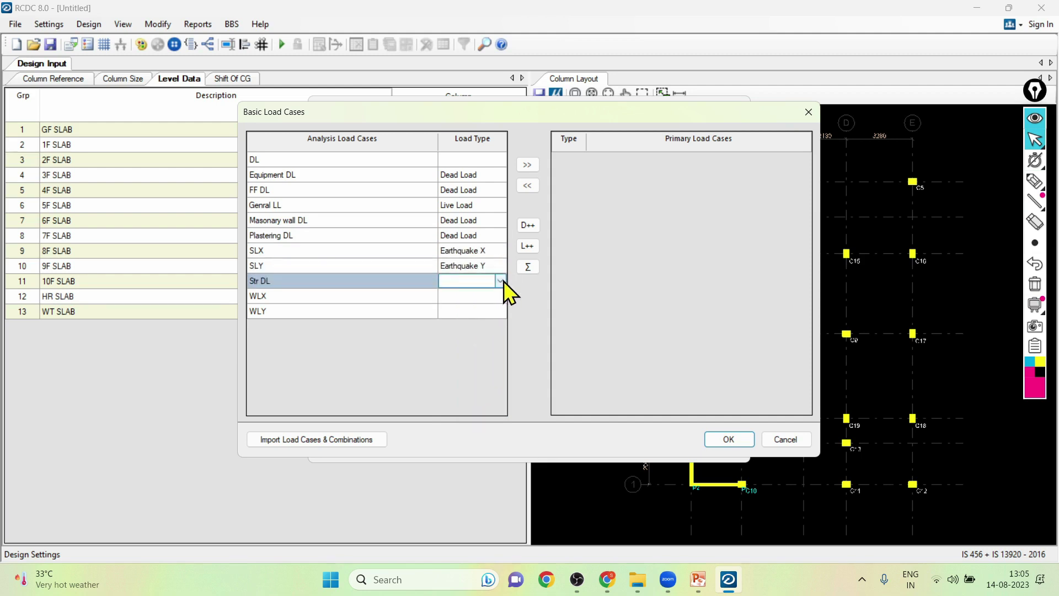
{"action": "left_click", "coordinate": [502, 280]}
{"action": "left_click", "coordinate": [491, 291]}
Assign the Wind X type to load case WLX and Wind Y to load case WLY.
{"action": "left_click", "coordinate": [498, 297]}
{"action": "left_click", "coordinate": [499, 296]}
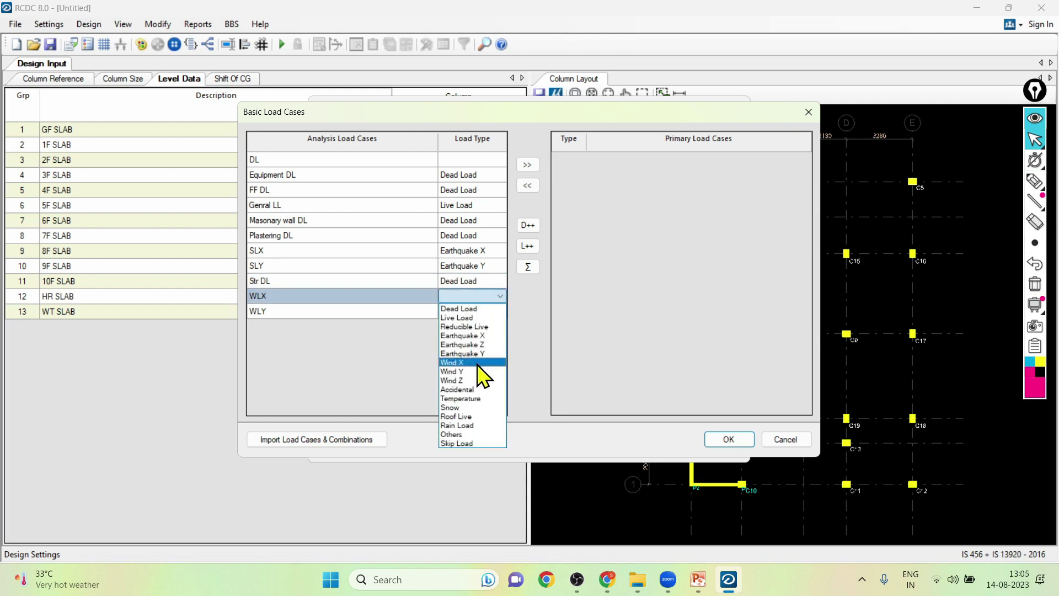
{"action": "left_click", "coordinate": [474, 362]}
{"action": "left_click", "coordinate": [502, 310]}
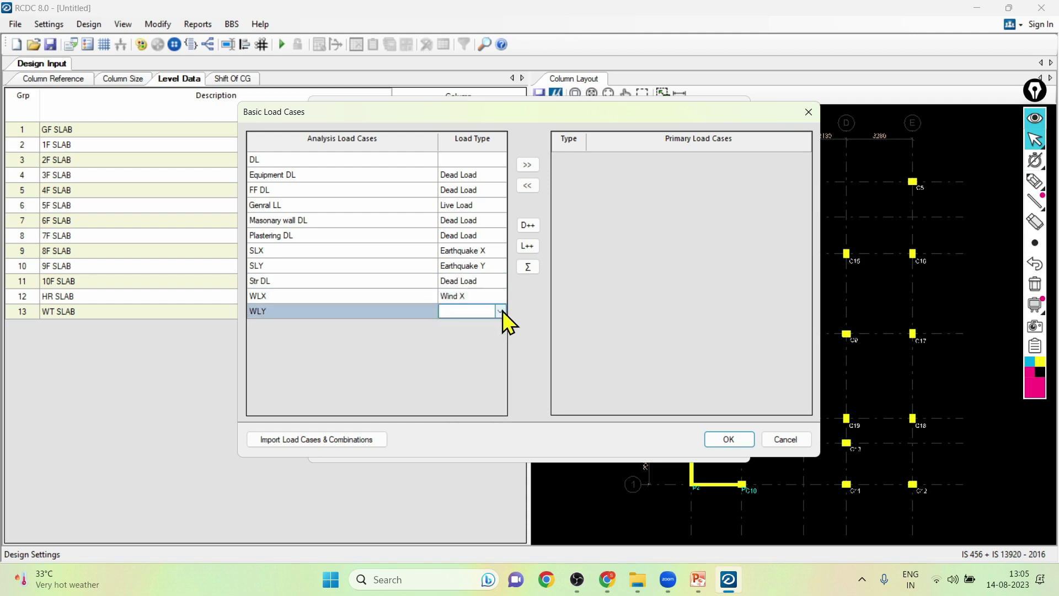
{"action": "left_click", "coordinate": [501, 312]}
{"action": "left_click", "coordinate": [468, 380]}
Add the load cases from Equipment DL to WLY to the primary load cases and accept them.
{"action": "left_click_drag", "start_coordinate": [370, 174], "coordinate": [393, 313]}
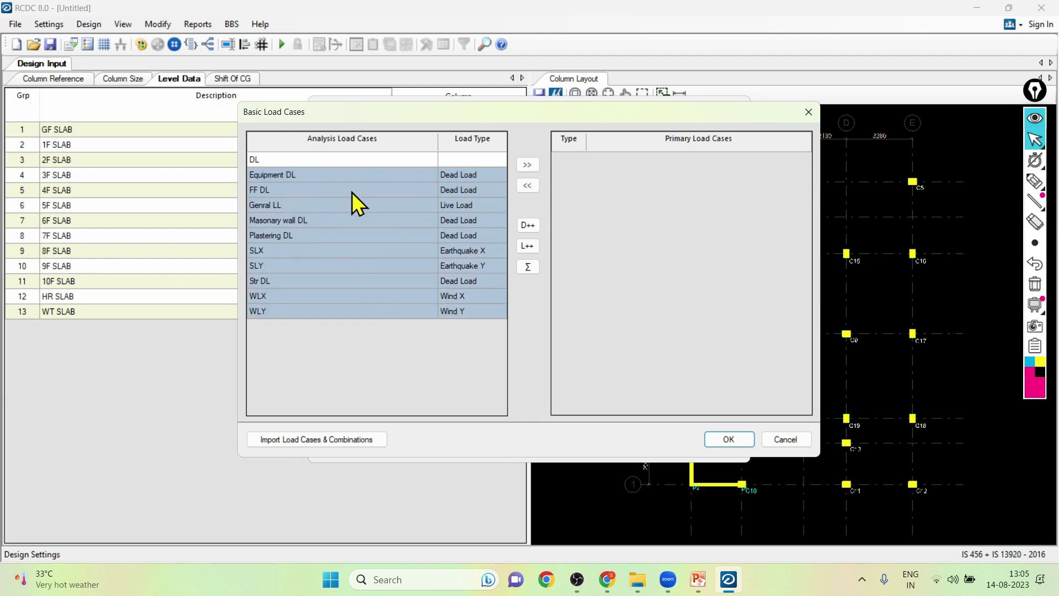
{"action": "left_click", "coordinate": [527, 165]}
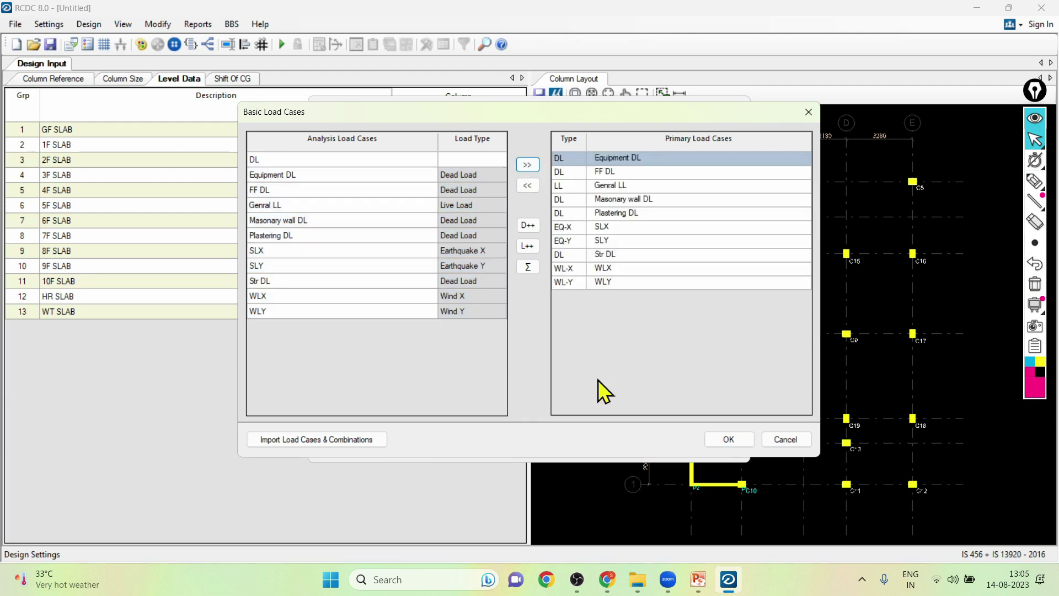
{"action": "left_click", "coordinate": [728, 441]}
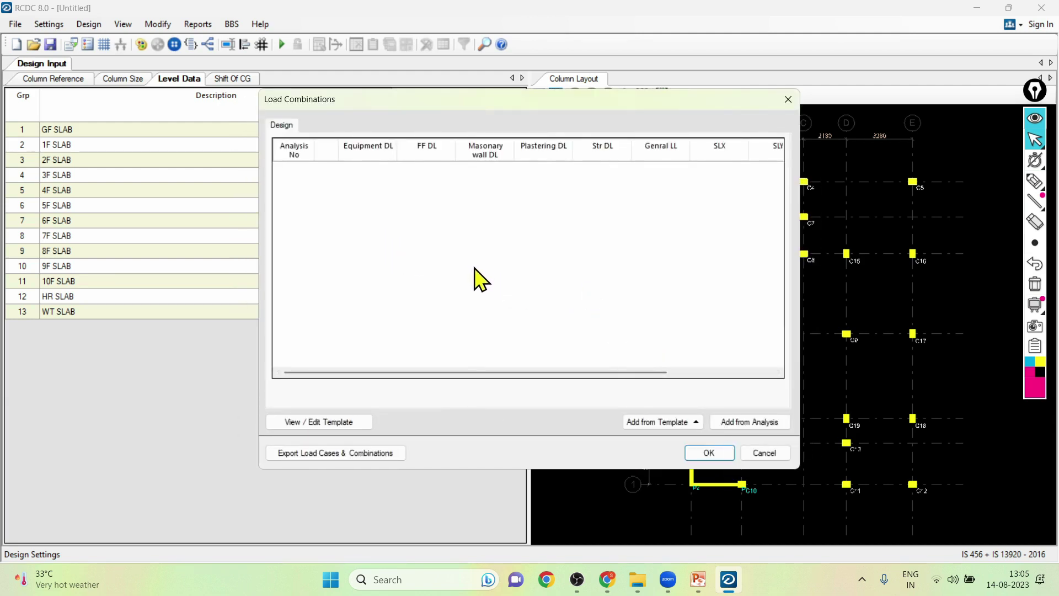
Add the design load combinations from the template for an irregular structure and look through them.
{"action": "left_click", "coordinate": [661, 419]}
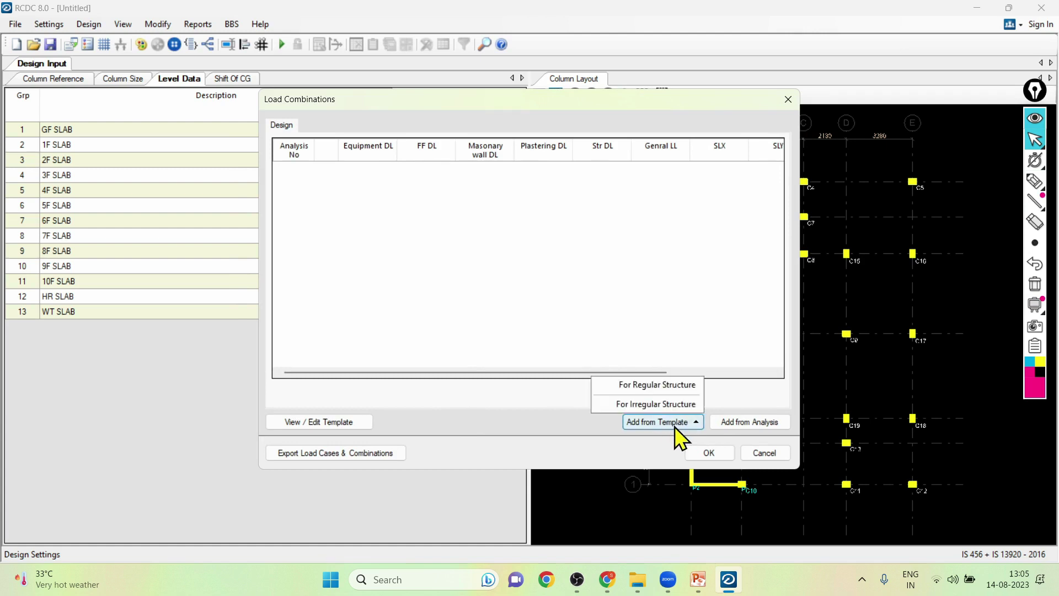
{"action": "left_click", "coordinate": [651, 402]}
{"action": "scroll", "coordinate": [385, 342], "scroll_direction": "down", "scroll_amount": 10}
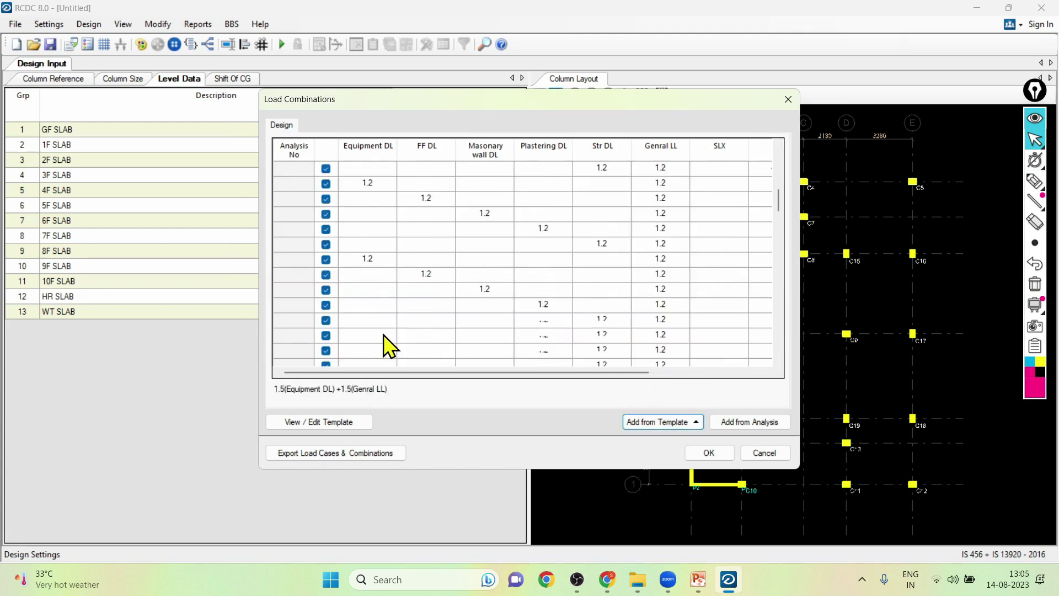
Accept the load combinations and set a fixed effective length factor of 0.65 on both axes for the listed columns.
{"action": "left_click", "coordinate": [698, 451]}
{"action": "left_click", "coordinate": [503, 190]}
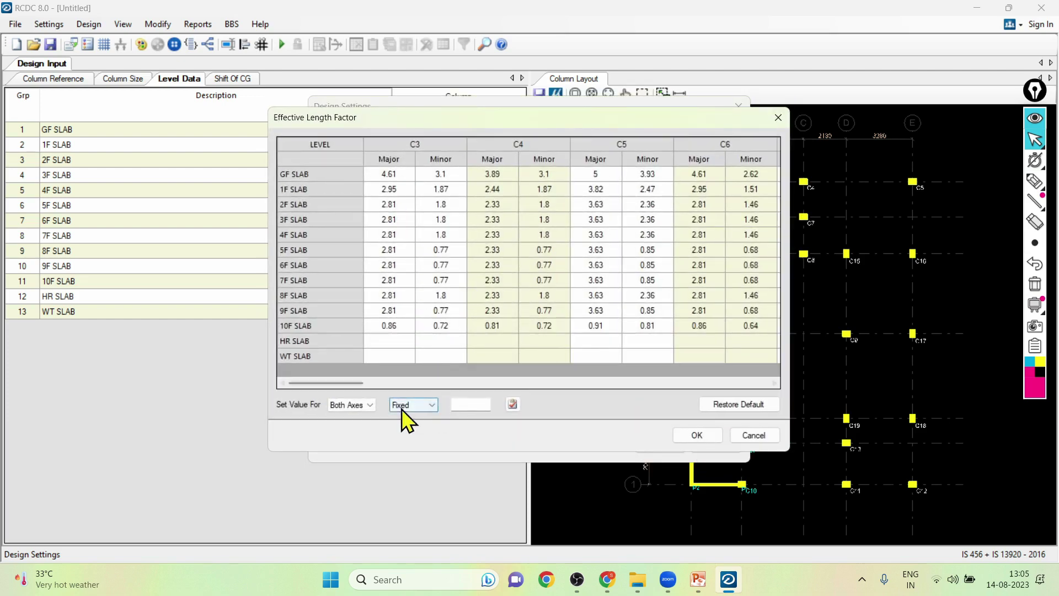
{"action": "left_click", "coordinate": [466, 403]}
{"action": "type", "text": "0.65"}
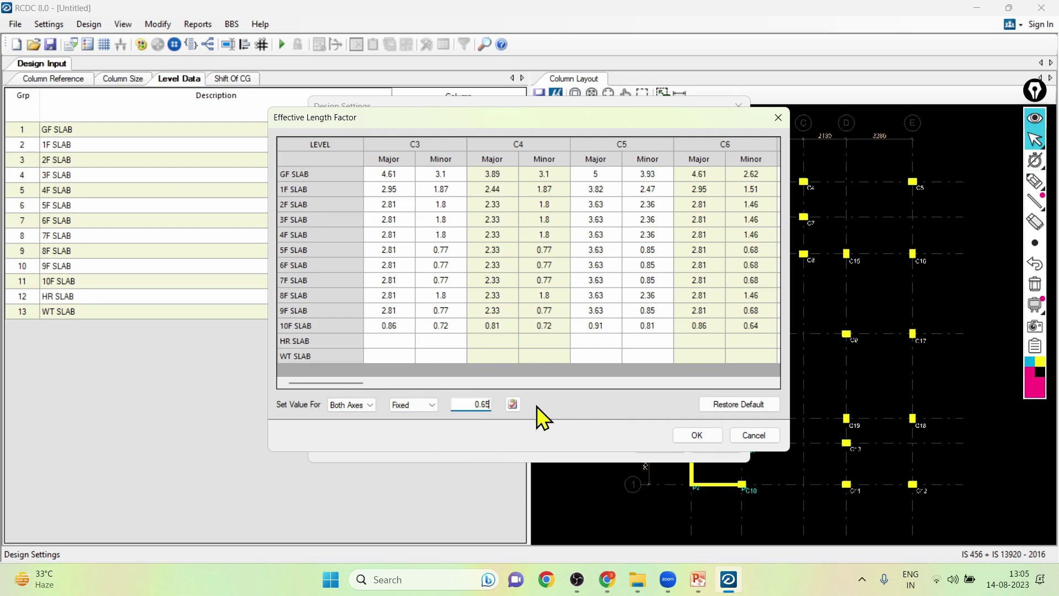
{"action": "left_click", "coordinate": [514, 405]}
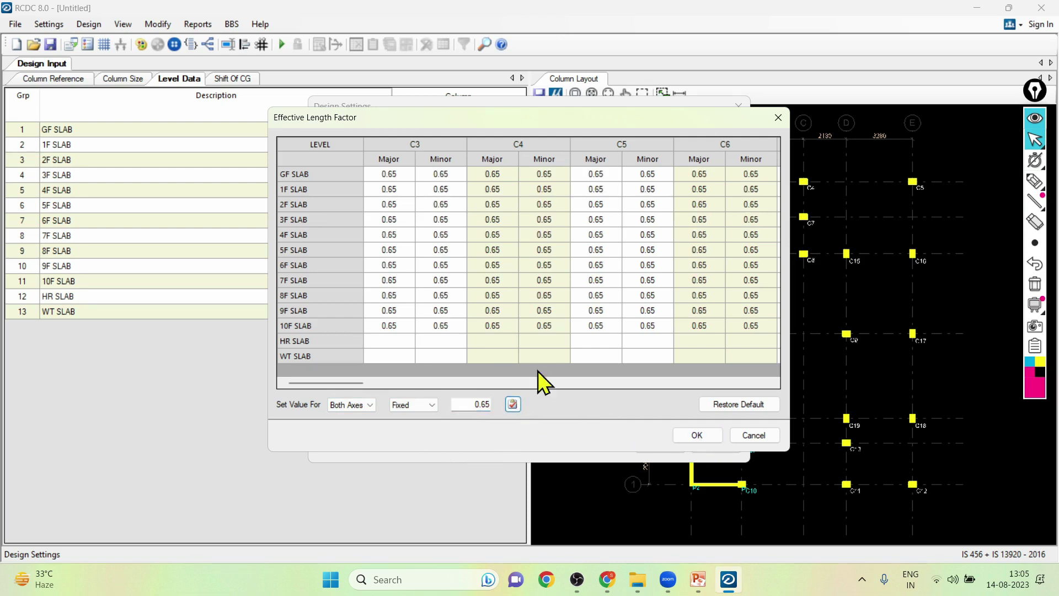
{"action": "left_click", "coordinate": [703, 437]}
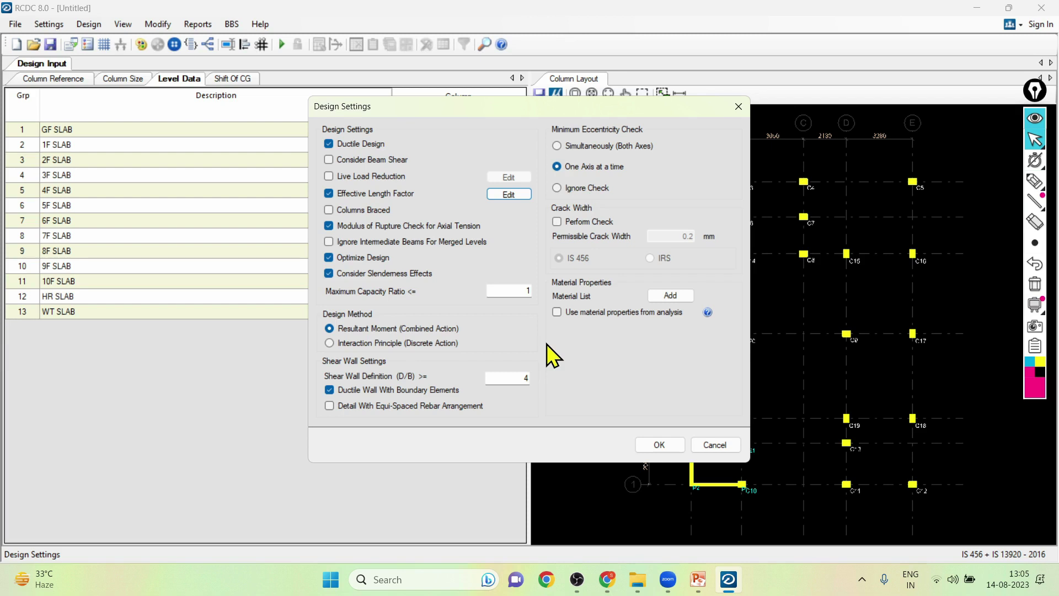
Switch to PowerPoint to read the slide on the modulus of rupture check, and return to the RCDC design settings.
{"action": "left_click", "coordinate": [638, 579]}
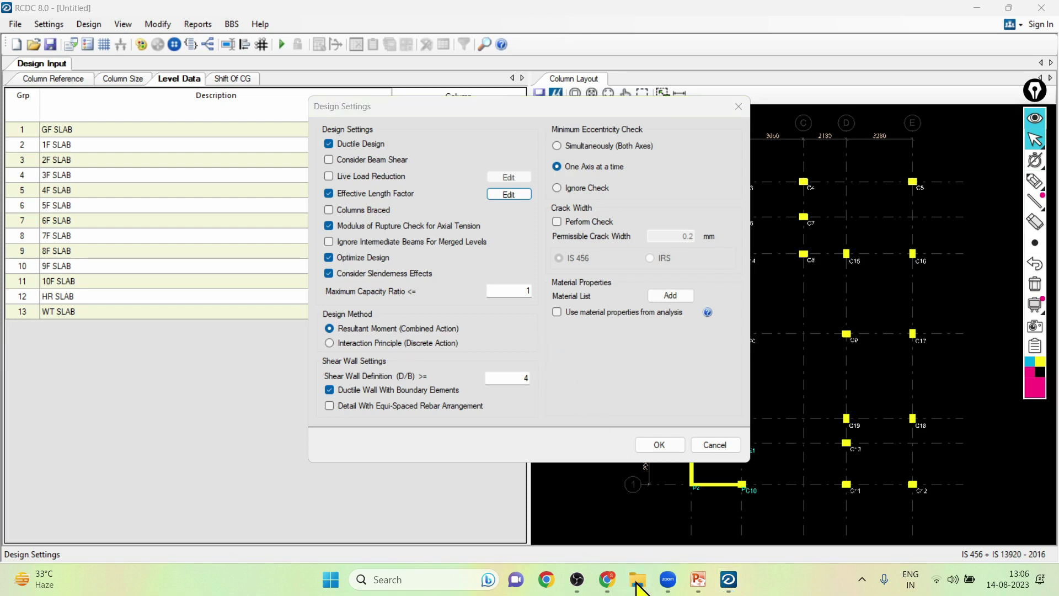
{"action": "key", "text": "super"}
{"action": "left_click", "coordinate": [353, 326]}
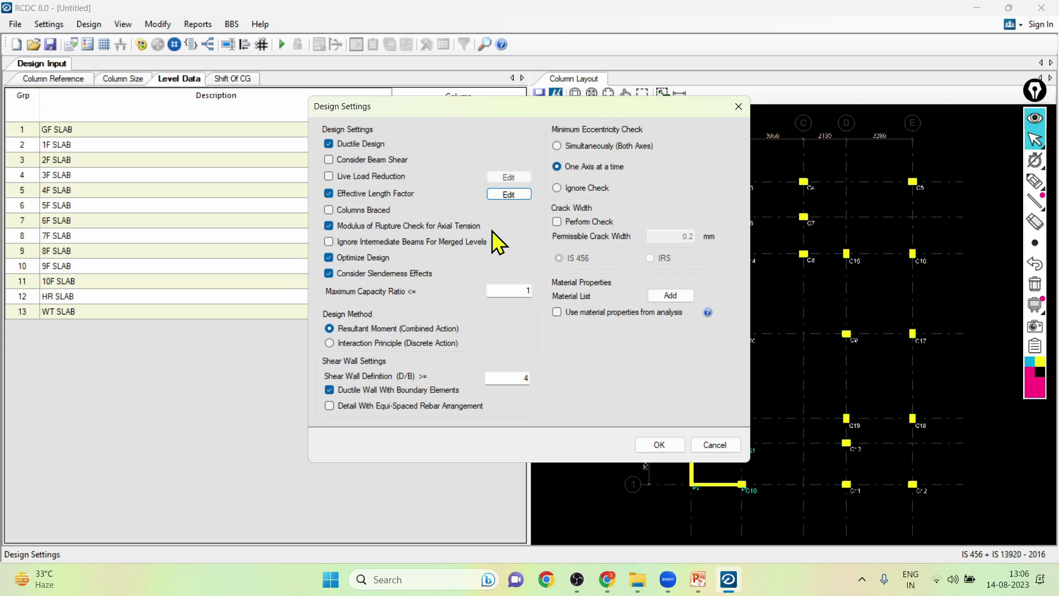
{"action": "left_click", "coordinate": [698, 579]}
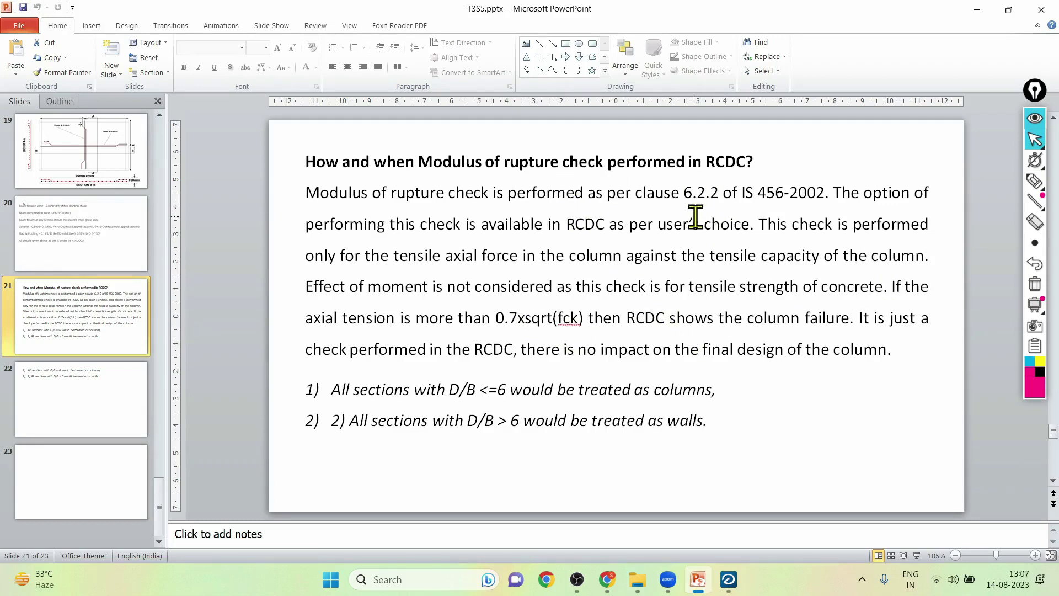
{"action": "left_click", "coordinate": [728, 579]}
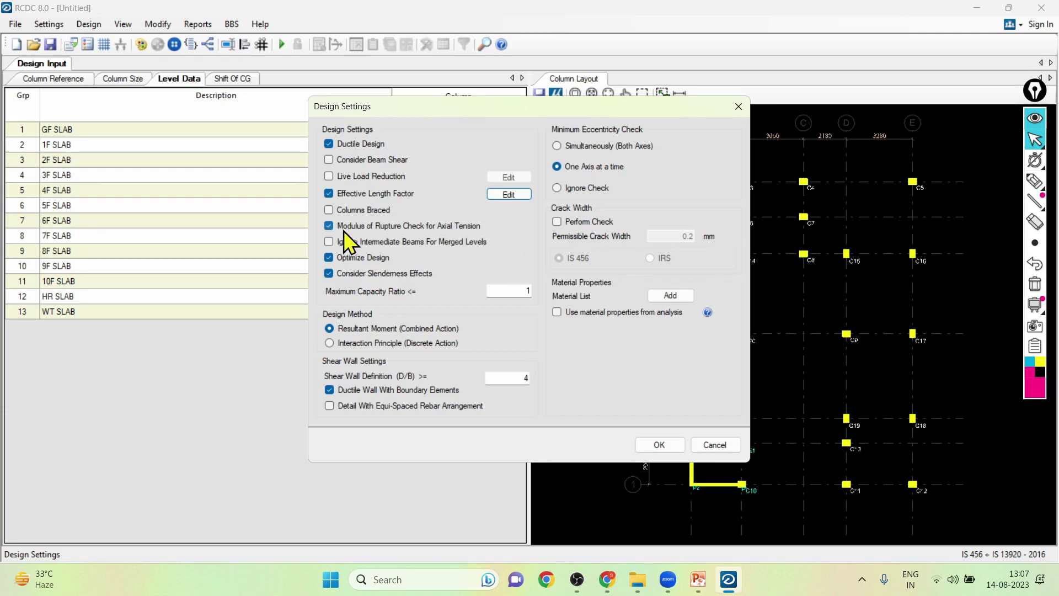
Disable the modulus of rupture check, set the maximum capacity ratio to 0.7 and choose the Interaction Principle (Discrete Action) design method.
{"action": "left_click", "coordinate": [329, 226]}
{"action": "double_click", "coordinate": [511, 292]}
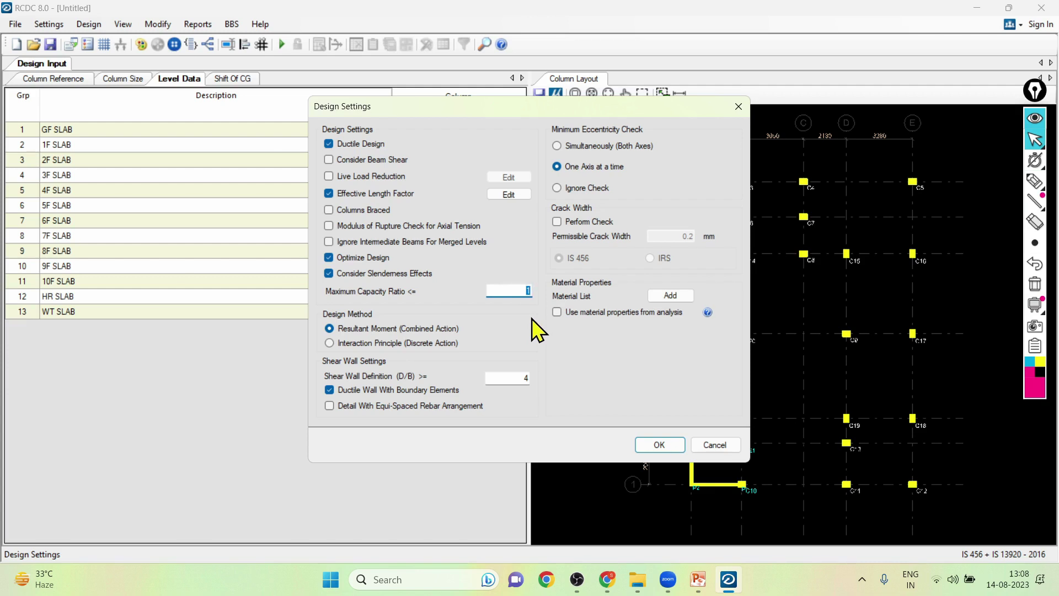
{"action": "type", "text": "0.7"}
{"action": "left_click", "coordinate": [329, 343]}
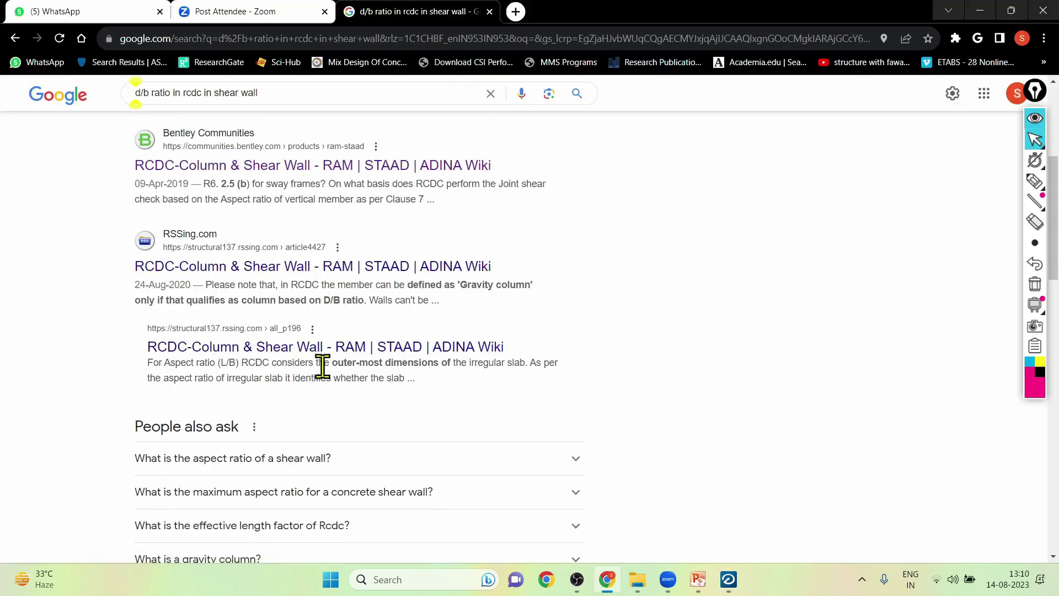
Open the Bentley wiki article on the D/B ratio in Chrome, read it, and return to the shear wall definition in RCDC.
{"action": "scroll", "coordinate": [325, 369], "scroll_direction": "up", "scroll_amount": 3}
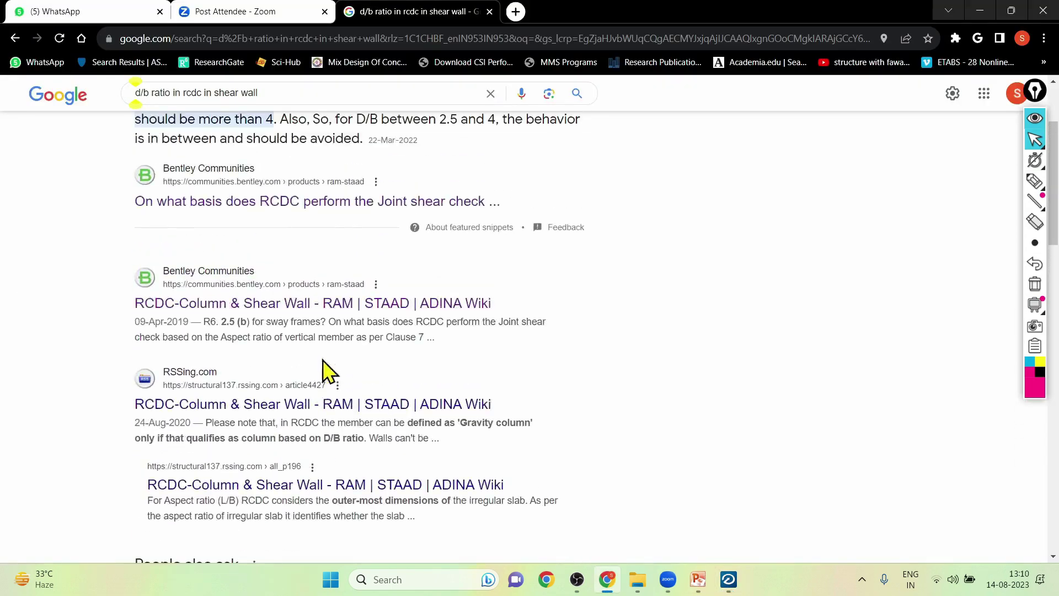
{"action": "left_click", "coordinate": [338, 302]}
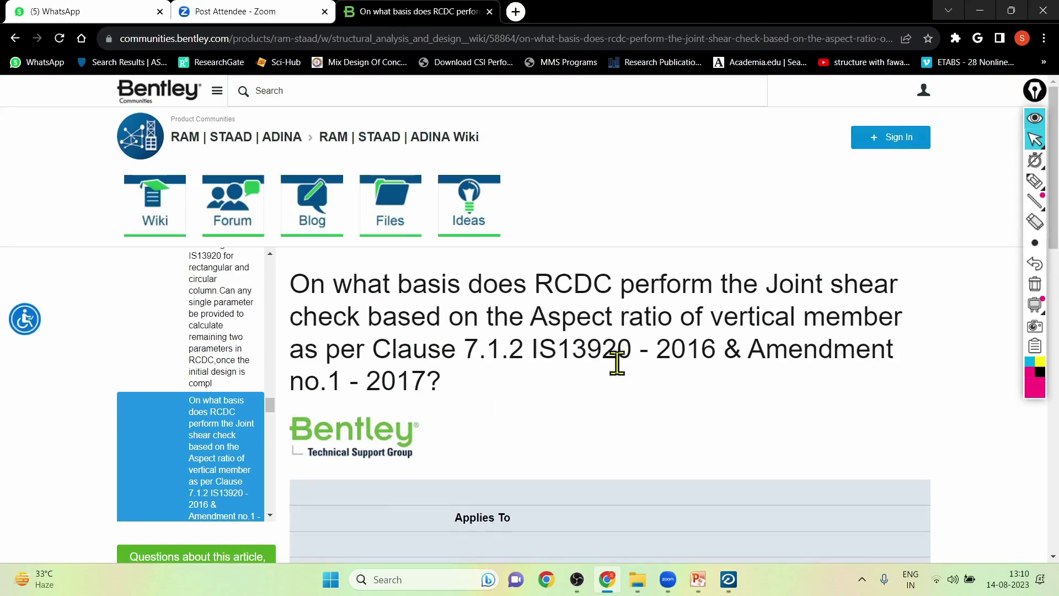
{"action": "scroll", "coordinate": [686, 384], "scroll_direction": "down", "scroll_amount": 10}
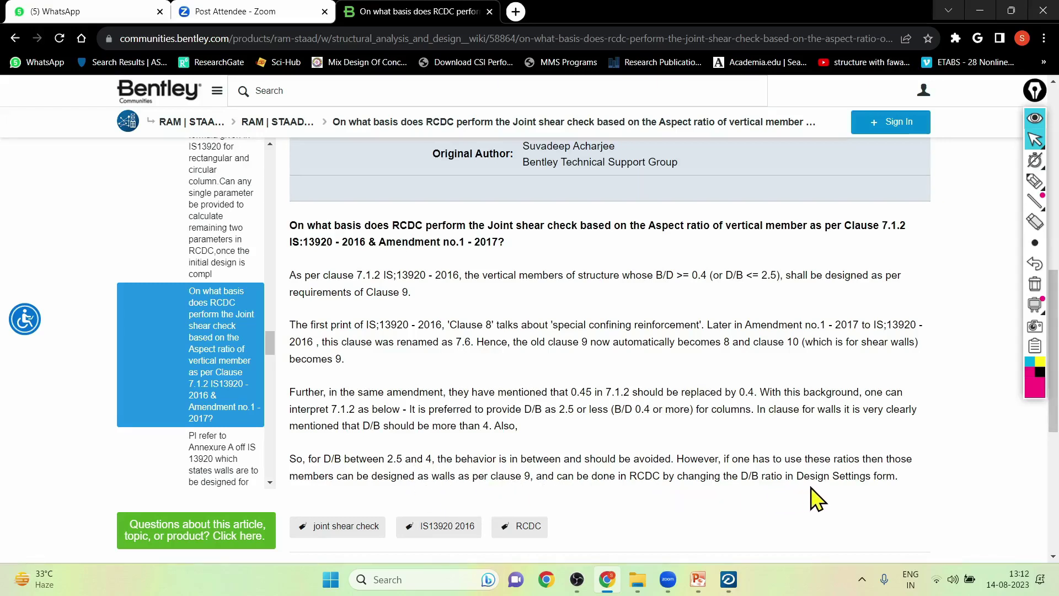
{"action": "scroll", "coordinate": [884, 501], "scroll_direction": "down", "scroll_amount": 2}
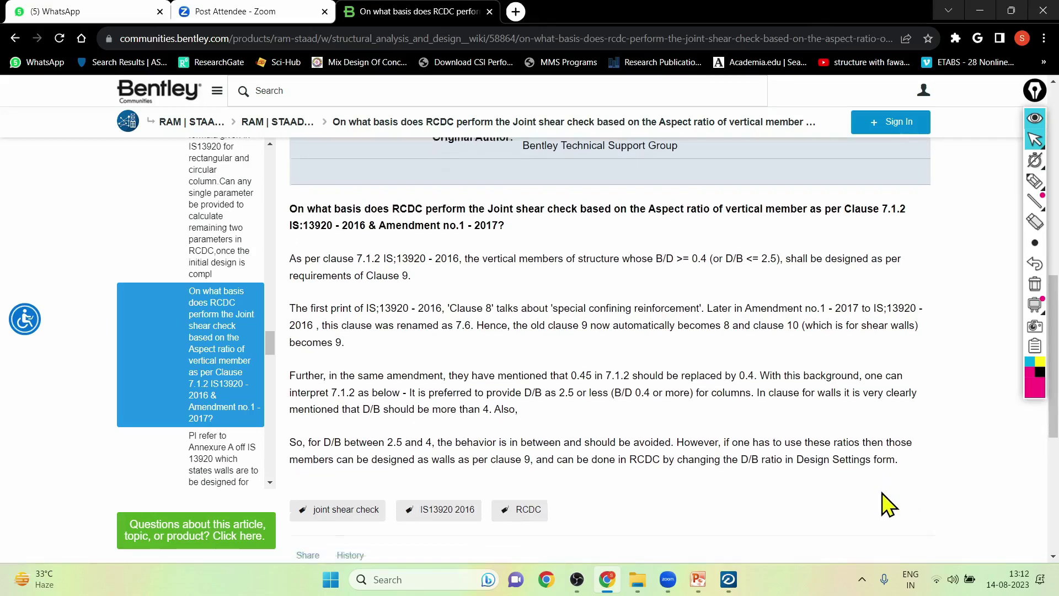
{"action": "key", "text": "alt+Tab"}
{"action": "double_click", "coordinate": [519, 377]}
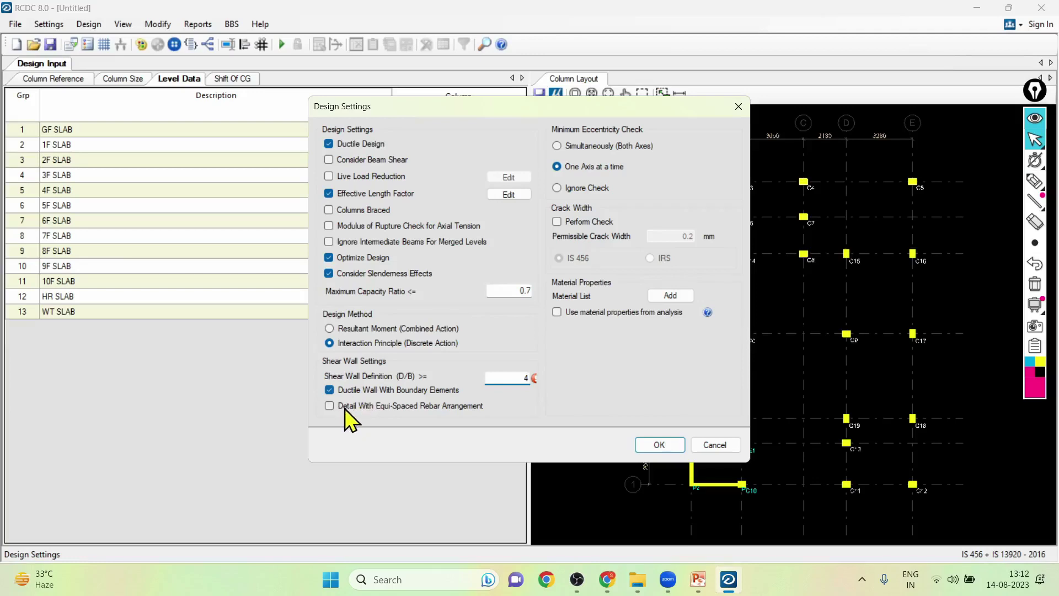
{"action": "left_click", "coordinate": [513, 290]}
Switch to Chrome and examine image results for "DUCTILE WALL WITH BOUNDARY ELEMENT".
{"action": "left_click", "coordinate": [606, 579]}
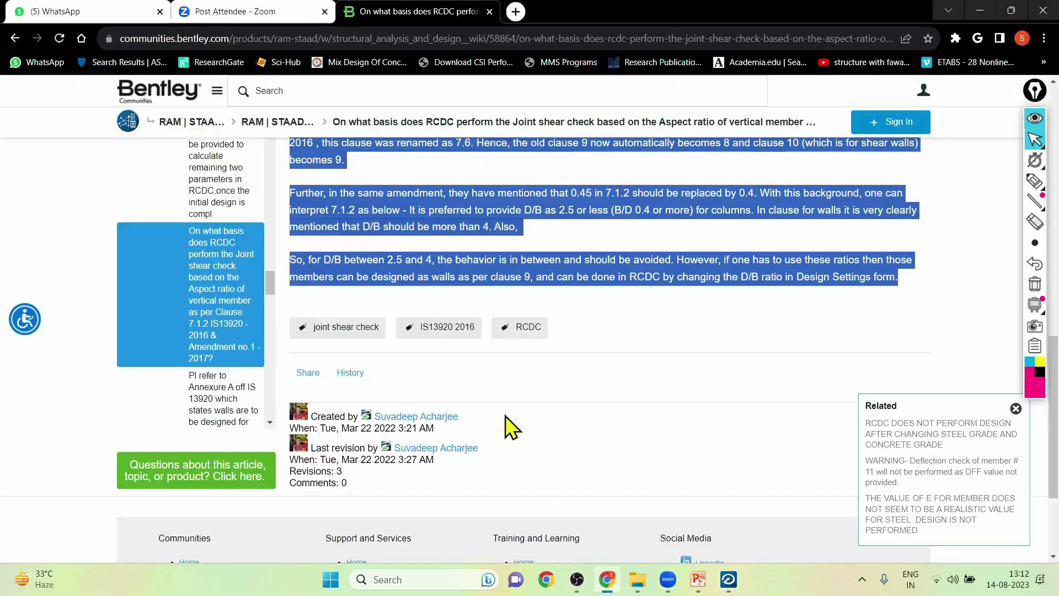
{"action": "left_click", "coordinate": [408, 267]}
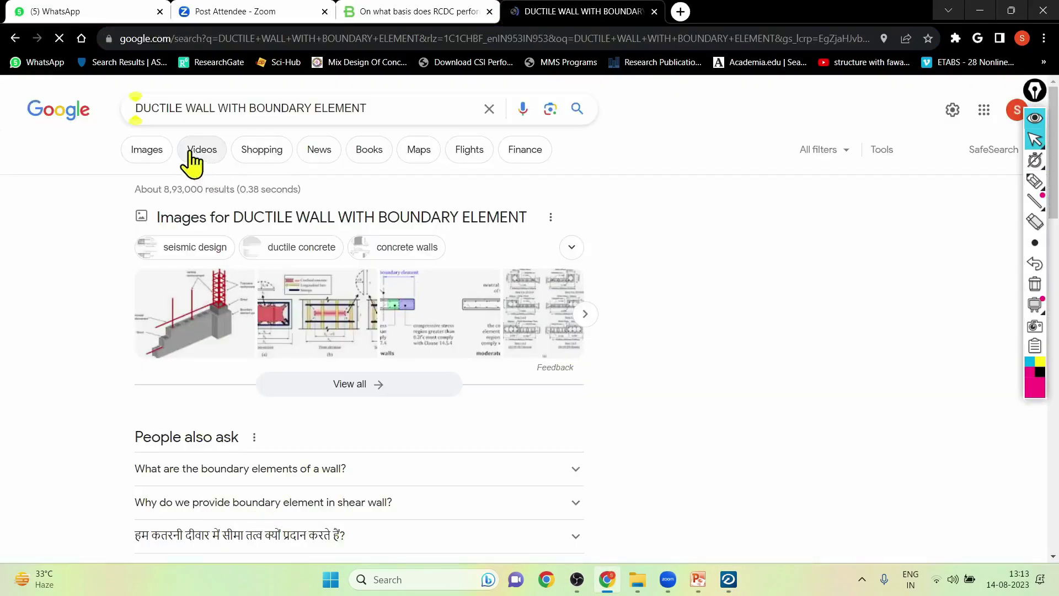
{"action": "left_click", "coordinate": [166, 152]}
{"action": "left_click", "coordinate": [392, 338]}
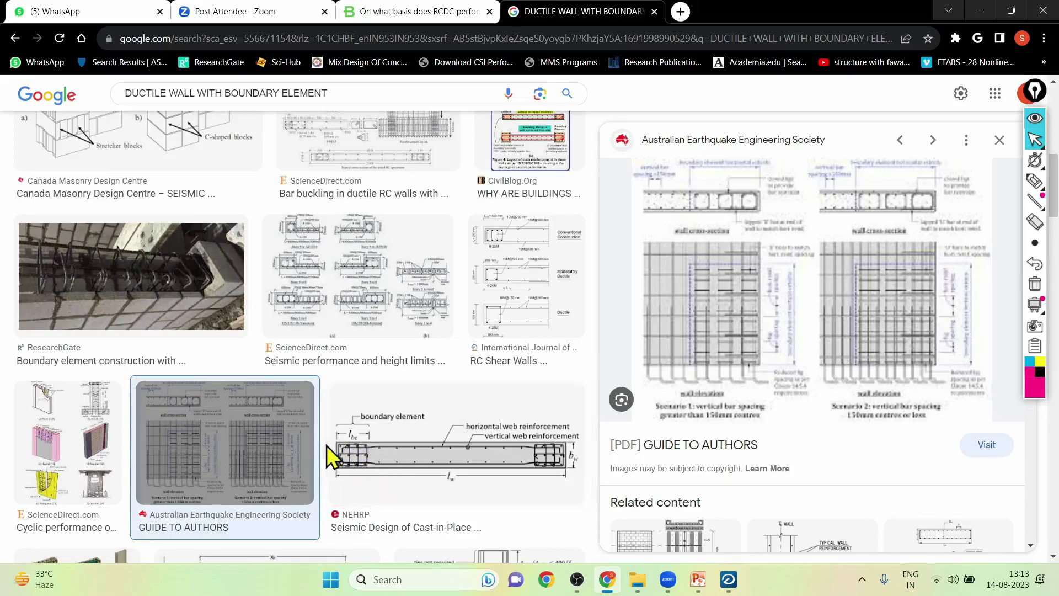
{"action": "scroll", "coordinate": [508, 458], "scroll_direction": "down", "scroll_amount": 4}
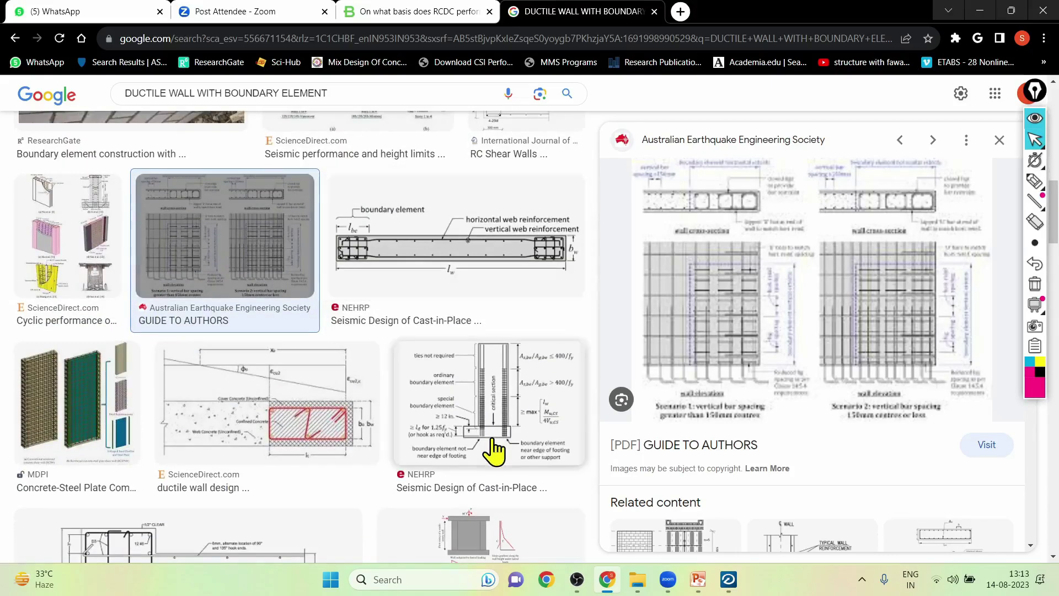
{"action": "scroll", "coordinate": [495, 449], "scroll_direction": "up", "scroll_amount": 3}
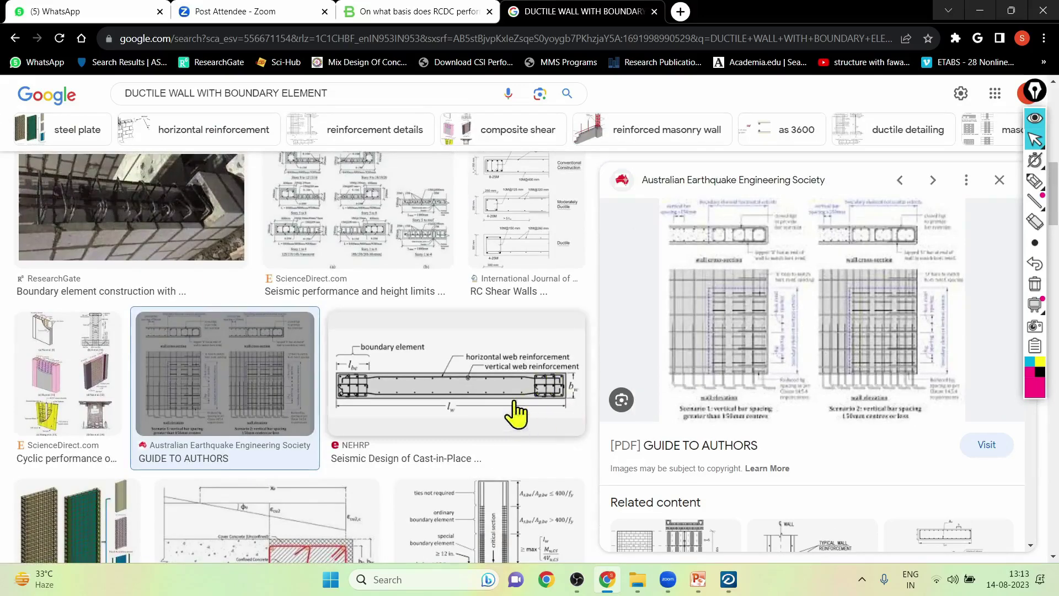
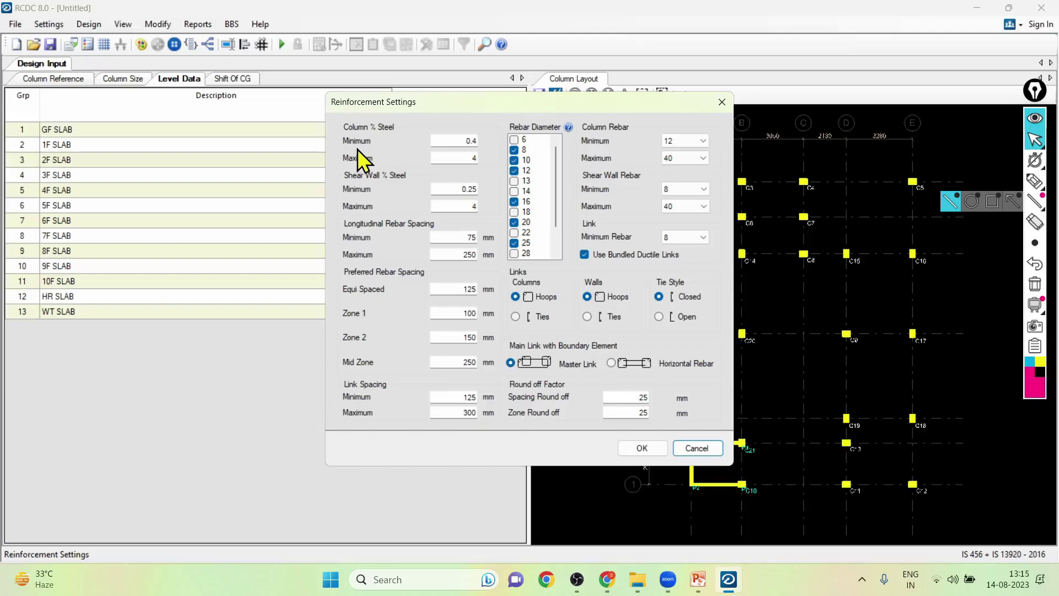
Set the minimum column steel percentage to 0.8 in the reinforcement settings.
{"action": "left_click_drag", "start_coordinate": [463, 142], "coordinate": [490, 144]}
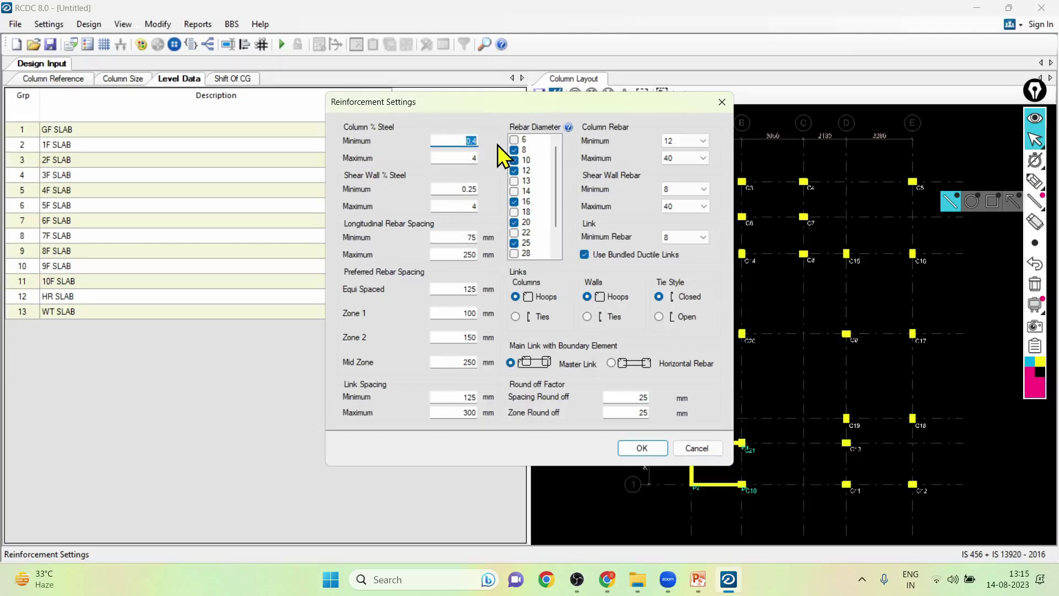
{"action": "type", "text": "0"}
{"action": "key", "text": "Tab"}
{"action": "key", "text": "shift+Tab"}
{"action": "type", "text": "0.25"}
Outline a tilted rectangular column section with the screen pen in the empty area below the level list.
{"action": "left_click", "coordinate": [1035, 180]}
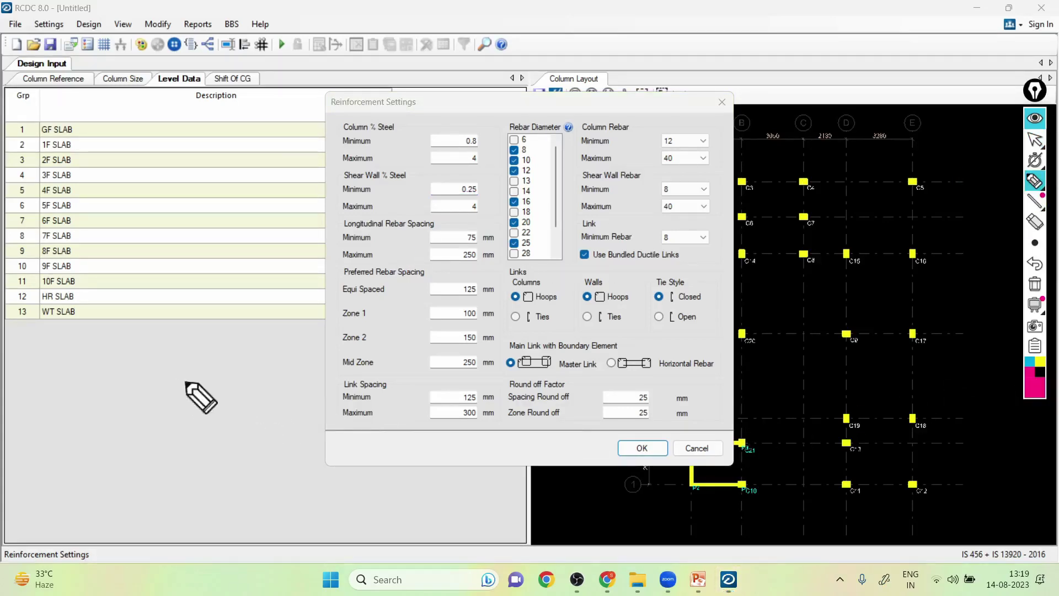
{"action": "left_click_drag", "start_coordinate": [156, 380], "coordinate": [194, 335]}
{"action": "left_click_drag", "start_coordinate": [135, 398], "coordinate": [243, 457]}
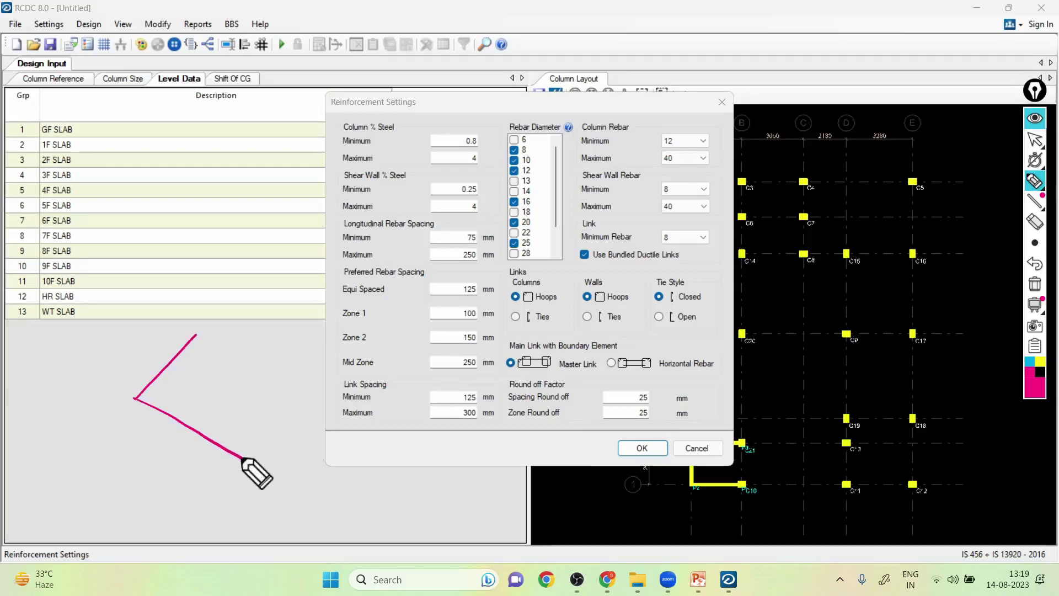
{"action": "mouse_move", "coordinate": [196, 335]}
{"action": "left_mouse_down"}
{"action": "mouse_move", "coordinate": [292, 395]}
{"action": "mouse_move", "coordinate": [243, 458]}
{"action": "left_mouse_up"}
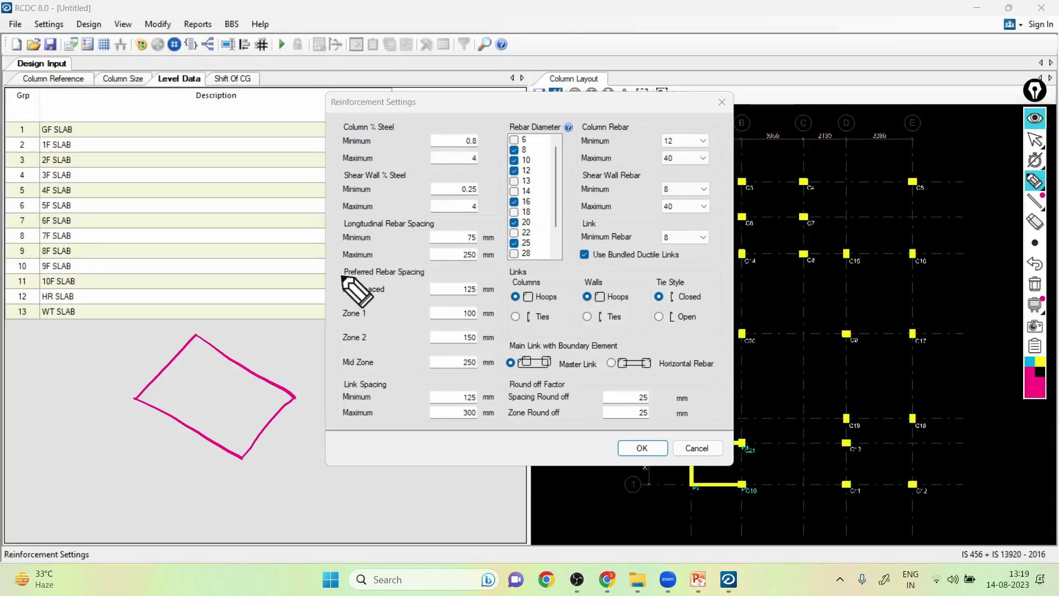
Tick the Longitudinal Rebar Spacing heading and sketch eight bars inside the column outline, with three spacing lines beside it.
{"action": "left_click_drag", "start_coordinate": [329, 225], "coordinate": [353, 215]}
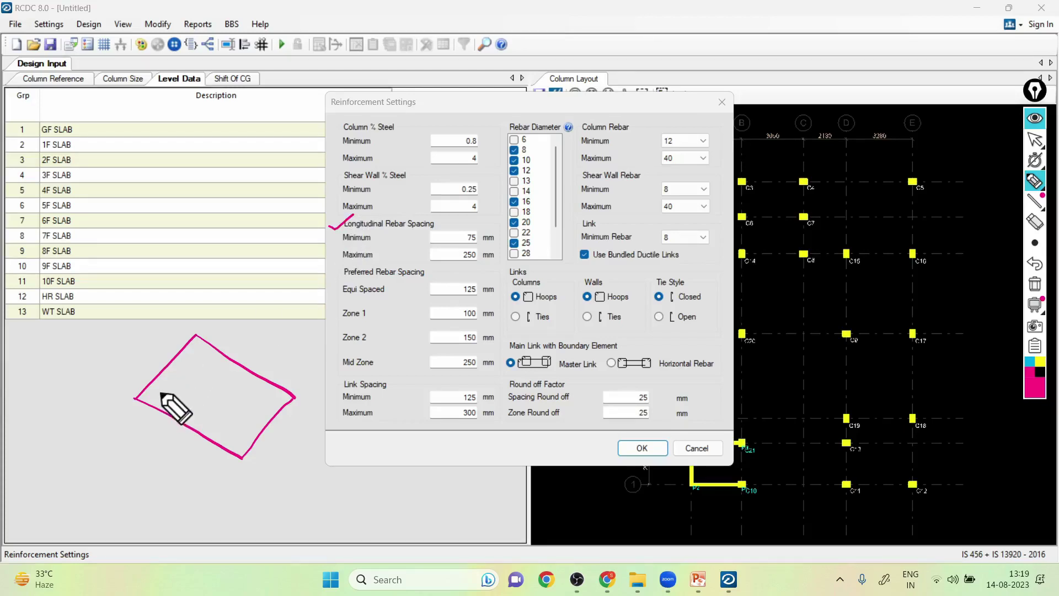
{"action": "left_click_drag", "start_coordinate": [164, 386], "coordinate": [196, 354]}
{"action": "left_click_drag", "start_coordinate": [236, 427], "coordinate": [267, 396]}
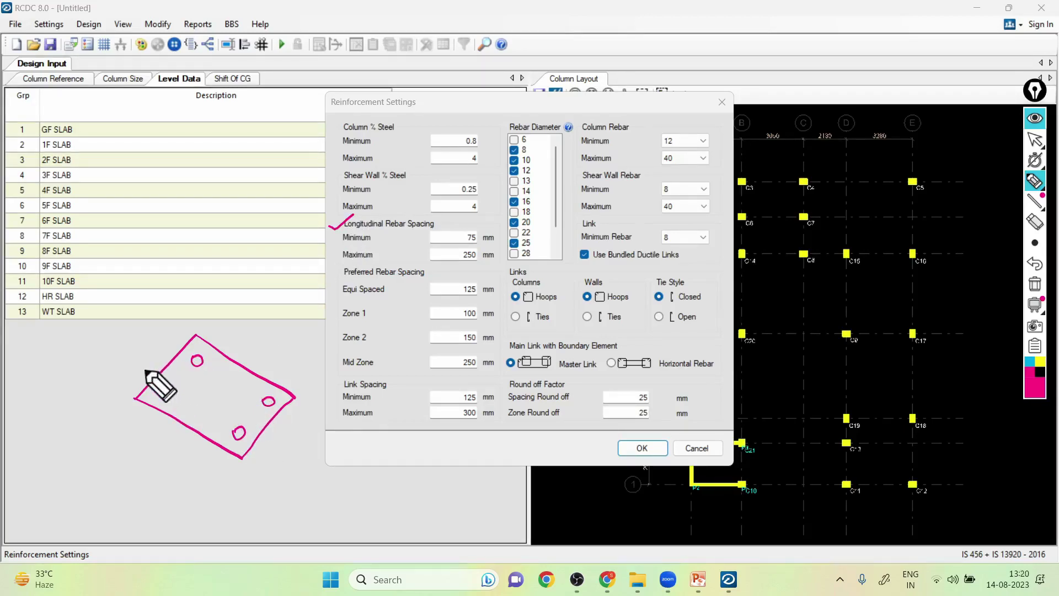
{"action": "left_click_drag", "start_coordinate": [125, 361], "coordinate": [155, 378]}
{"action": "mouse_move", "coordinate": [158, 332]}
{"action": "left_mouse_down"}
{"action": "mouse_move", "coordinate": [173, 342]}
{"action": "mouse_move", "coordinate": [178, 368]}
{"action": "left_mouse_up"}
{"action": "left_click_drag", "start_coordinate": [205, 407], "coordinate": [236, 379]}
{"action": "left_click_drag", "start_coordinate": [270, 397], "coordinate": [253, 411]}
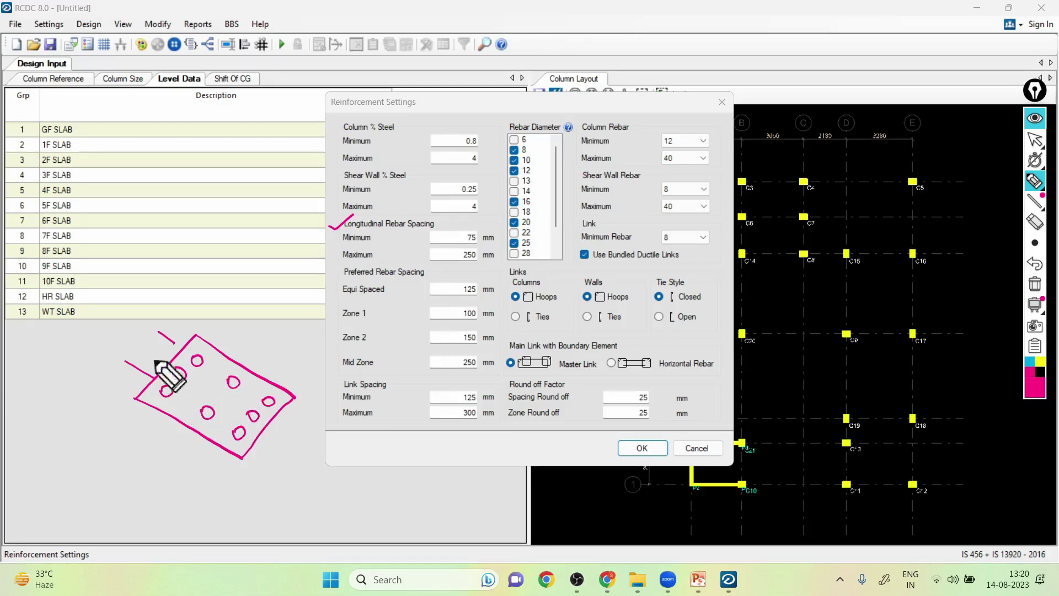
{"action": "left_click_drag", "start_coordinate": [143, 347], "coordinate": [164, 358]}
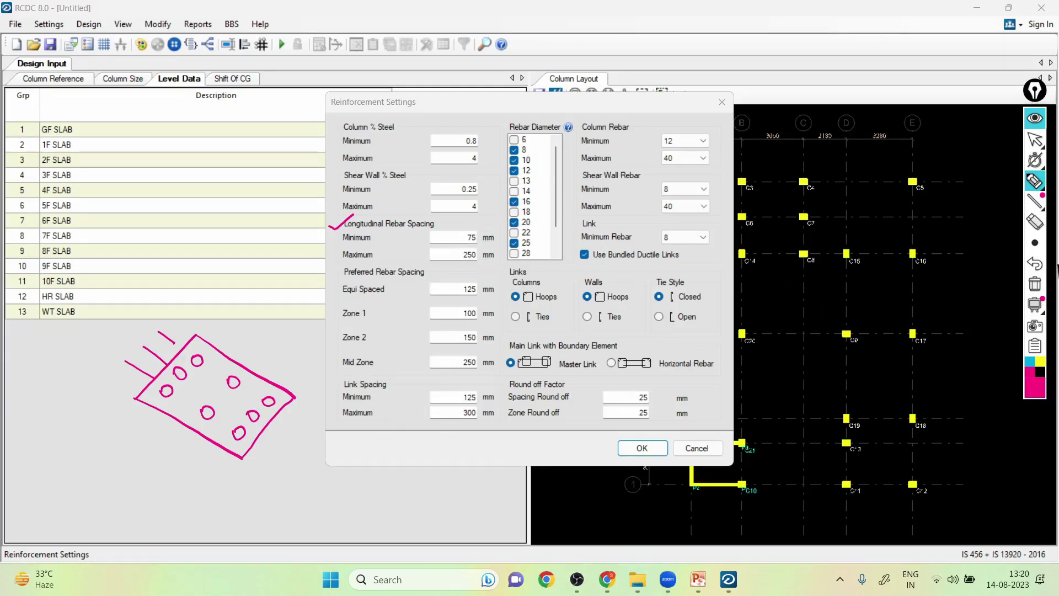
Set the longitudinal rebar spacing to a minimum of 50 mm and a maximum of 300 mm.
{"action": "left_click", "coordinate": [1036, 142]}
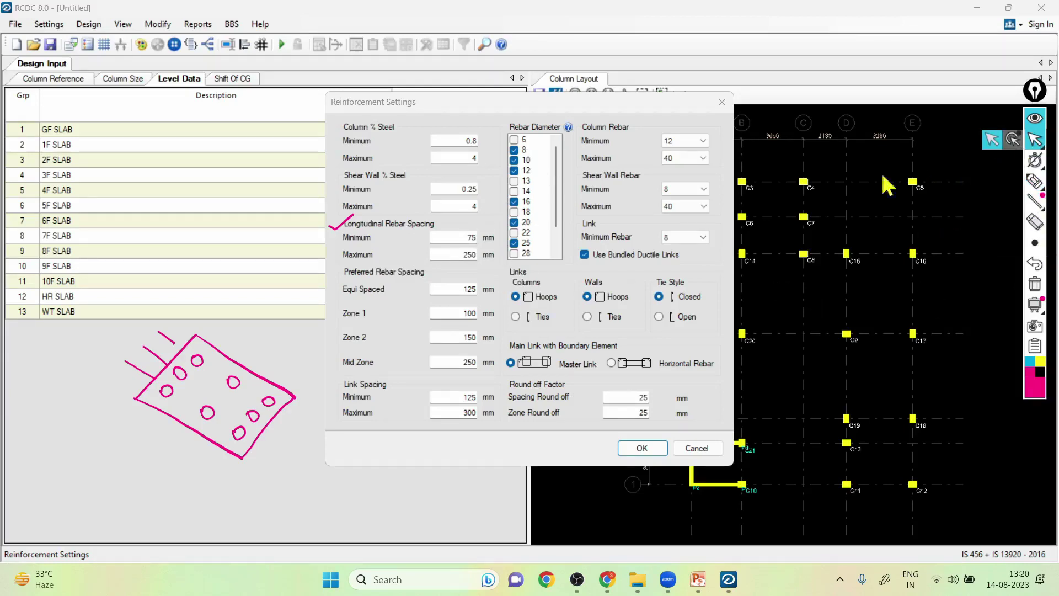
{"action": "left_click", "coordinate": [448, 238]}
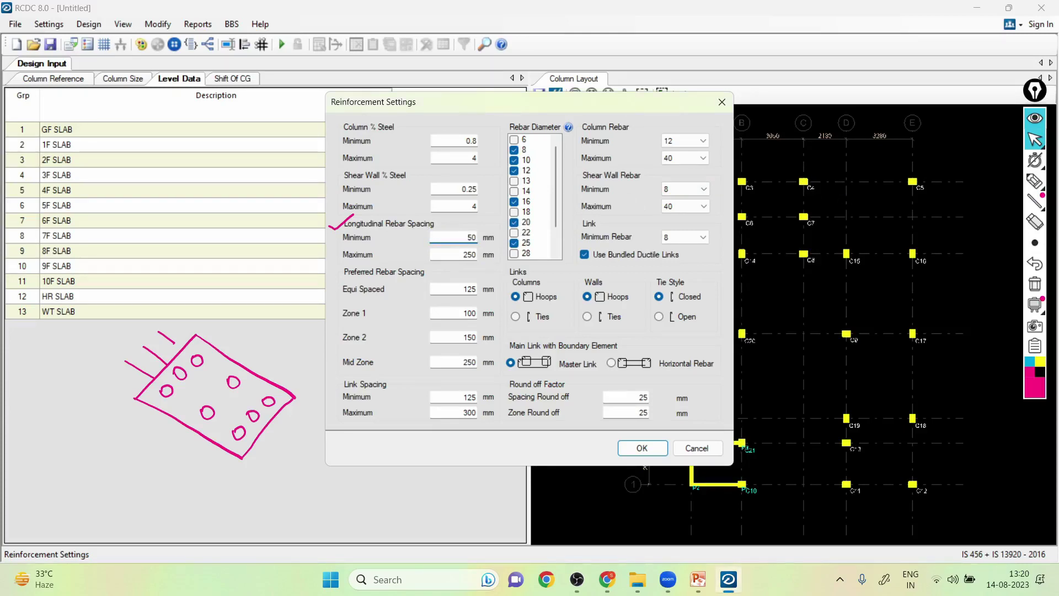
{"action": "left_click", "coordinate": [452, 287]}
{"action": "left_click", "coordinate": [468, 237]}
{"action": "type", "text": "25"}
{"action": "key", "text": "Tab"}
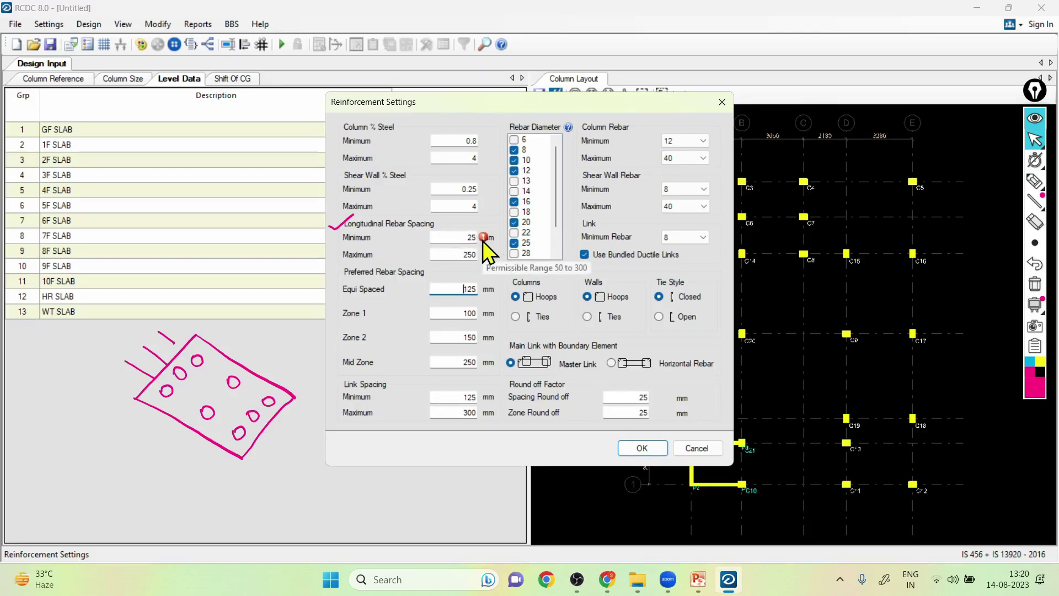
{"action": "key", "text": "shift+Tab"}
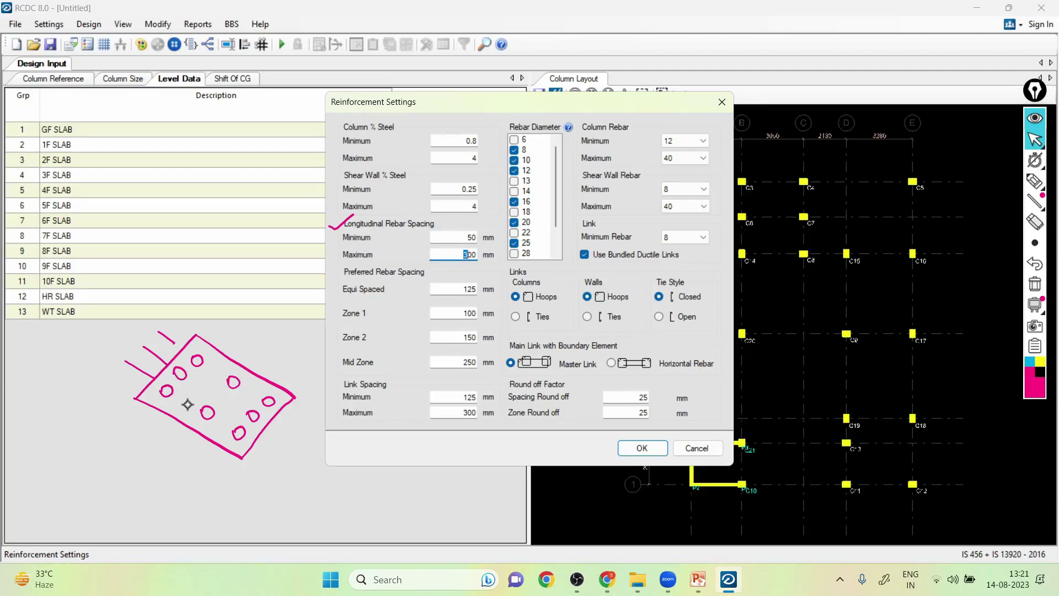
Sketch four smaller intermediate bars between the existing bars on the long sides of the column section with the screen pen.
{"action": "key", "text": "ctrl+shift+p"}
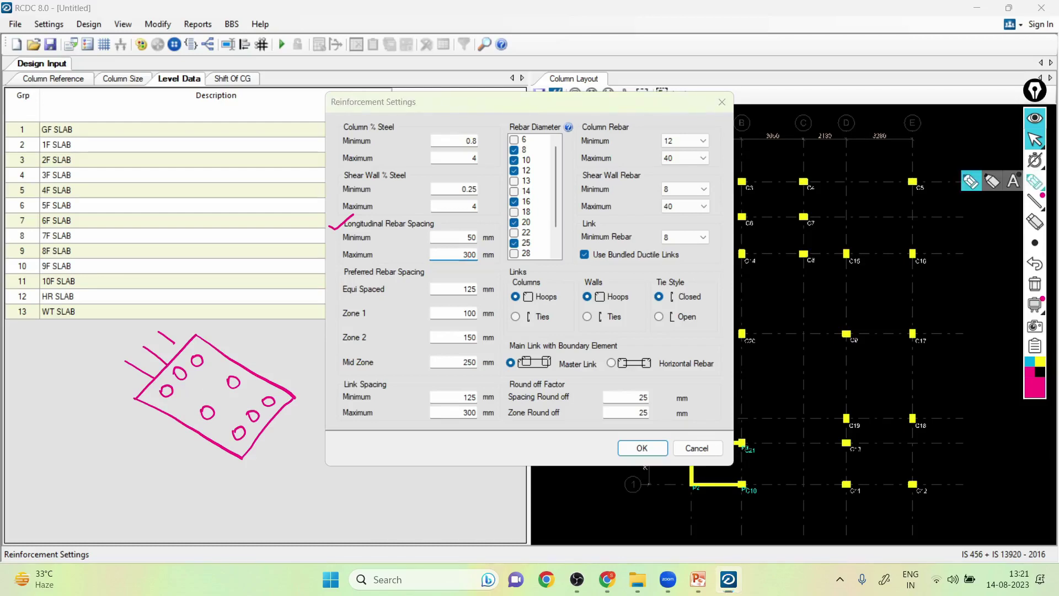
{"action": "mouse_move", "coordinate": [184, 396]}
{"action": "left_mouse_down"}
{"action": "mouse_move", "coordinate": [212, 365]}
{"action": "mouse_move", "coordinate": [208, 407]}
{"action": "mouse_move", "coordinate": [223, 423]}
{"action": "left_mouse_up"}
{"action": "left_click_drag", "start_coordinate": [237, 431], "coordinate": [238, 432]}
{"action": "left_click_drag", "start_coordinate": [245, 392], "coordinate": [246, 394]}
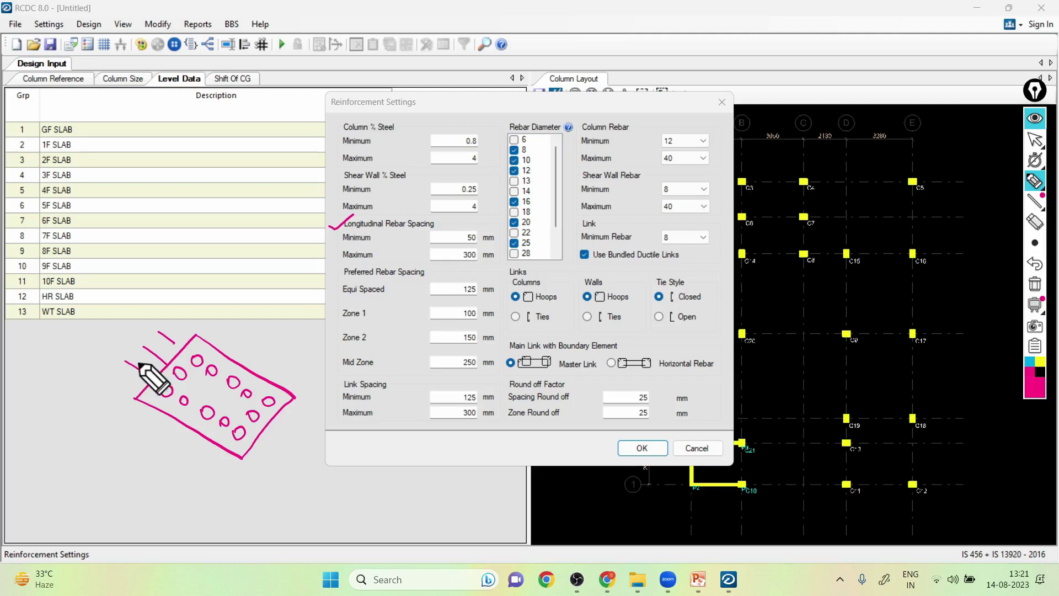
Mark the bar gaps on the column sketch, annotate Equi Spaced with 100 and 50, circle the minimum spacing and bracket the zone values.
{"action": "mouse_move", "coordinate": [143, 355]}
{"action": "left_mouse_down"}
{"action": "mouse_move", "coordinate": [151, 367]}
{"action": "mouse_move", "coordinate": [142, 368]}
{"action": "mouse_move", "coordinate": [159, 348]}
{"action": "left_mouse_up"}
{"action": "left_click_drag", "start_coordinate": [165, 398], "coordinate": [193, 404]}
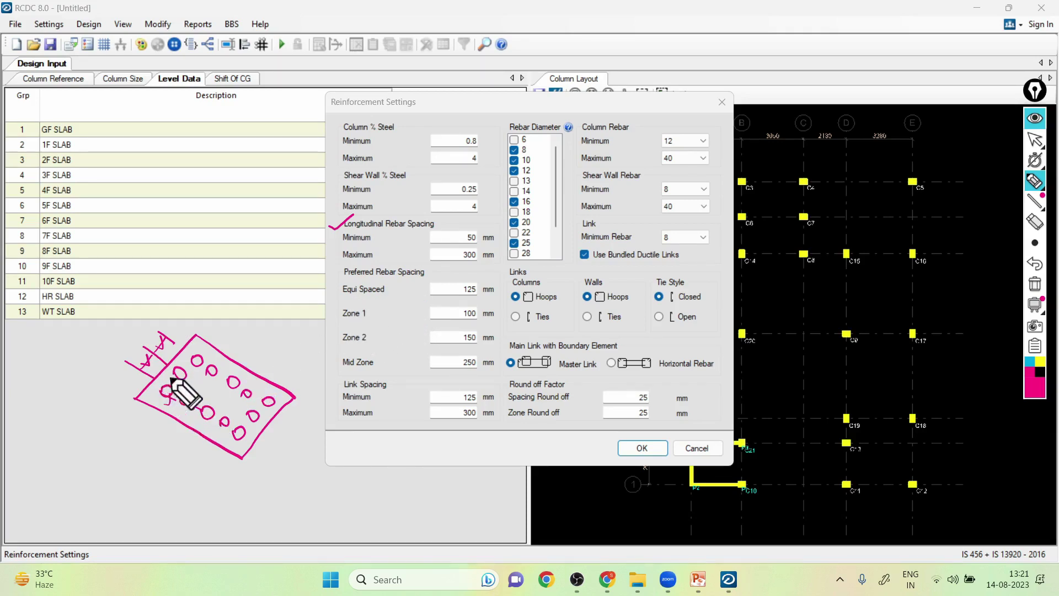
{"action": "mouse_move", "coordinate": [472, 273]}
{"action": "left_mouse_down"}
{"action": "mouse_move", "coordinate": [478, 282]}
{"action": "mouse_move", "coordinate": [489, 268]}
{"action": "mouse_move", "coordinate": [486, 300]}
{"action": "mouse_move", "coordinate": [494, 291]}
{"action": "left_mouse_up"}
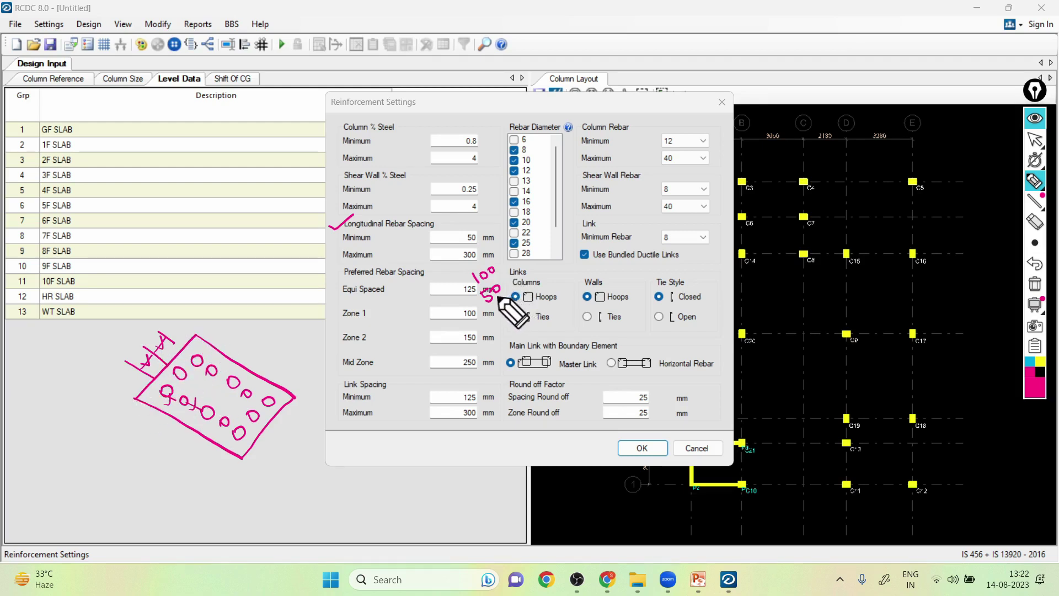
{"action": "left_click_drag", "start_coordinate": [494, 280], "coordinate": [501, 285]}
{"action": "mouse_move", "coordinate": [475, 225]}
{"action": "left_mouse_down"}
{"action": "mouse_move", "coordinate": [472, 243]}
{"action": "mouse_move", "coordinate": [480, 227]}
{"action": "mouse_move", "coordinate": [483, 237]}
{"action": "left_mouse_up"}
{"action": "mouse_move", "coordinate": [449, 285]}
{"action": "left_mouse_down"}
{"action": "mouse_move", "coordinate": [444, 297]}
{"action": "mouse_move", "coordinate": [462, 271]}
{"action": "left_mouse_up"}
{"action": "left_click_drag", "start_coordinate": [386, 306], "coordinate": [387, 367]}
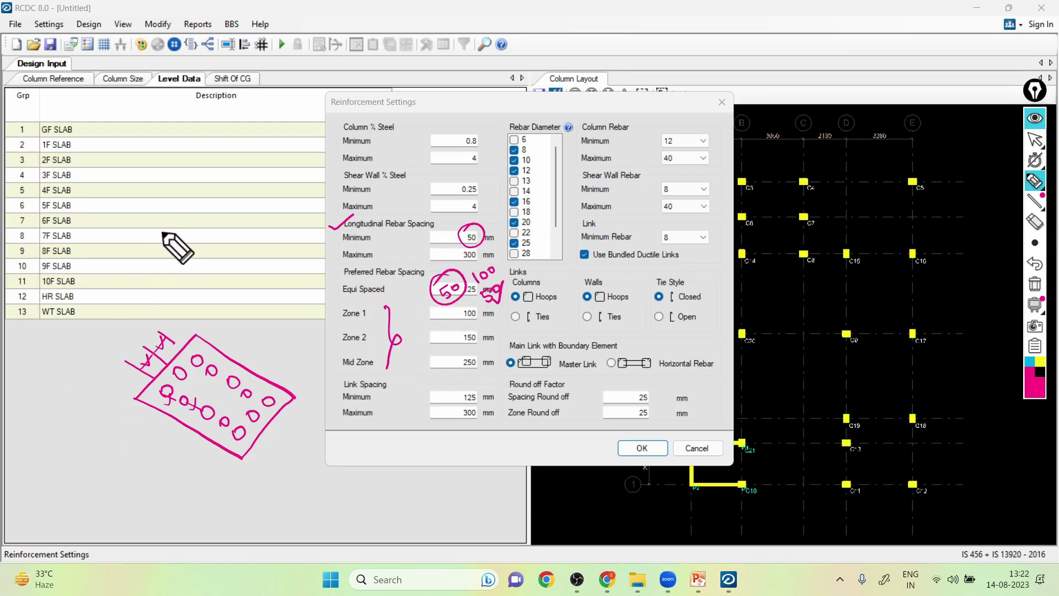
Sketch a second tilted column section above the first, divided crosswise into three zones with bars in each, using the screen pen.
{"action": "mouse_move", "coordinate": [196, 184]}
{"action": "left_mouse_down"}
{"action": "mouse_move", "coordinate": [141, 231]}
{"action": "mouse_move", "coordinate": [214, 291]}
{"action": "left_mouse_up"}
{"action": "mouse_move", "coordinate": [195, 183]}
{"action": "left_mouse_down"}
{"action": "mouse_move", "coordinate": [236, 227]}
{"action": "mouse_move", "coordinate": [243, 263]}
{"action": "mouse_move", "coordinate": [214, 291]}
{"action": "left_mouse_up"}
{"action": "left_click_drag", "start_coordinate": [164, 225], "coordinate": [196, 209]}
{"action": "mouse_move", "coordinate": [188, 250]}
{"action": "left_mouse_down"}
{"action": "mouse_move", "coordinate": [214, 230]}
{"action": "mouse_move", "coordinate": [208, 263]}
{"action": "mouse_move", "coordinate": [242, 190]}
{"action": "left_mouse_up"}
{"action": "left_click_drag", "start_coordinate": [171, 281], "coordinate": [249, 215]}
{"action": "left_click_drag", "start_coordinate": [178, 215], "coordinate": [179, 221]}
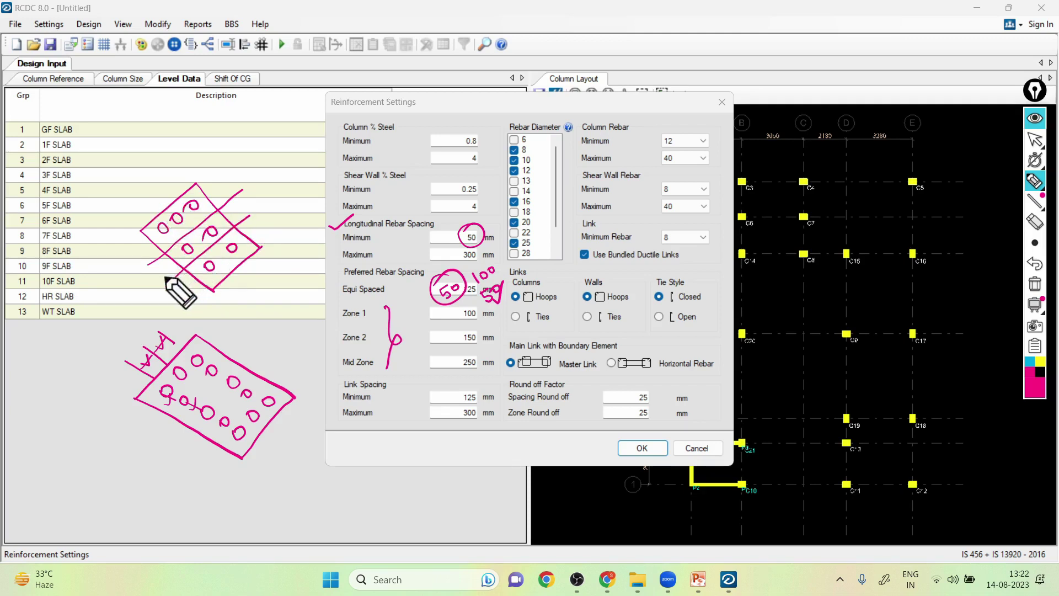
Label the three zones of the upper column sketch Z1, Z2 and Z3.
{"action": "mouse_move", "coordinate": [149, 275]}
{"action": "left_mouse_down"}
{"action": "mouse_move", "coordinate": [160, 275]}
{"action": "mouse_move", "coordinate": [131, 258]}
{"action": "left_mouse_up"}
{"action": "left_click_drag", "start_coordinate": [134, 250], "coordinate": [140, 258]}
{"action": "left_click_drag", "start_coordinate": [177, 293], "coordinate": [186, 301]}
{"action": "left_click_drag", "start_coordinate": [189, 287], "coordinate": [193, 301]}
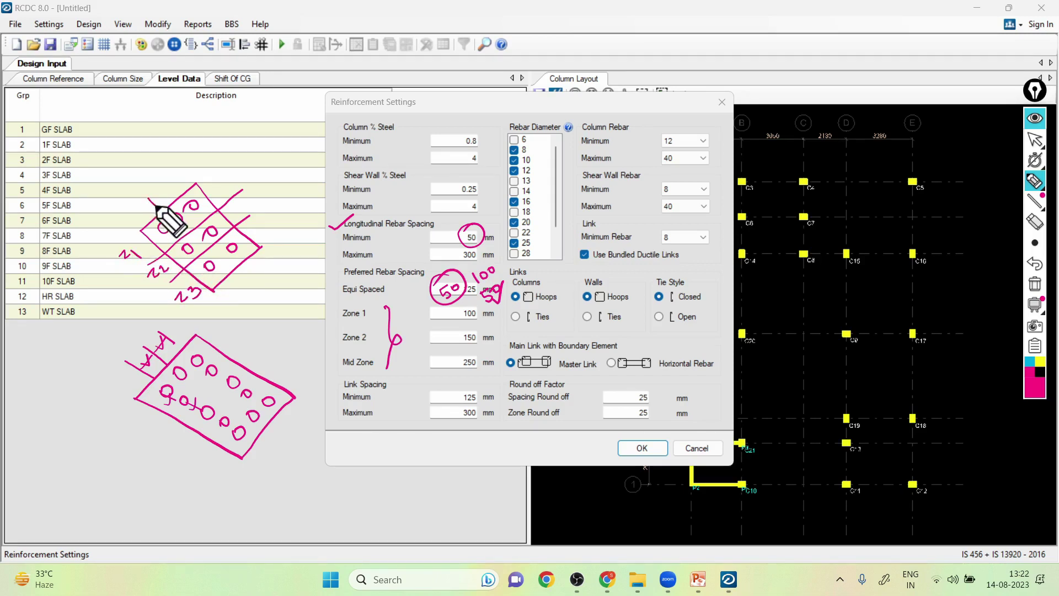
Draw a lengthwise dividing line and extra bars on the zoned section, and relabel its middle zone MZ.
{"action": "left_click_drag", "start_coordinate": [149, 181], "coordinate": [258, 278]}
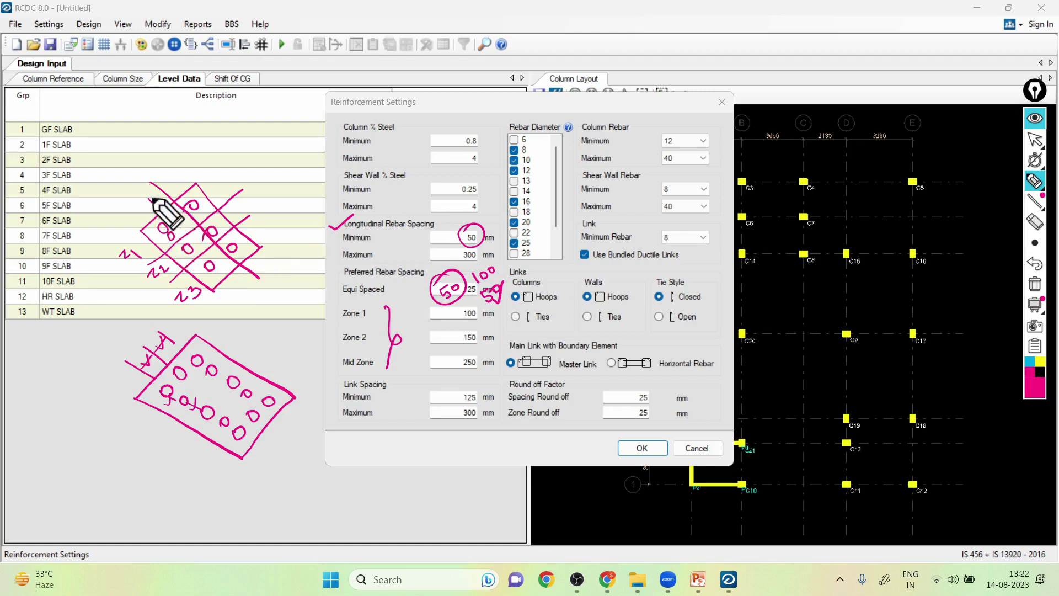
{"action": "left_click_drag", "start_coordinate": [162, 219], "coordinate": [186, 255]}
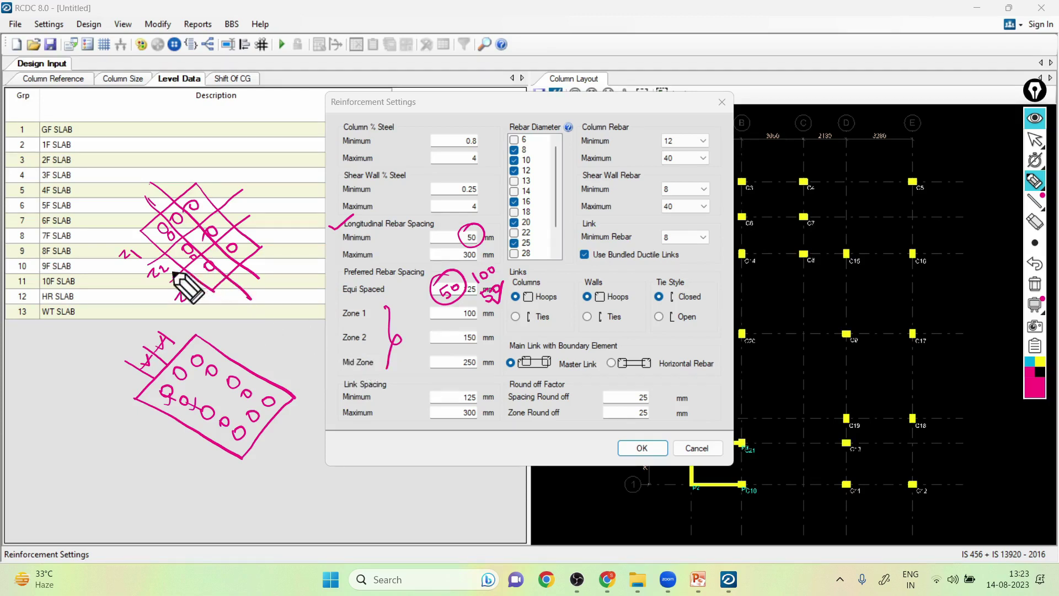
{"action": "mouse_move", "coordinate": [158, 275]}
{"action": "left_mouse_down"}
{"action": "mouse_move", "coordinate": [144, 286]}
{"action": "mouse_move", "coordinate": [155, 278]}
{"action": "mouse_move", "coordinate": [195, 298]}
{"action": "left_mouse_up"}
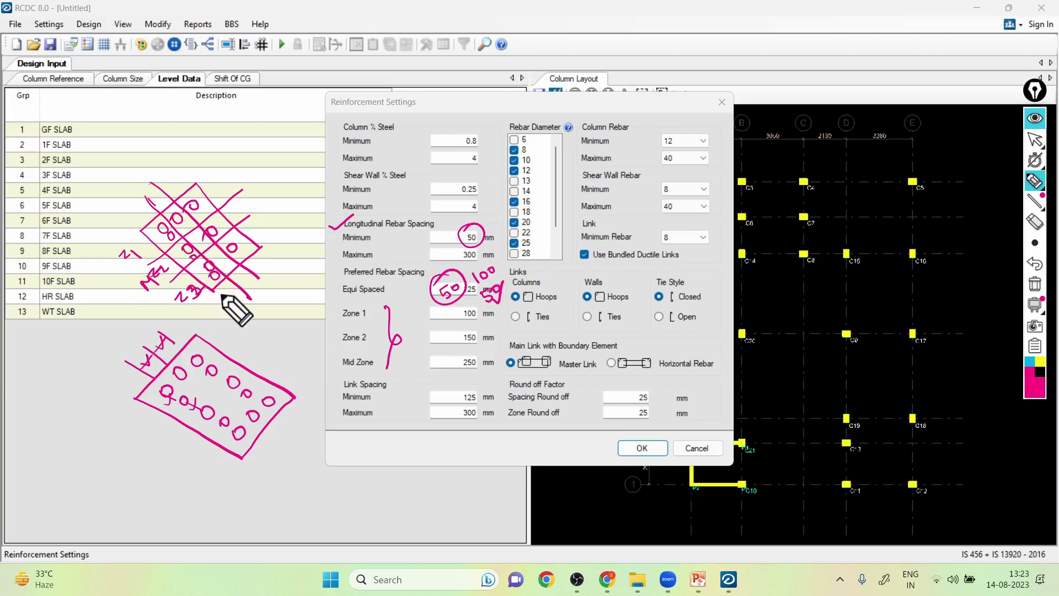
Tick the zone spacing values with the screen pen, clear all pen markings and return to the normal pointer.
{"action": "left_click_drag", "start_coordinate": [396, 339], "coordinate": [426, 320]}
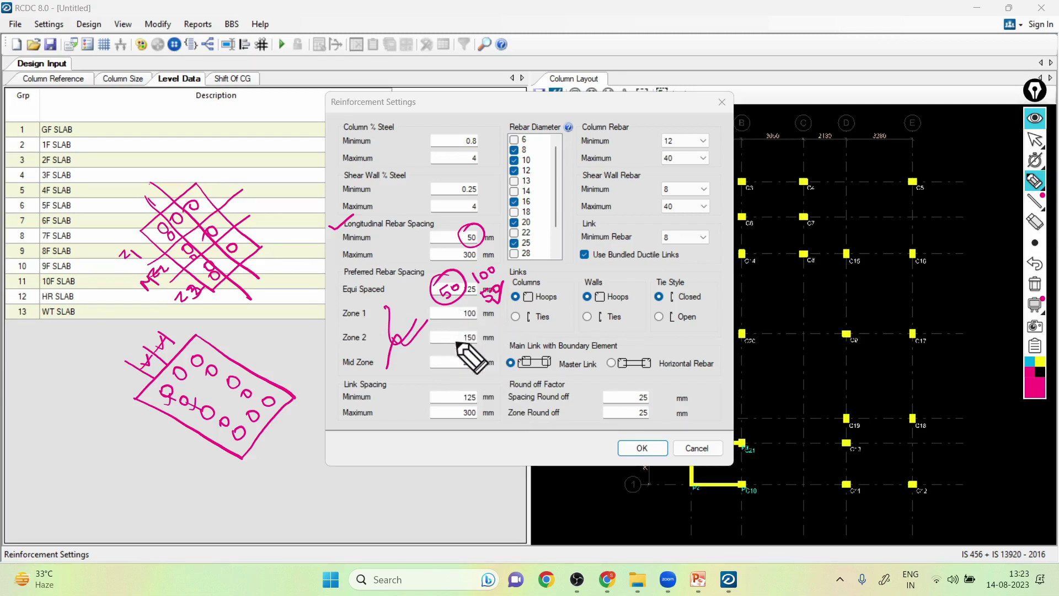
{"action": "mouse_move", "coordinate": [1039, 191]}
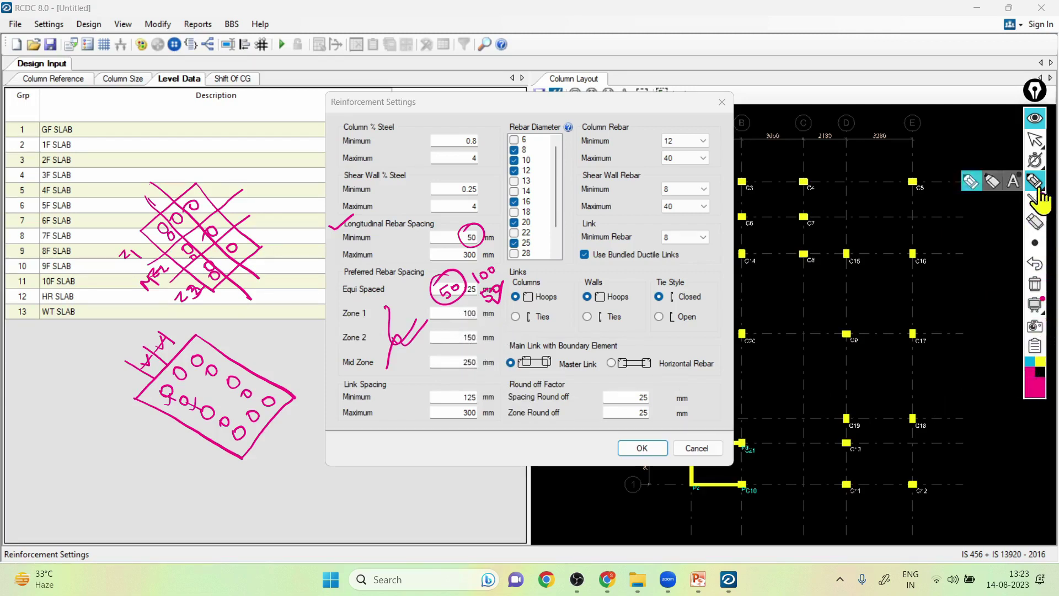
{"action": "left_click", "coordinate": [1034, 284]}
{"action": "left_click", "coordinate": [1039, 144]}
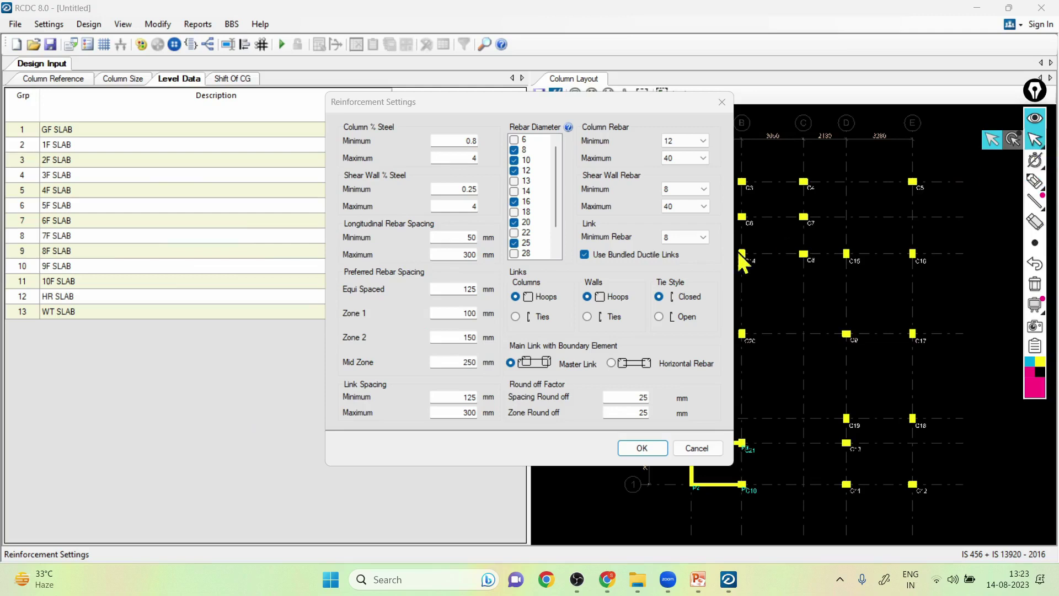
Set the preferred rebar spacing to 50 mm for Equi Spaced, Zone 1, Zone 2 and Mid Zone.
{"action": "mouse_move", "coordinate": [448, 287]}
{"action": "left_mouse_down"}
{"action": "mouse_move", "coordinate": [505, 287]}
{"action": "mouse_move", "coordinate": [478, 313]}
{"action": "left_mouse_up"}
{"action": "type", "text": "5050"}
{"action": "key", "text": "Tab"}
{"action": "type", "text": "50"}
{"action": "left_click_drag", "start_coordinate": [478, 362], "coordinate": [461, 361]}
{"action": "type", "text": "50"}
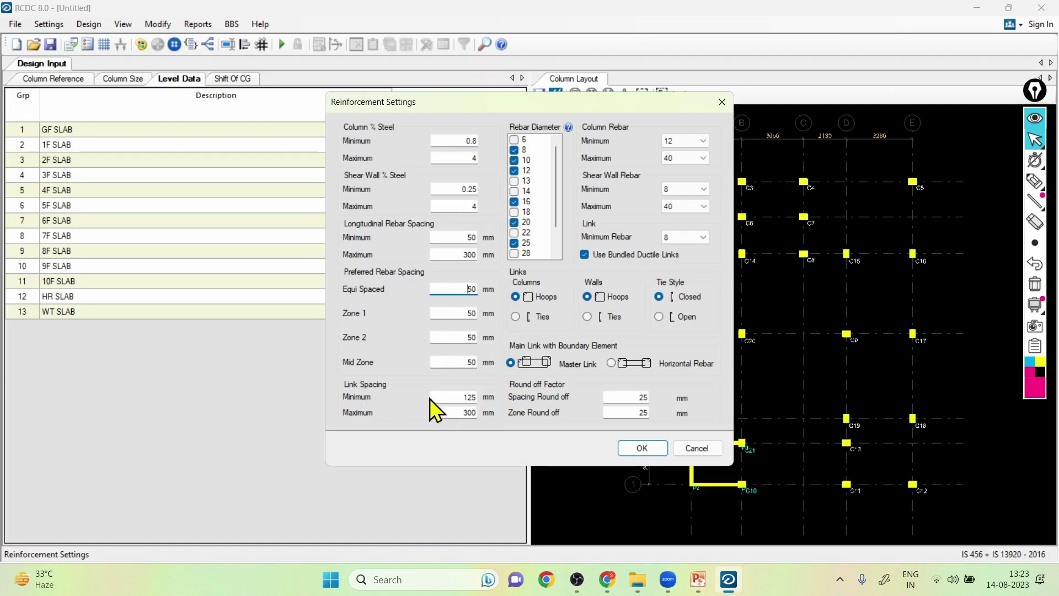
Sketch the outline of a tilted beam-column junction over the level list with the screen pen.
{"action": "left_click_drag", "start_coordinate": [445, 396], "coordinate": [506, 402]}
{"action": "left_click", "coordinate": [1034, 180]}
{"action": "left_click_drag", "start_coordinate": [123, 357], "coordinate": [220, 439]}
{"action": "left_click_drag", "start_coordinate": [175, 315], "coordinate": [259, 391]}
{"action": "left_click_drag", "start_coordinate": [72, 399], "coordinate": [123, 357]}
{"action": "left_click_drag", "start_coordinate": [174, 312], "coordinate": [219, 264]}
{"action": "left_click_drag", "start_coordinate": [110, 252], "coordinate": [216, 215]}
{"action": "left_click_drag", "start_coordinate": [49, 288], "coordinate": [40, 381]}
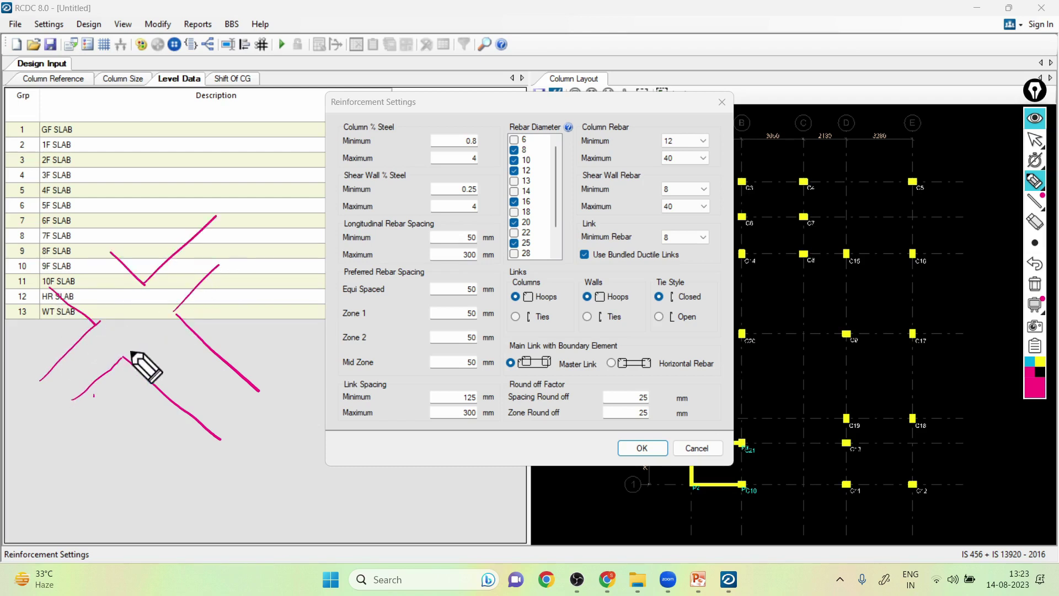
Draw five link lines across the lower column of the junction sketch, closely spaced near the joint and wider beyond.
{"action": "left_click_drag", "start_coordinate": [129, 359], "coordinate": [178, 315]}
{"action": "left_click_drag", "start_coordinate": [137, 364], "coordinate": [184, 319]}
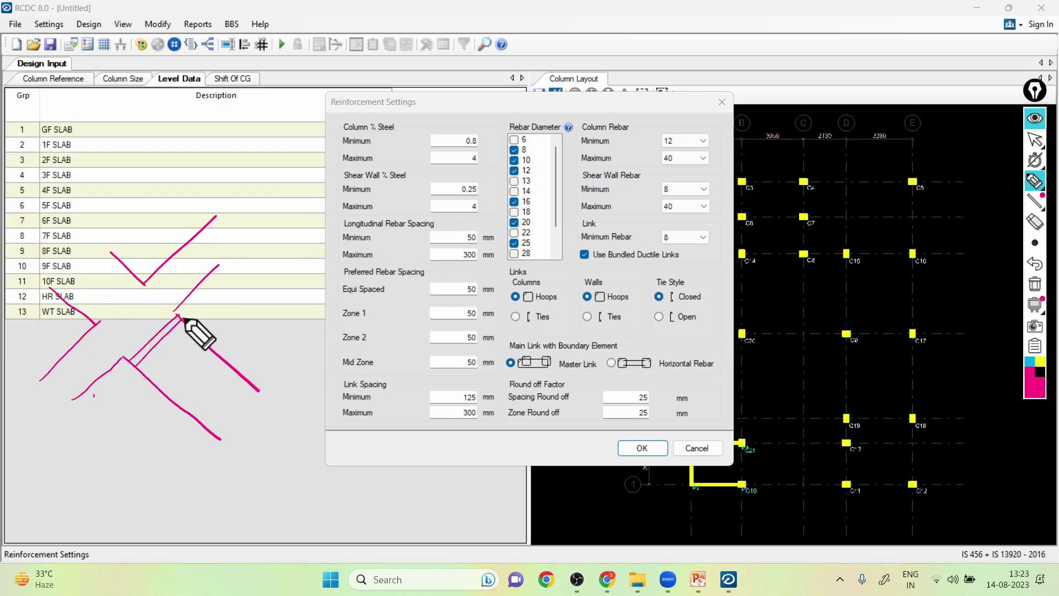
{"action": "left_click_drag", "start_coordinate": [141, 368], "coordinate": [190, 325]}
{"action": "left_click_drag", "start_coordinate": [160, 388], "coordinate": [211, 334]}
{"action": "mouse_move", "coordinate": [175, 402]}
{"action": "left_mouse_down"}
{"action": "mouse_move", "coordinate": [221, 354]}
{"action": "mouse_move", "coordinate": [236, 371]}
{"action": "left_mouse_up"}
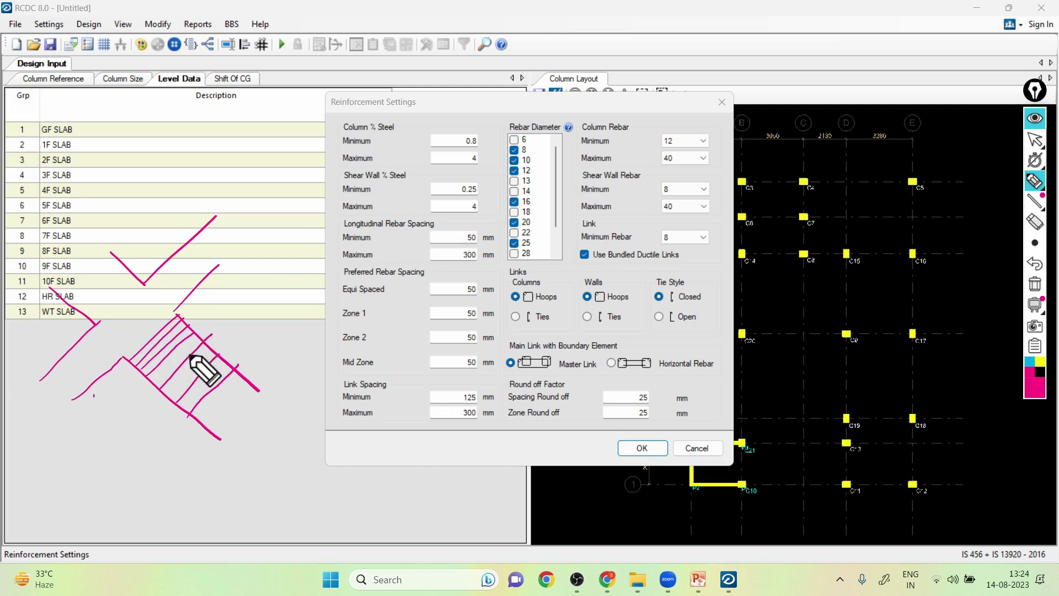
Annotate the sketched link spacings as 4 inches near the joint and 6 inches beyond, and clear the pen markings.
{"action": "left_click_drag", "start_coordinate": [189, 305], "coordinate": [202, 325]}
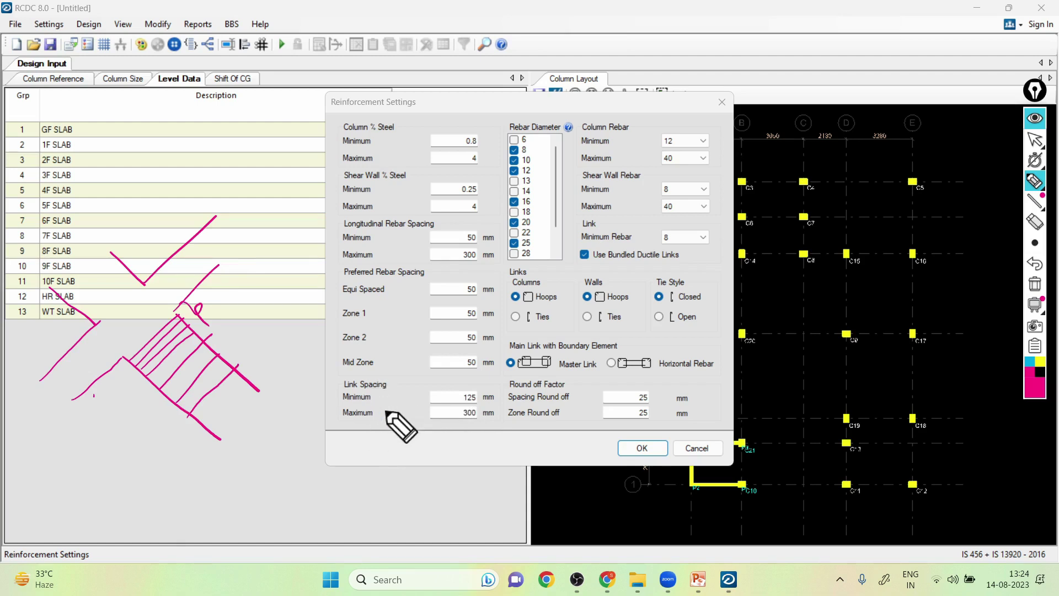
{"action": "left_click_drag", "start_coordinate": [210, 299], "coordinate": [220, 284]}
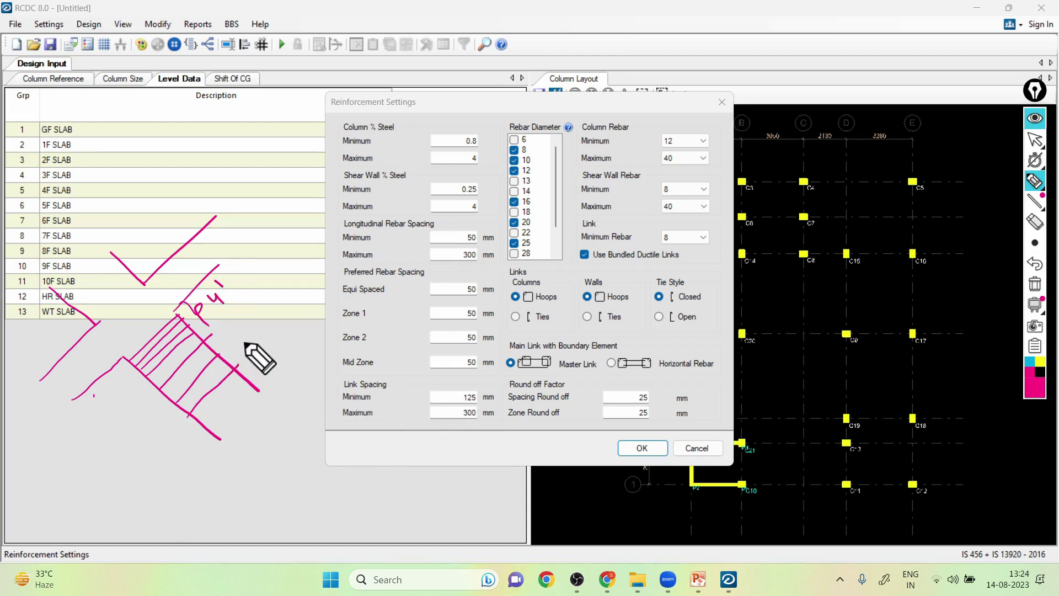
{"action": "left_click_drag", "start_coordinate": [238, 332], "coordinate": [241, 340]}
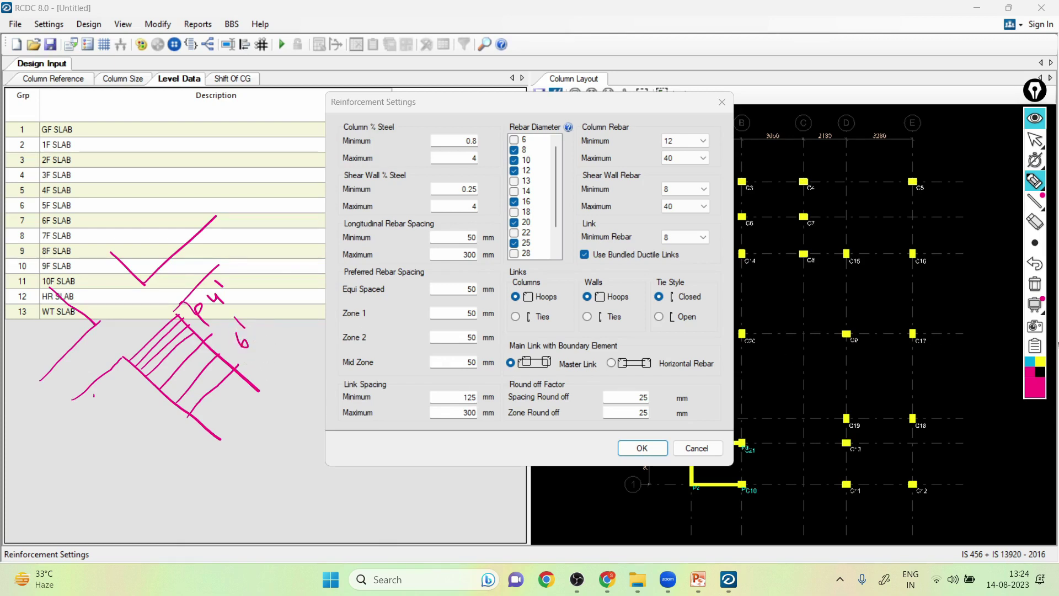
{"action": "left_click", "coordinate": [1035, 283]}
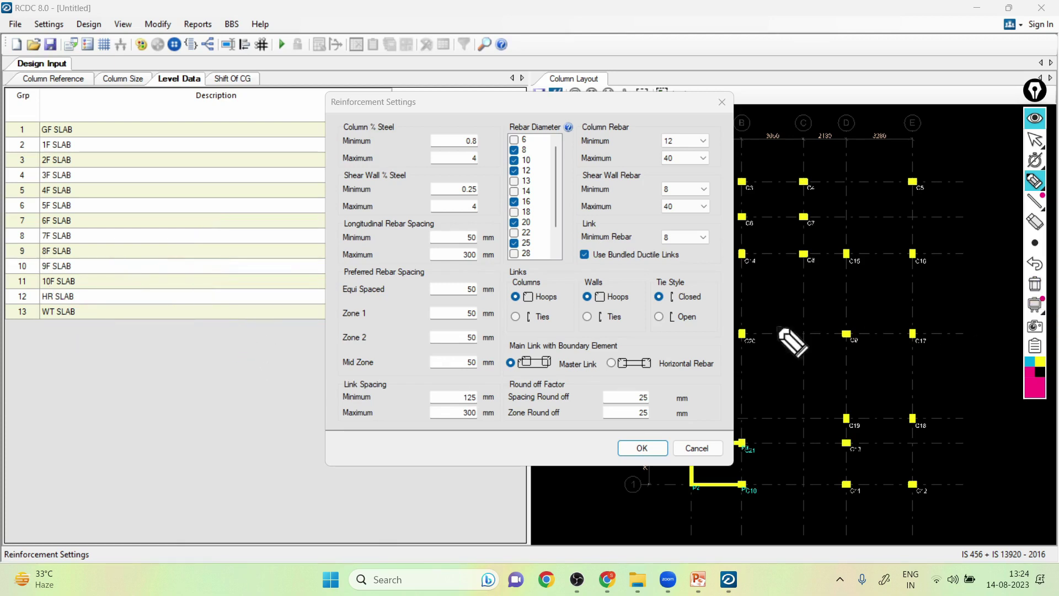
Set the link spacing to a minimum of 100 mm and a maximum of 150 mm.
{"action": "left_click", "coordinate": [1038, 149]}
{"action": "left_click", "coordinate": [458, 397]}
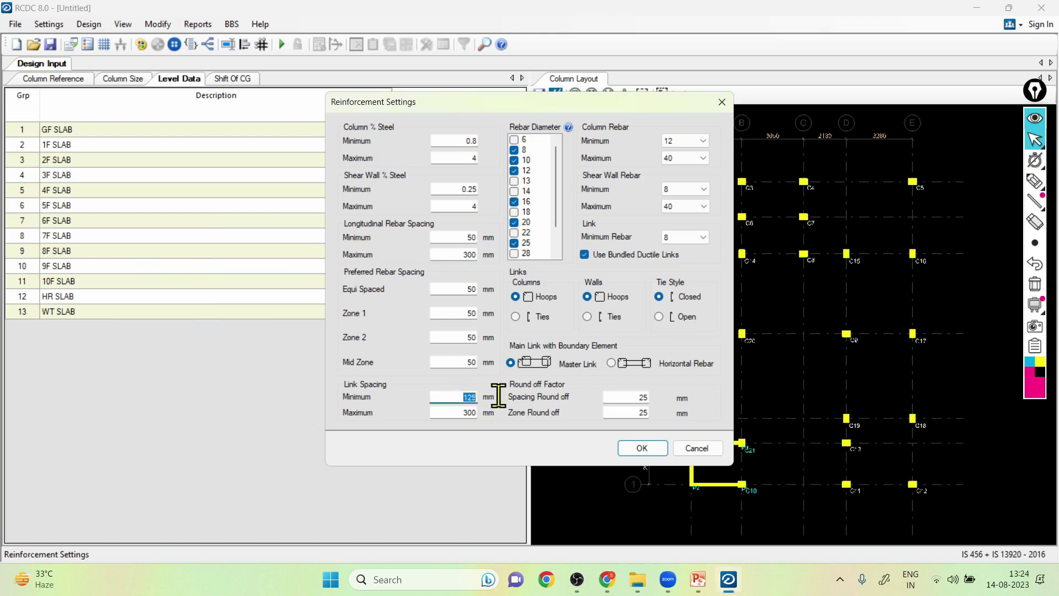
{"action": "type", "text": "100"}
{"action": "key", "text": "Tab"}
{"action": "type", "text": "1"}
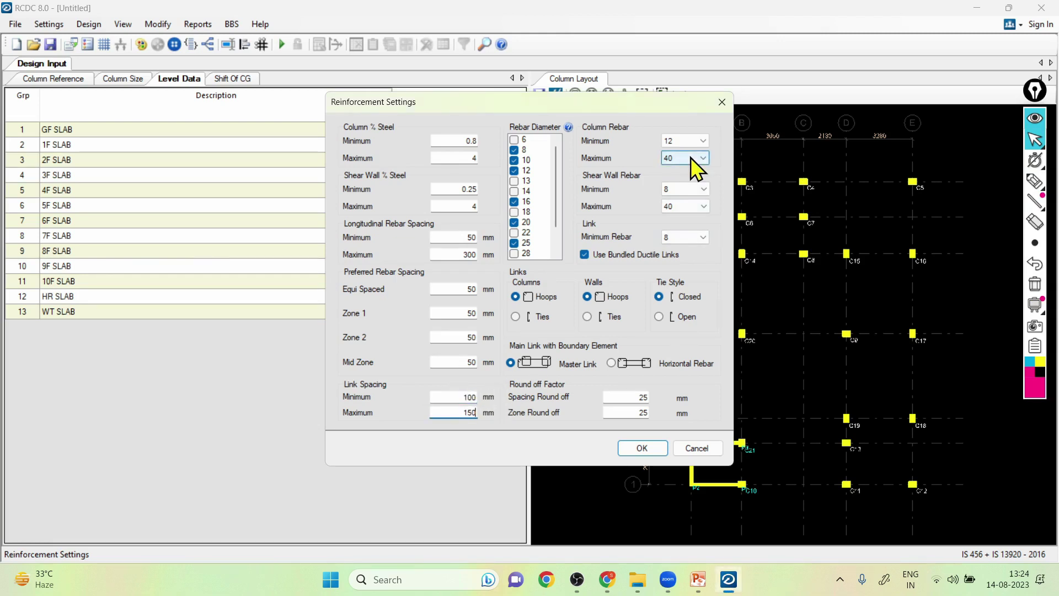
{"action": "key", "text": "Tab"}
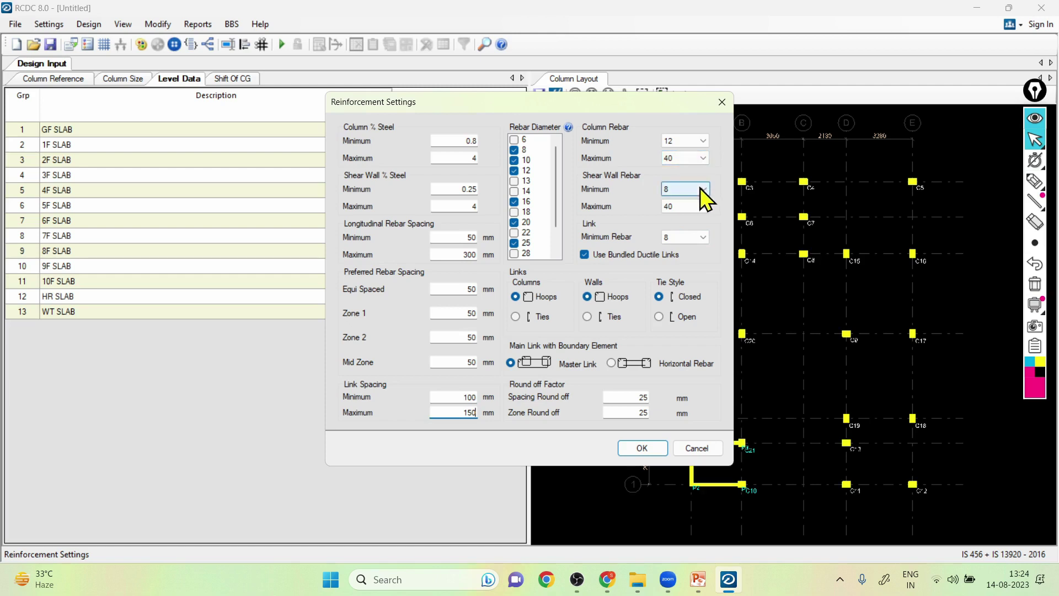
Set the maximum column rebar diameter to 32 and check the minimum size choices and enabled rebar diameters.
{"action": "left_click", "coordinate": [698, 157]}
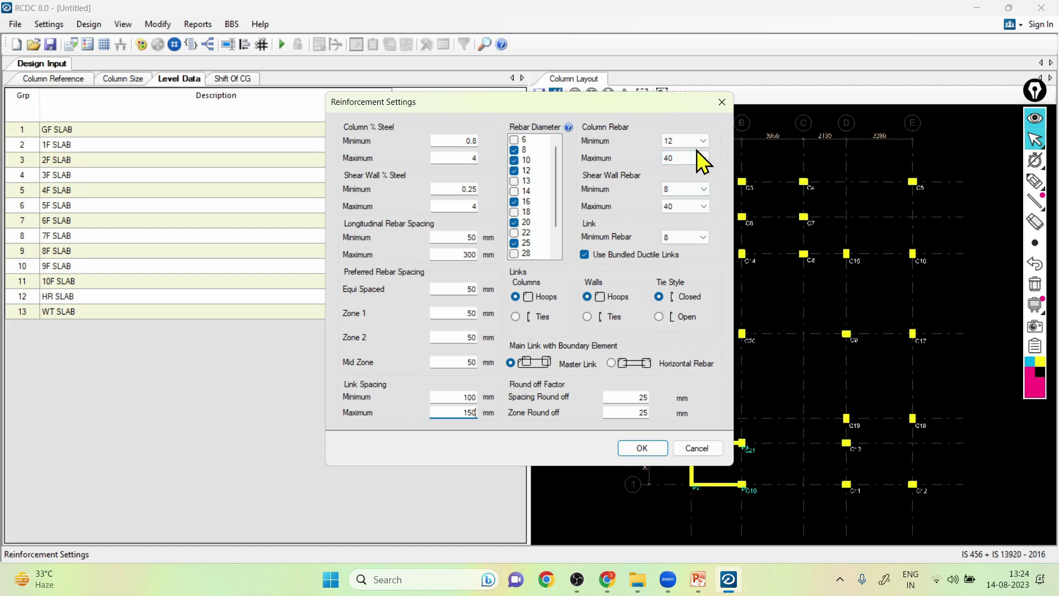
{"action": "left_click", "coordinate": [698, 158]}
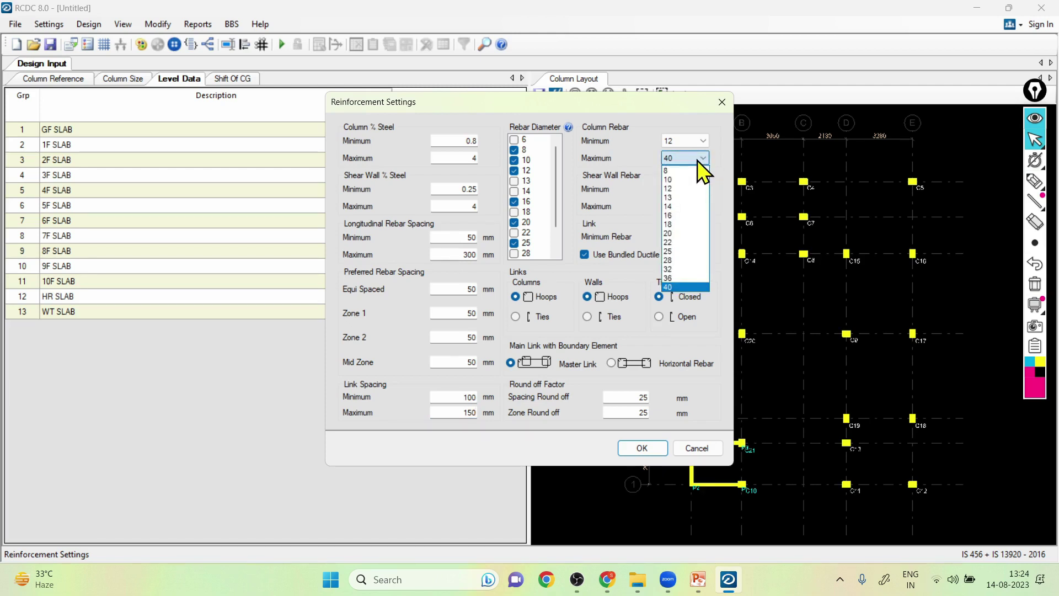
{"action": "left_click", "coordinate": [684, 235]}
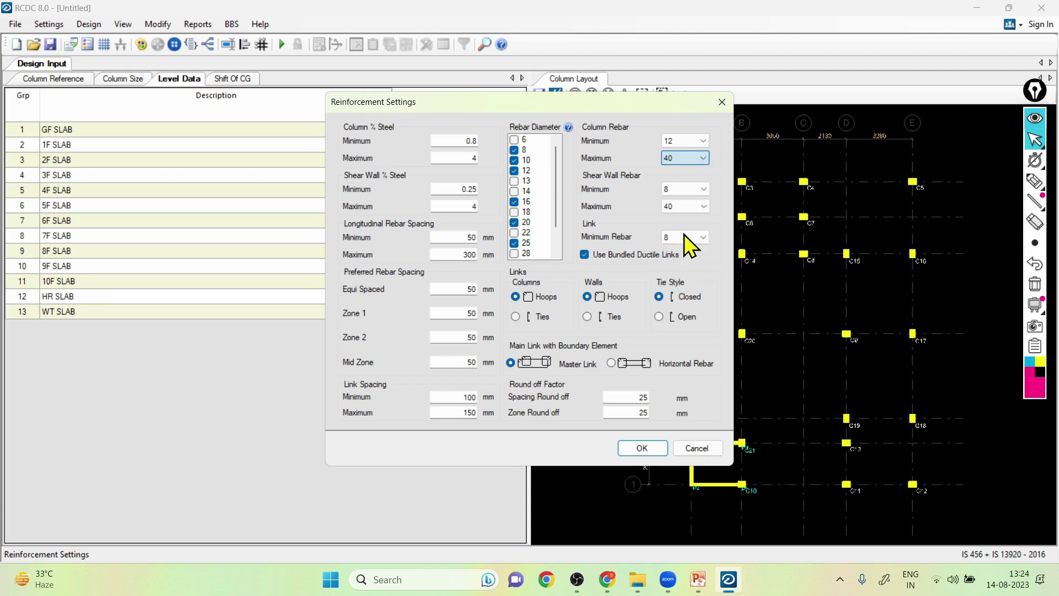
{"action": "left_click", "coordinate": [701, 158]}
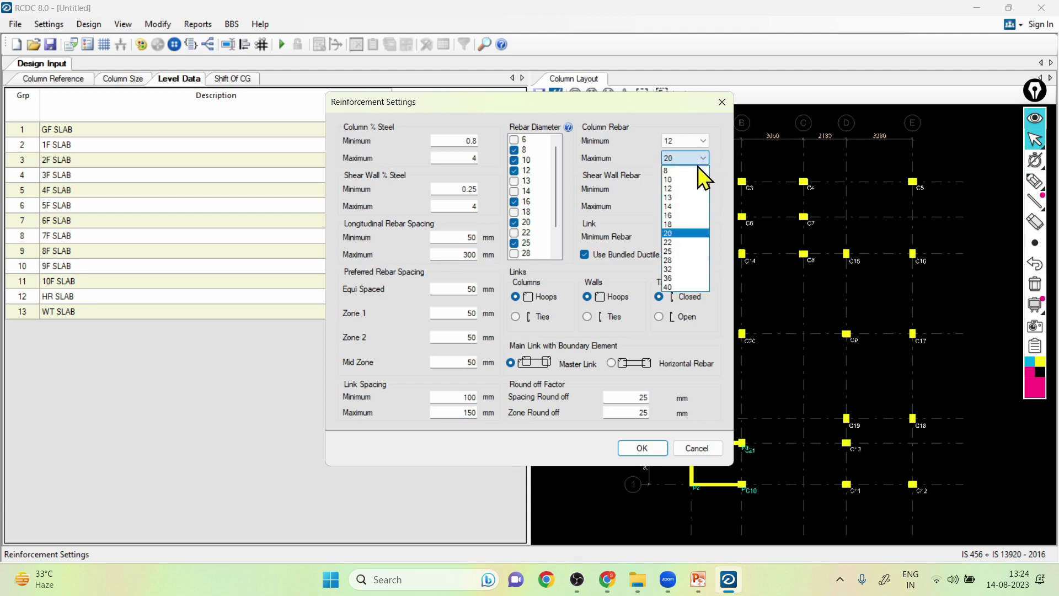
{"action": "left_click", "coordinate": [687, 268]}
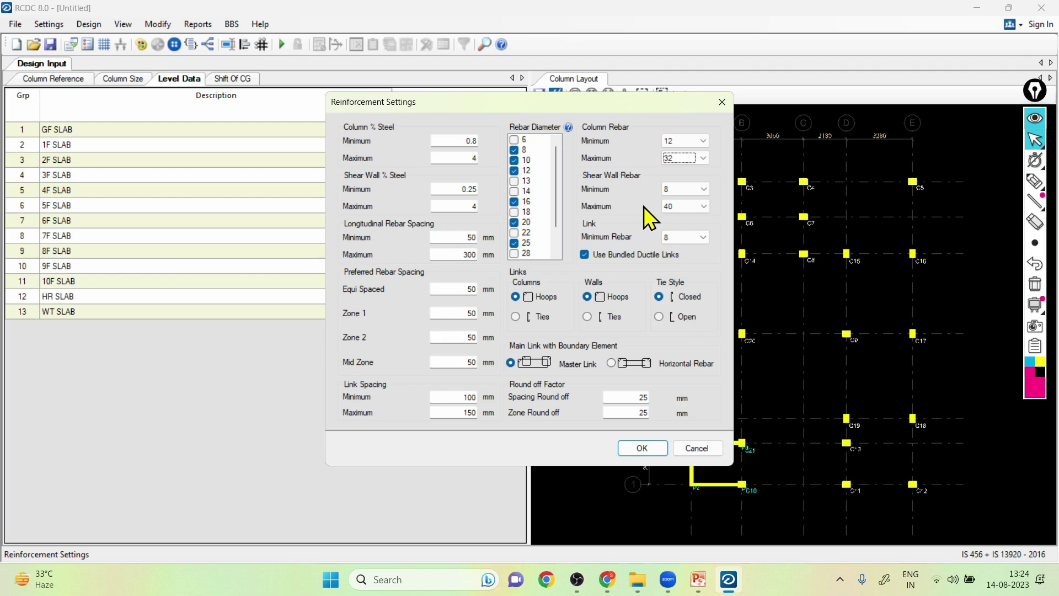
{"action": "left_click", "coordinate": [706, 142]}
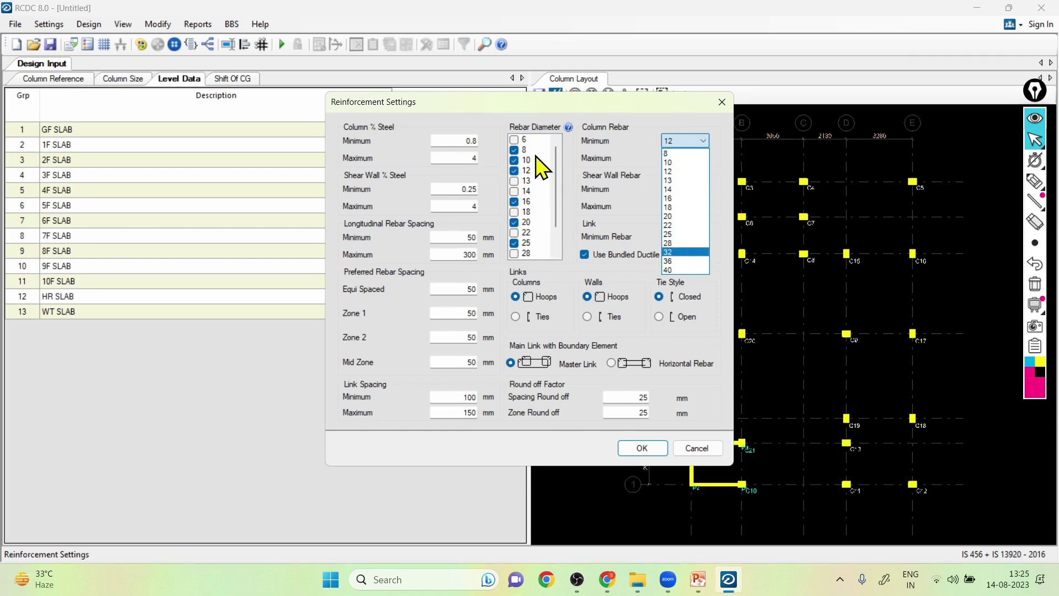
{"action": "scroll", "coordinate": [541, 222], "scroll_direction": "down", "scroll_amount": 1}
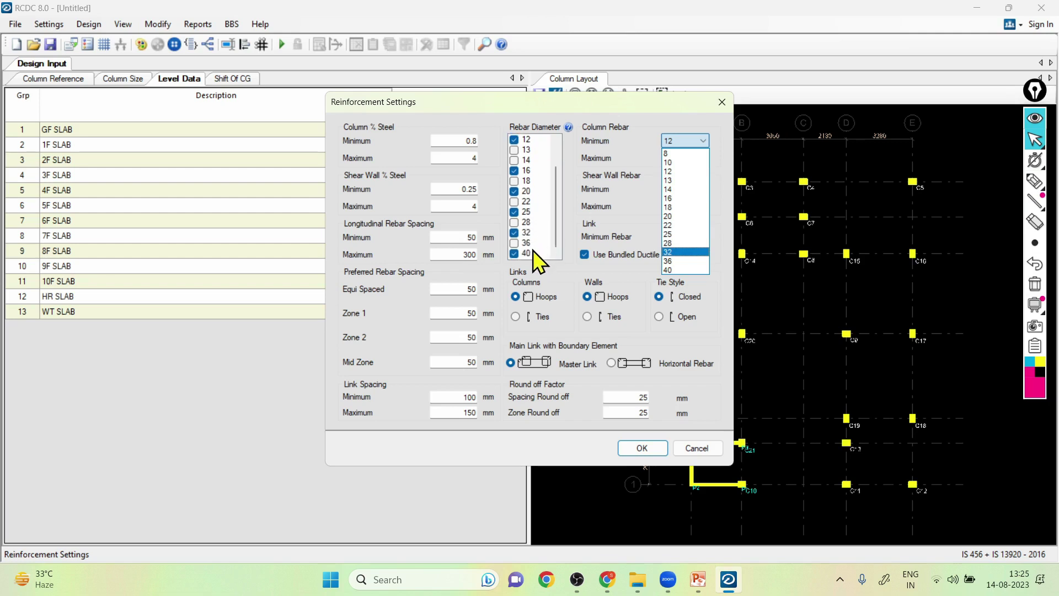
{"action": "scroll", "coordinate": [533, 250], "scroll_direction": "up", "scroll_amount": 1}
{"action": "scroll", "coordinate": [533, 250], "scroll_direction": "down", "scroll_amount": 1}
{"action": "left_click", "coordinate": [697, 121]}
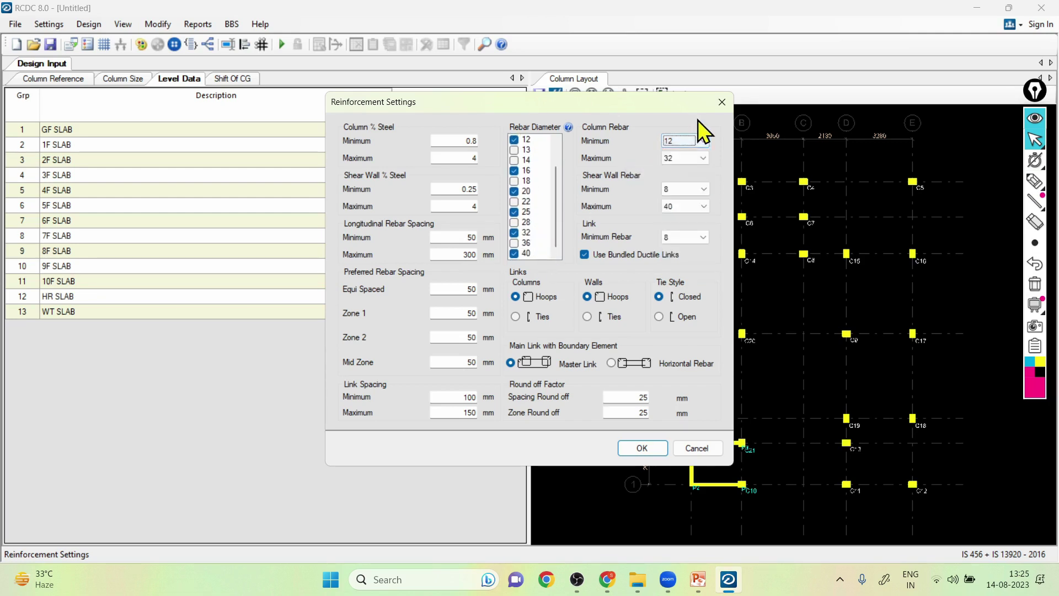
Set the shear wall rebar to a minimum of 12 and a maximum of 32, and the minimum link rebar to 10.
{"action": "left_click", "coordinate": [680, 191]}
{"action": "left_click", "coordinate": [683, 215]}
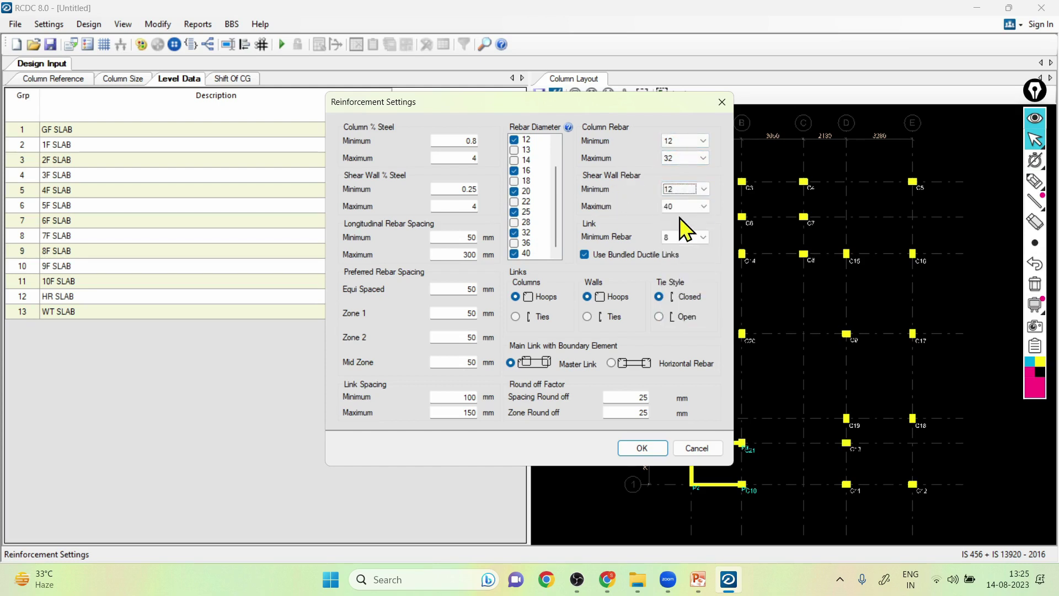
{"action": "left_click", "coordinate": [680, 210]}
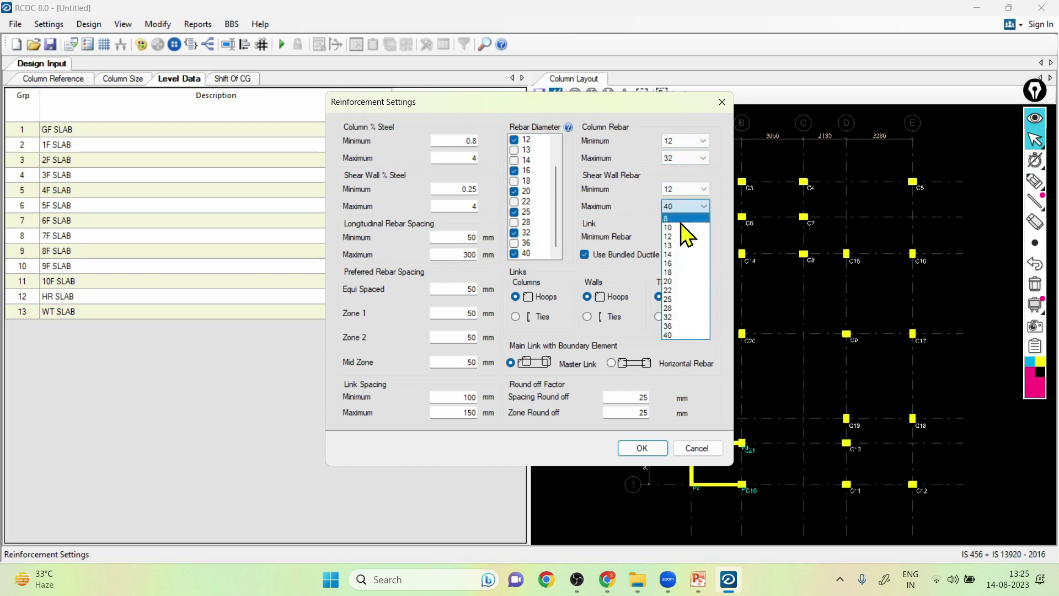
{"action": "left_click", "coordinate": [682, 316]}
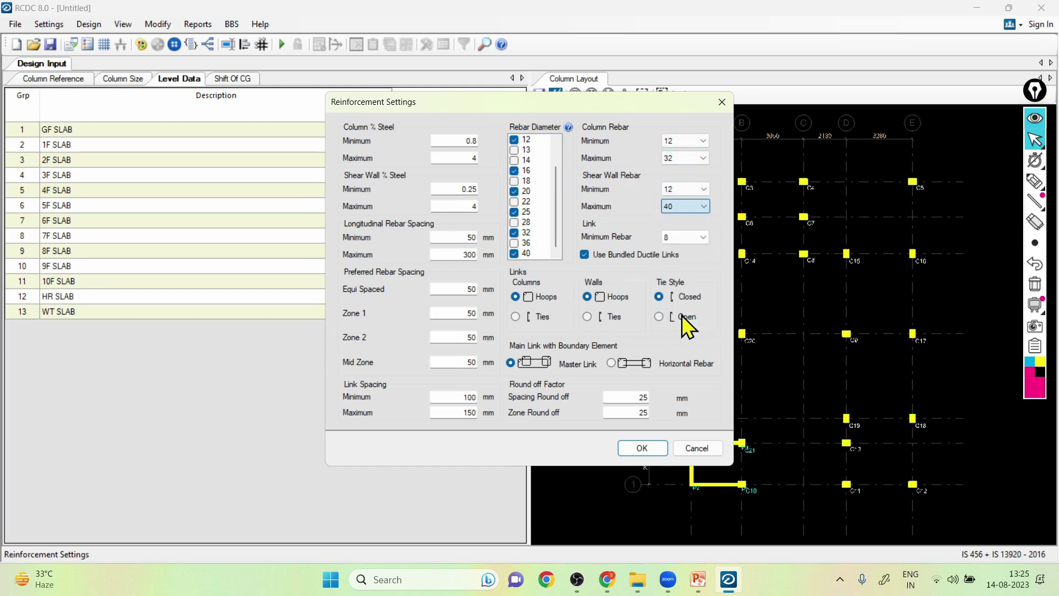
{"action": "left_click", "coordinate": [683, 241]}
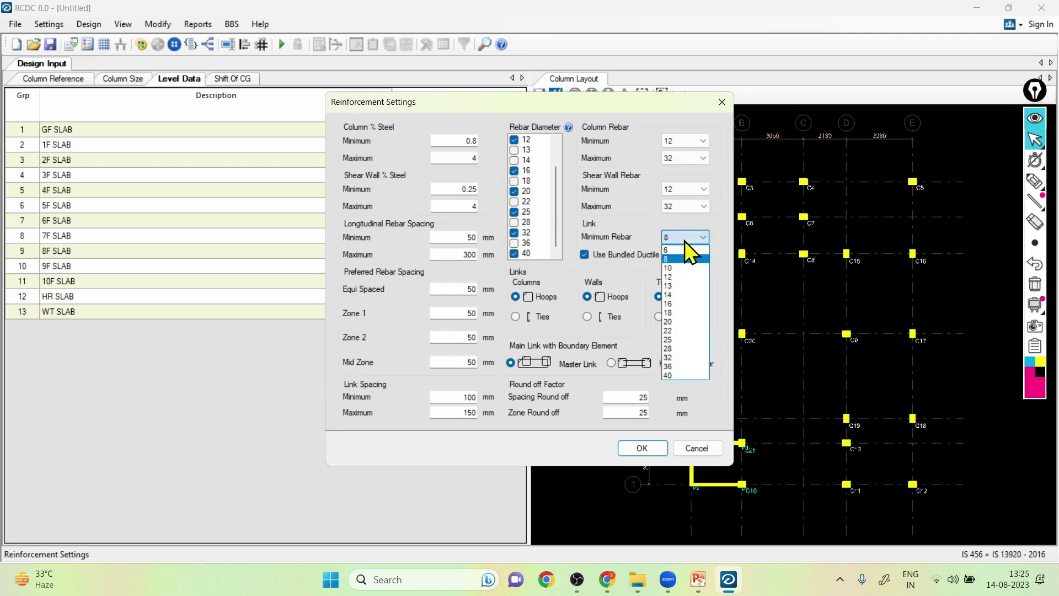
{"action": "left_click", "coordinate": [676, 268]}
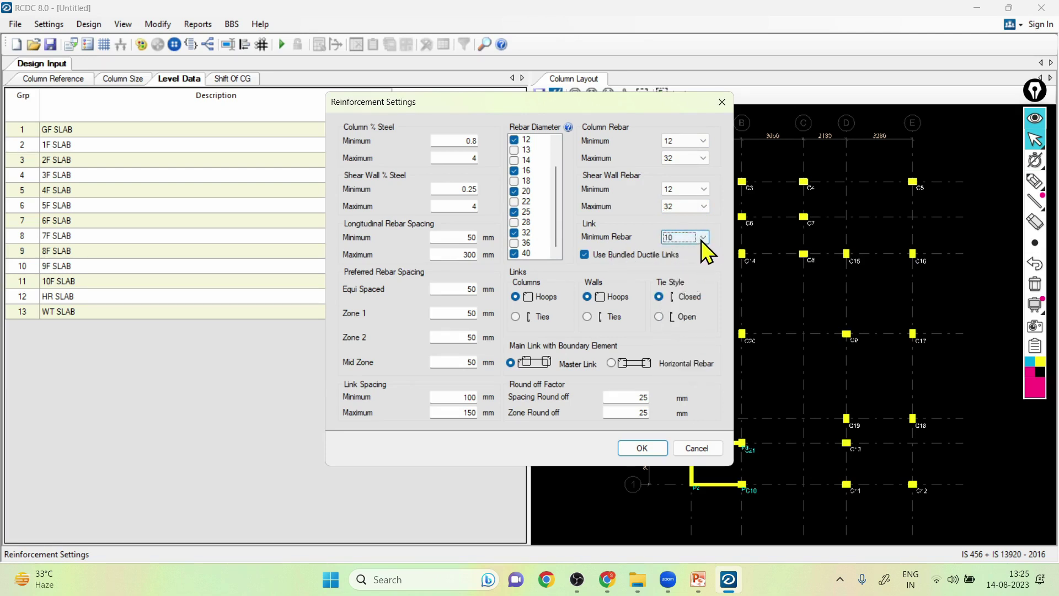
Set the minimum link rebar to 8.
{"action": "left_click", "coordinate": [702, 240]}
{"action": "left_click", "coordinate": [686, 263]}
{"action": "left_click", "coordinate": [704, 237]}
{"action": "left_click", "coordinate": [686, 263]}
{"action": "left_click", "coordinate": [697, 240]}
{"action": "left_click", "coordinate": [689, 256]}
Sketch a tilted rectangular column section with four corner bars in pink on the blank area below the level list.
{"action": "left_click", "coordinate": [1034, 180]}
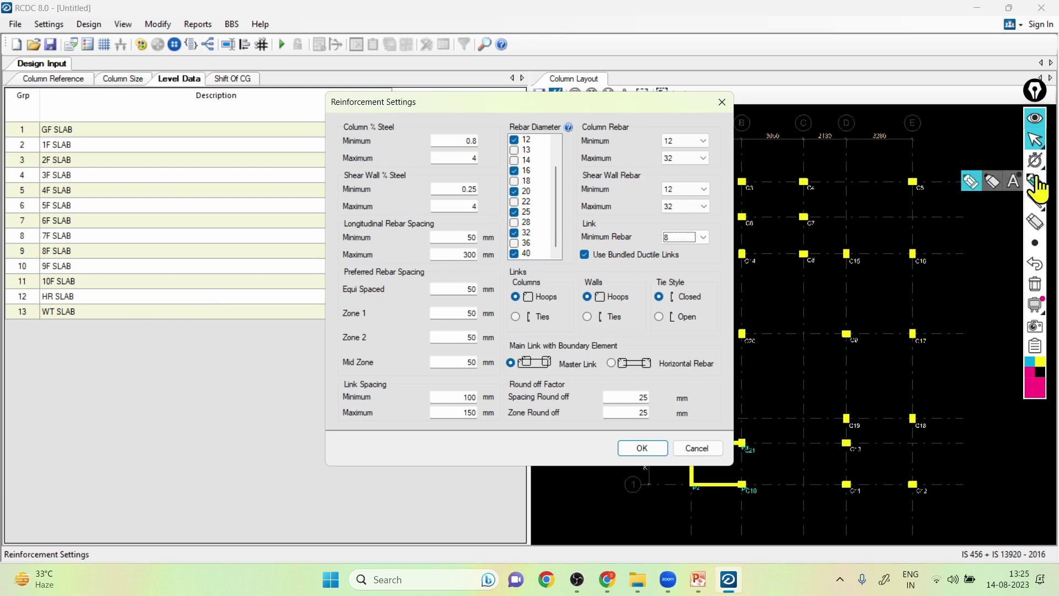
{"action": "mouse_move", "coordinate": [127, 401]}
{"action": "left_mouse_down"}
{"action": "mouse_move", "coordinate": [160, 343]}
{"action": "mouse_move", "coordinate": [130, 404]}
{"action": "mouse_move", "coordinate": [175, 341]}
{"action": "mouse_move", "coordinate": [262, 371]}
{"action": "mouse_move", "coordinate": [227, 441]}
{"action": "mouse_move", "coordinate": [159, 405]}
{"action": "mouse_move", "coordinate": [157, 386]}
{"action": "left_mouse_up"}
{"action": "left_click_drag", "start_coordinate": [177, 352], "coordinate": [180, 353]}
{"action": "mouse_move", "coordinate": [213, 407]}
{"action": "left_mouse_down"}
{"action": "mouse_move", "coordinate": [211, 416]}
{"action": "mouse_move", "coordinate": [215, 407]}
{"action": "left_mouse_up"}
{"action": "left_click_drag", "start_coordinate": [236, 375], "coordinate": [232, 375]}
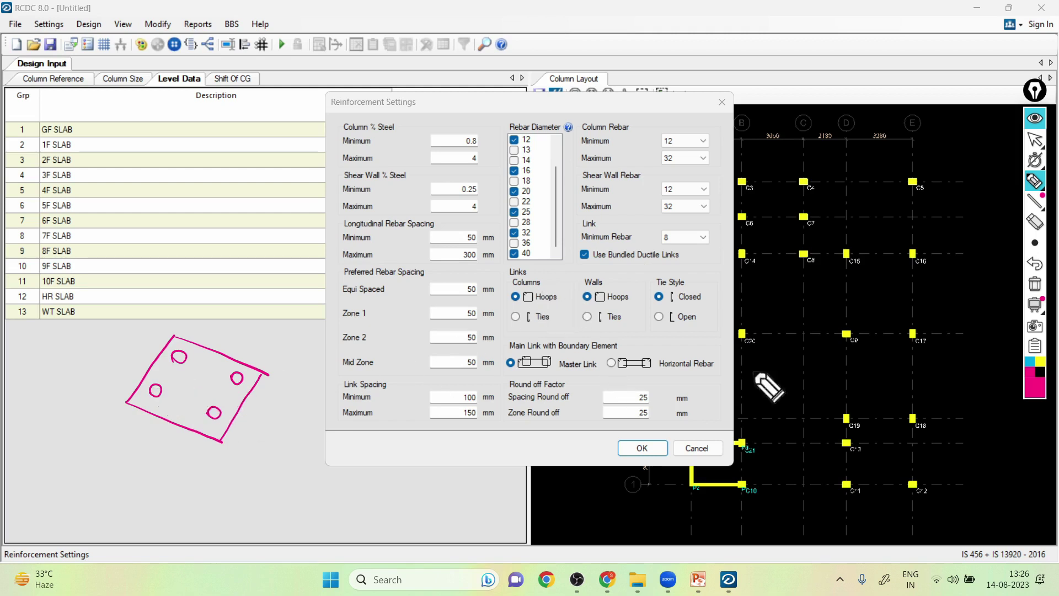
Draw a blue closed link with hooks around the sketched column's bars and annotate the hook angles as 135 and 45.
{"action": "left_click", "coordinate": [1029, 363]}
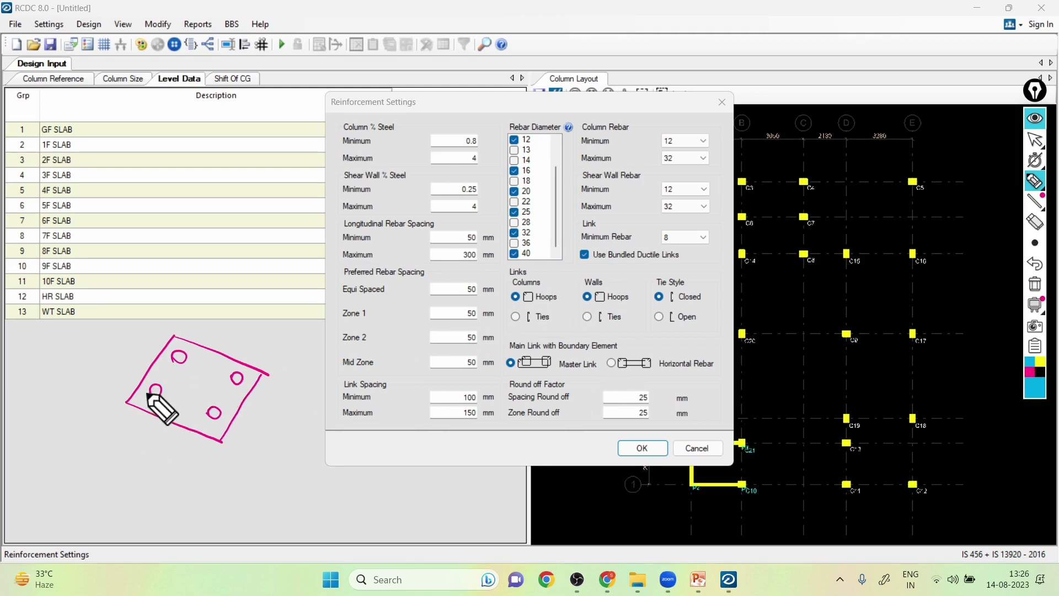
{"action": "mouse_move", "coordinate": [146, 392]}
{"action": "left_mouse_down"}
{"action": "mouse_move", "coordinate": [171, 353]}
{"action": "mouse_move", "coordinate": [237, 373]}
{"action": "mouse_move", "coordinate": [238, 396]}
{"action": "mouse_move", "coordinate": [191, 417]}
{"action": "mouse_move", "coordinate": [150, 395]}
{"action": "mouse_move", "coordinate": [166, 386]}
{"action": "left_mouse_up"}
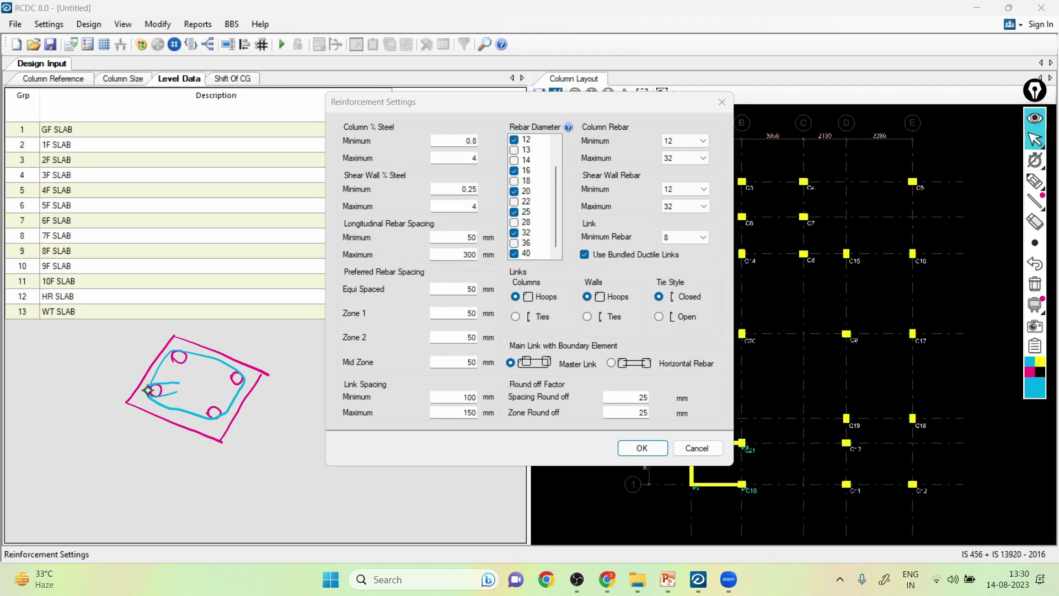
{"action": "left_click", "coordinate": [1035, 181]}
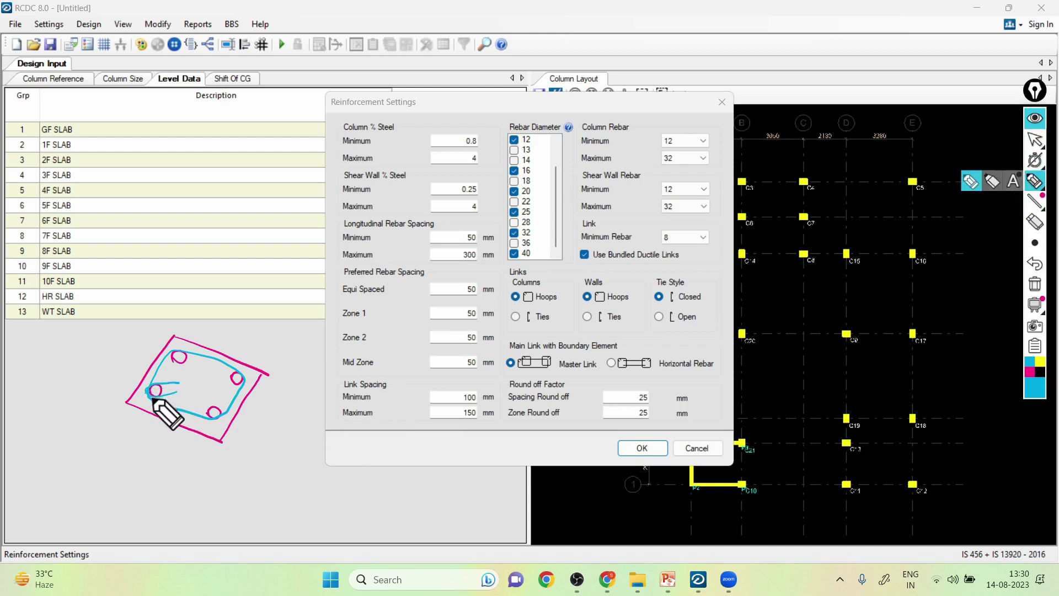
{"action": "mouse_move", "coordinate": [141, 396]}
{"action": "left_mouse_down"}
{"action": "mouse_move", "coordinate": [102, 389]}
{"action": "mouse_move", "coordinate": [135, 398]}
{"action": "mouse_move", "coordinate": [133, 379]}
{"action": "mouse_move", "coordinate": [110, 371]}
{"action": "mouse_move", "coordinate": [127, 353]}
{"action": "mouse_move", "coordinate": [158, 390]}
{"action": "left_mouse_up"}
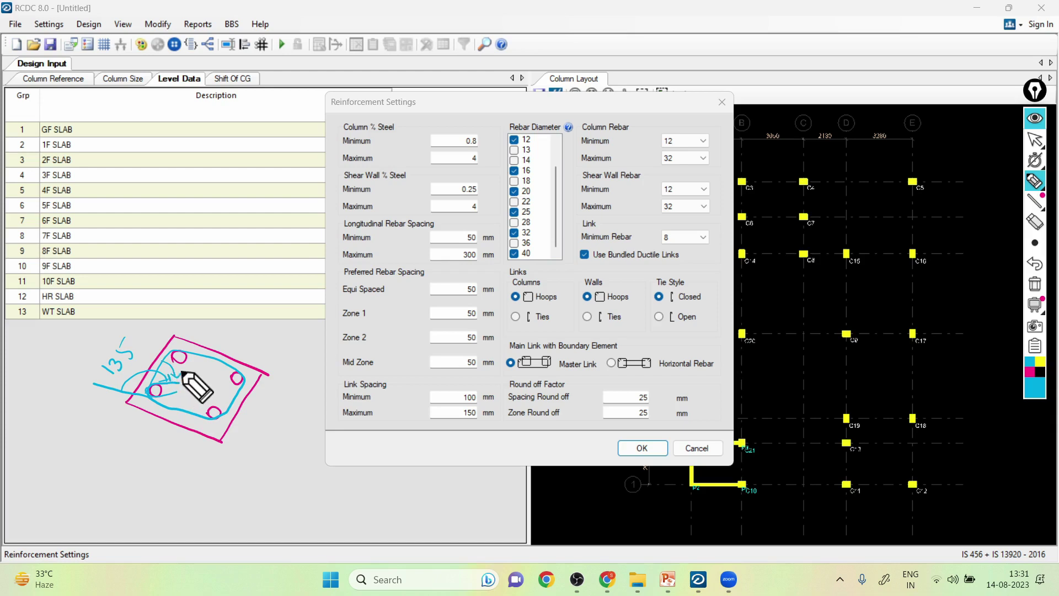
{"action": "left_click_drag", "start_coordinate": [197, 348], "coordinate": [216, 360]}
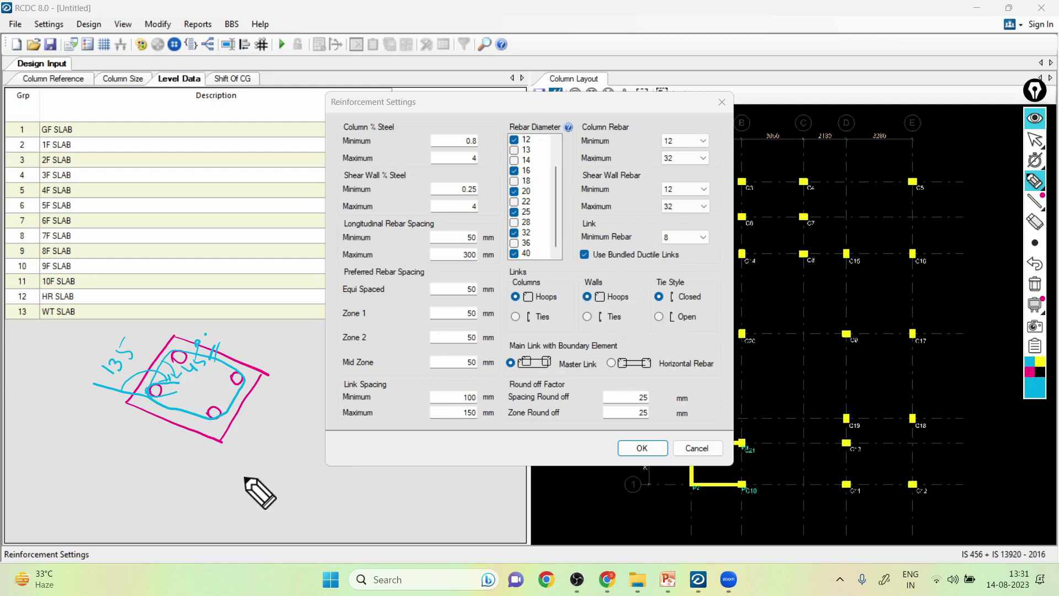
Sketch a second section with four blue bars enclosed by pink links hooked around the corners.
{"action": "left_click_drag", "start_coordinate": [242, 470], "coordinate": [241, 469]}
{"action": "left_click_drag", "start_coordinate": [302, 489], "coordinate": [301, 488]}
{"action": "left_click_drag", "start_coordinate": [320, 454], "coordinate": [319, 454]}
{"action": "left_click", "coordinate": [1029, 371]}
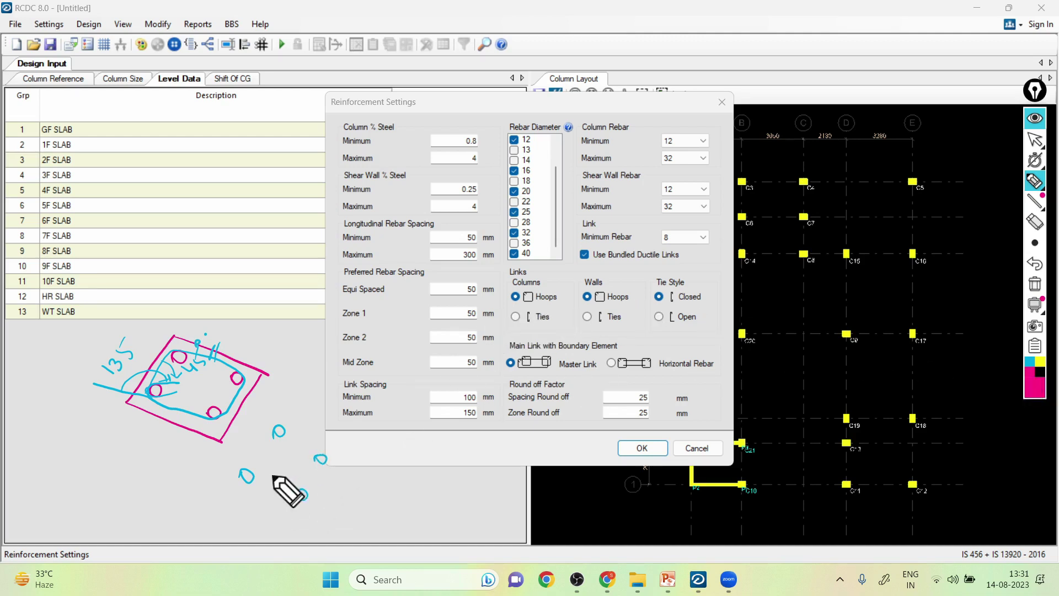
{"action": "mouse_move", "coordinate": [256, 480]}
{"action": "left_mouse_down"}
{"action": "mouse_move", "coordinate": [239, 471]}
{"action": "mouse_move", "coordinate": [284, 423]}
{"action": "mouse_move", "coordinate": [276, 441]}
{"action": "mouse_move", "coordinate": [318, 447]}
{"action": "mouse_move", "coordinate": [326, 463]}
{"action": "mouse_move", "coordinate": [314, 464]}
{"action": "mouse_move", "coordinate": [334, 488]}
{"action": "mouse_move", "coordinate": [298, 501]}
{"action": "left_mouse_up"}
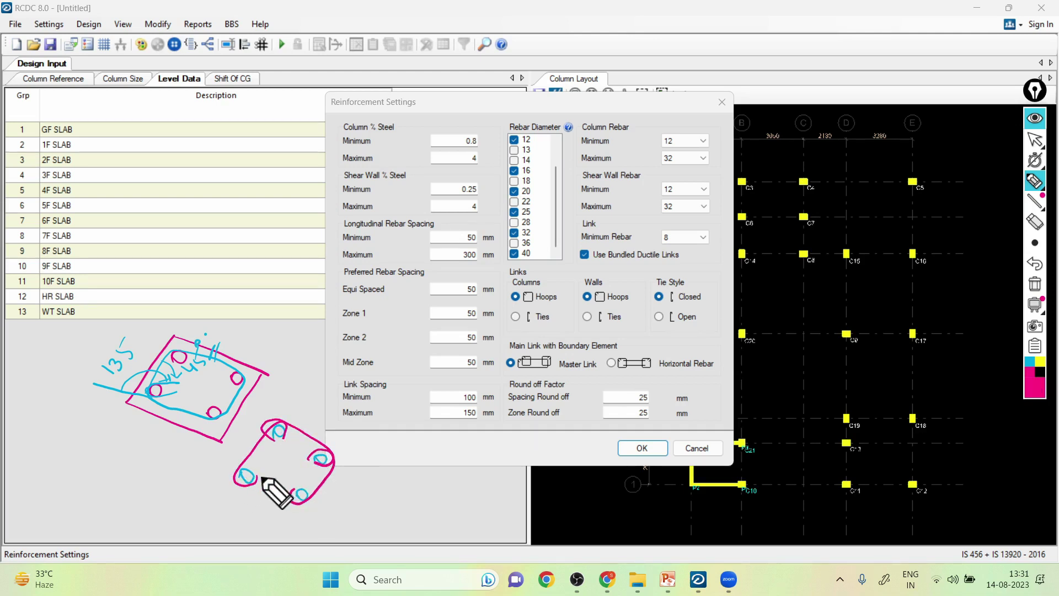
{"action": "mouse_move", "coordinate": [246, 463]}
{"action": "left_mouse_down"}
{"action": "mouse_move", "coordinate": [260, 489]}
{"action": "mouse_move", "coordinate": [298, 505]}
{"action": "mouse_move", "coordinate": [322, 455]}
{"action": "left_mouse_up"}
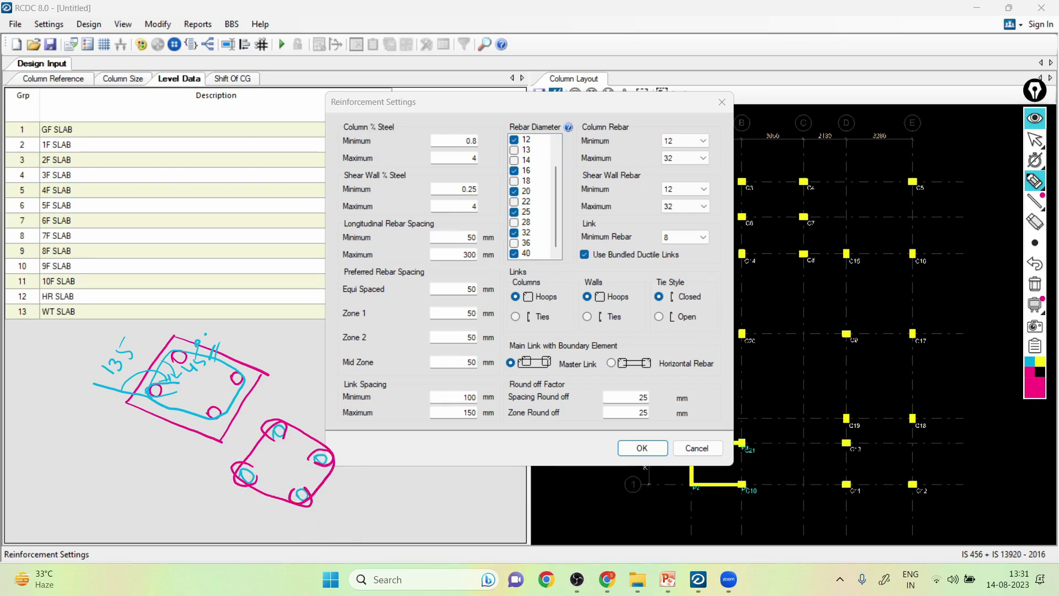
Mark the Hoops and Ties link choices for columns and walls with the pen, also ticking both sketched sections.
{"action": "left_click_drag", "start_coordinate": [501, 325], "coordinate": [518, 309]}
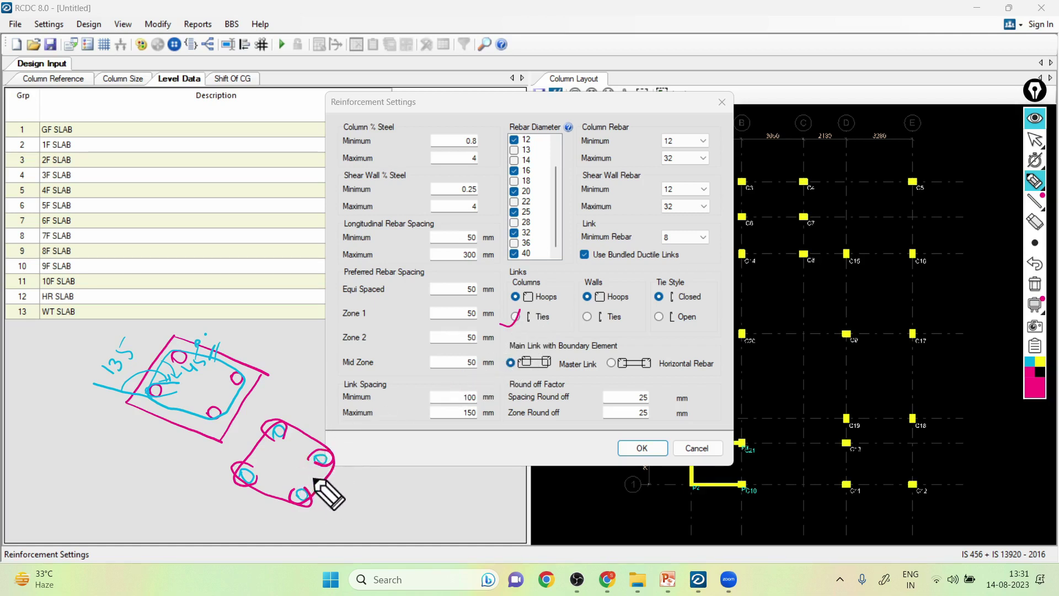
{"action": "left_click_drag", "start_coordinate": [303, 412], "coordinate": [307, 442]}
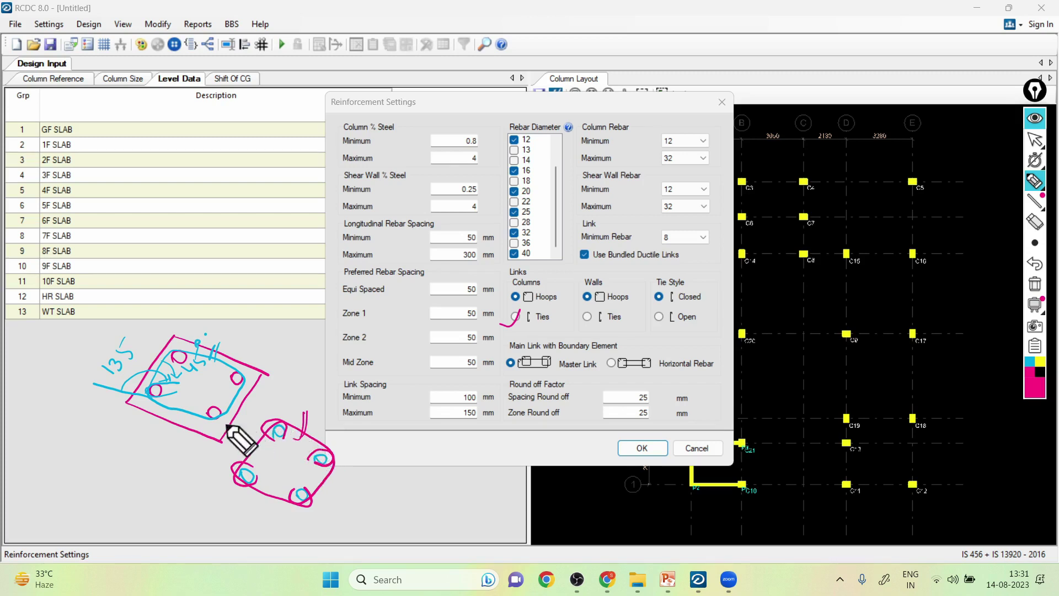
{"action": "mouse_move", "coordinate": [169, 434]}
{"action": "left_mouse_down"}
{"action": "mouse_move", "coordinate": [184, 413]}
{"action": "mouse_move", "coordinate": [186, 433]}
{"action": "left_mouse_up"}
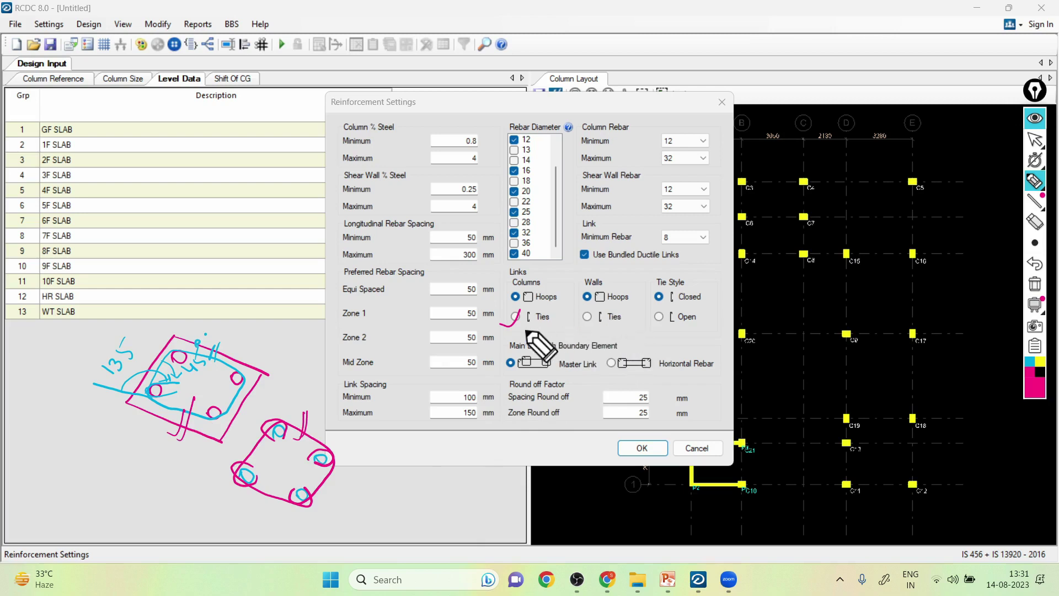
{"action": "left_click_drag", "start_coordinate": [501, 296], "coordinate": [534, 276]}
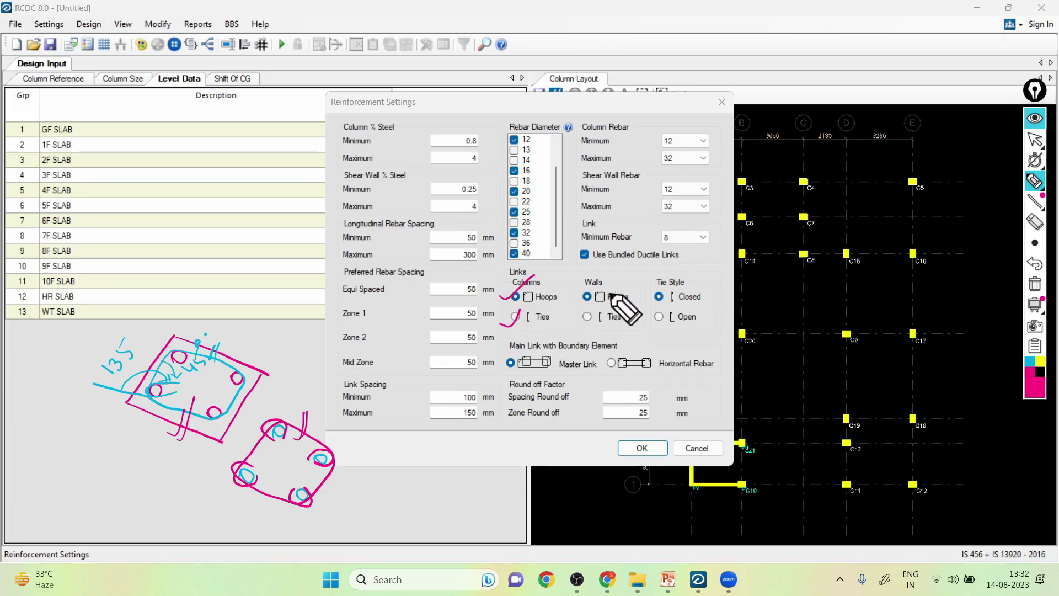
{"action": "left_click_drag", "start_coordinate": [575, 289], "coordinate": [604, 269]}
{"action": "mouse_move", "coordinate": [593, 310]}
{"action": "left_mouse_down"}
{"action": "mouse_move", "coordinate": [580, 315]}
{"action": "mouse_move", "coordinate": [621, 329]}
{"action": "mouse_move", "coordinate": [612, 307]}
{"action": "mouse_move", "coordinate": [587, 319]}
{"action": "left_mouse_up"}
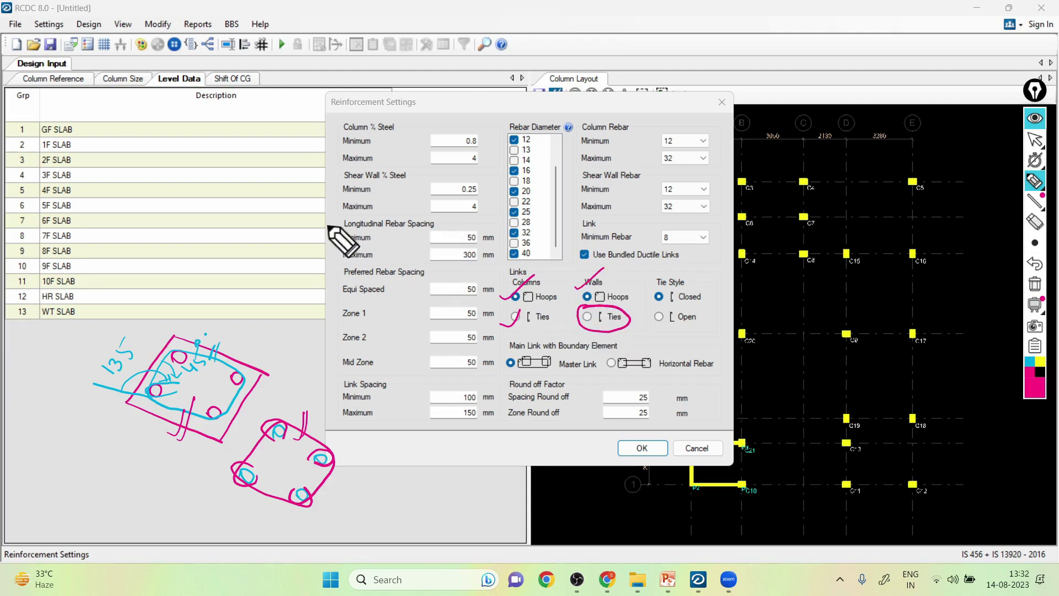
Sketch a long wall section with paired bars along both faces and ties joining three of the pairs.
{"action": "left_click_drag", "start_coordinate": [212, 232], "coordinate": [306, 130]}
{"action": "left_click_drag", "start_coordinate": [253, 249], "coordinate": [338, 158]}
{"action": "left_click_drag", "start_coordinate": [246, 199], "coordinate": [297, 145]}
{"action": "left_click_drag", "start_coordinate": [267, 215], "coordinate": [264, 216]}
{"action": "mouse_move", "coordinate": [315, 164]}
{"action": "left_mouse_down"}
{"action": "mouse_move", "coordinate": [289, 186]}
{"action": "mouse_move", "coordinate": [238, 199]}
{"action": "mouse_move", "coordinate": [267, 235]}
{"action": "mouse_move", "coordinate": [284, 230]}
{"action": "mouse_move", "coordinate": [270, 212]}
{"action": "left_mouse_up"}
{"action": "left_click_drag", "start_coordinate": [269, 165], "coordinate": [291, 188]}
{"action": "mouse_move", "coordinate": [299, 141]}
{"action": "left_mouse_down"}
{"action": "mouse_move", "coordinate": [296, 154]}
{"action": "mouse_move", "coordinate": [322, 165]}
{"action": "left_mouse_up"}
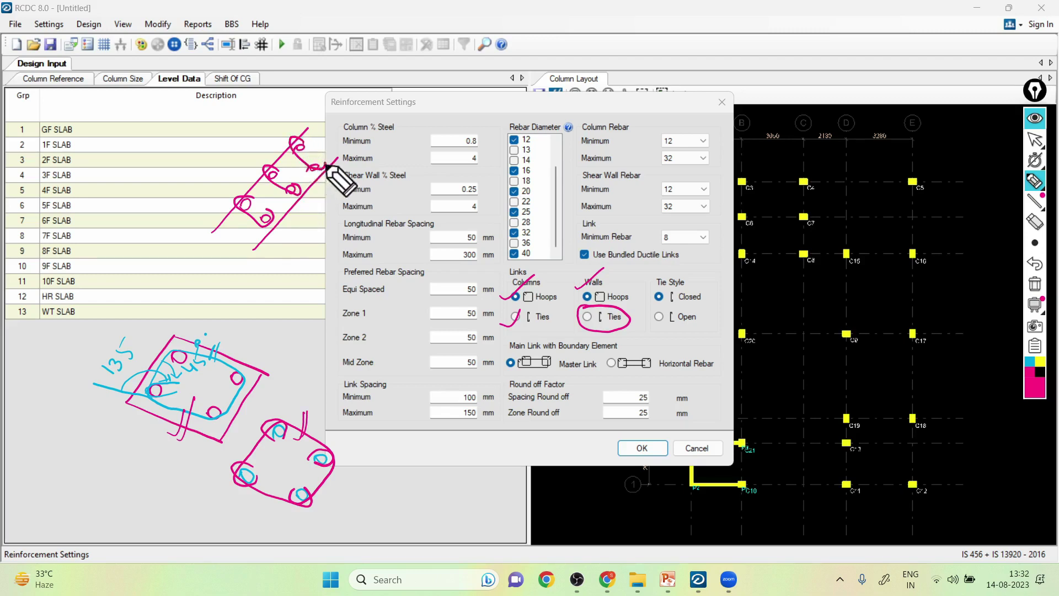
{"action": "left_click_drag", "start_coordinate": [223, 234], "coordinate": [226, 232]}
{"action": "left_click_drag", "start_coordinate": [243, 245], "coordinate": [249, 248]}
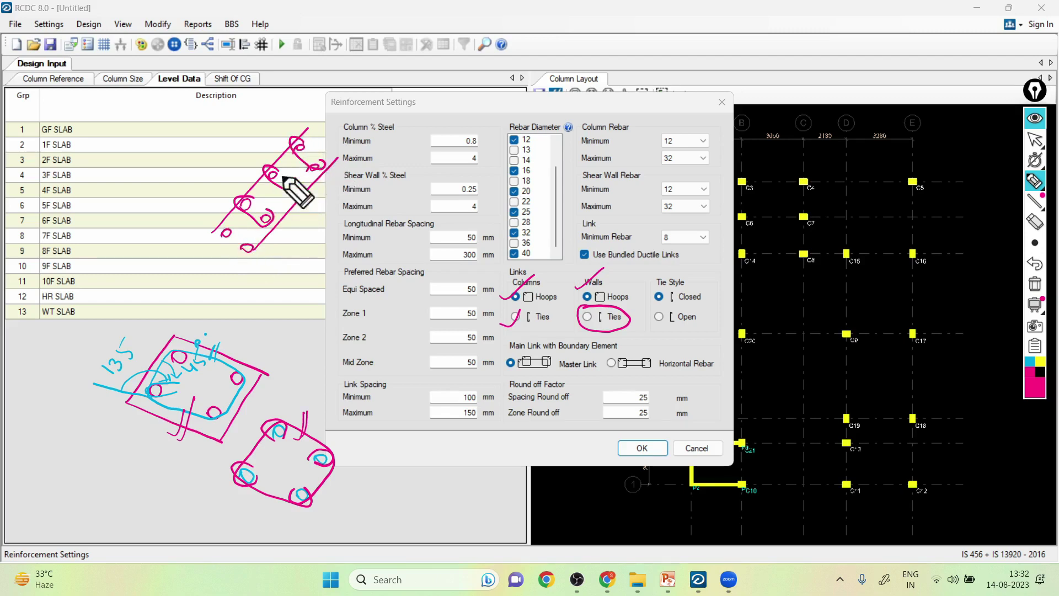
{"action": "left_click_drag", "start_coordinate": [314, 131], "coordinate": [311, 140]}
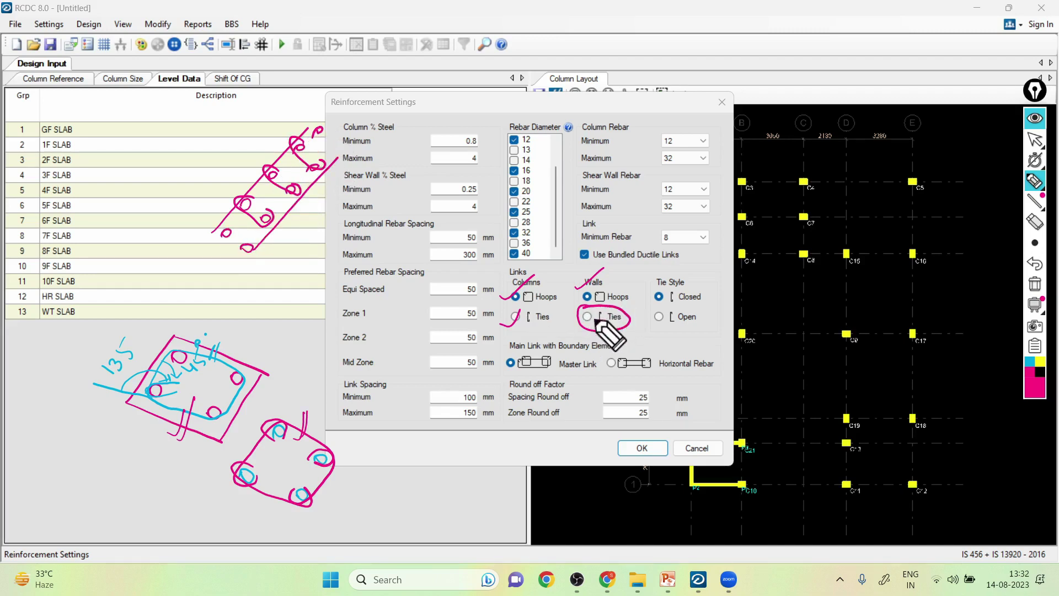
Mark the wall Ties and Closed tie style, cross out Open, and sketch a four-bar section with a closed link.
{"action": "mouse_move", "coordinate": [568, 329]}
{"action": "left_mouse_down"}
{"action": "mouse_move", "coordinate": [675, 279]}
{"action": "mouse_move", "coordinate": [703, 322]}
{"action": "mouse_move", "coordinate": [663, 338]}
{"action": "mouse_move", "coordinate": [658, 305]}
{"action": "left_mouse_up"}
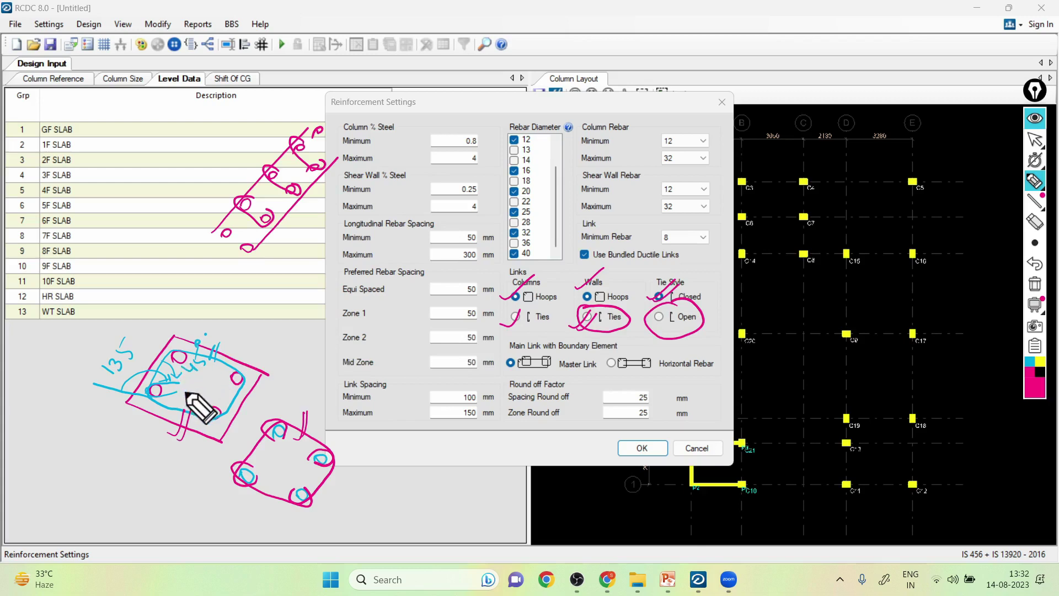
{"action": "left_click_drag", "start_coordinate": [133, 198], "coordinate": [135, 191]}
{"action": "left_click_drag", "start_coordinate": [175, 158], "coordinate": [169, 167]}
{"action": "mouse_move", "coordinate": [173, 209]}
{"action": "left_mouse_down"}
{"action": "mouse_move", "coordinate": [187, 190]}
{"action": "mouse_move", "coordinate": [173, 154]}
{"action": "mouse_move", "coordinate": [201, 182]}
{"action": "mouse_move", "coordinate": [167, 218]}
{"action": "mouse_move", "coordinate": [142, 202]}
{"action": "left_mouse_up"}
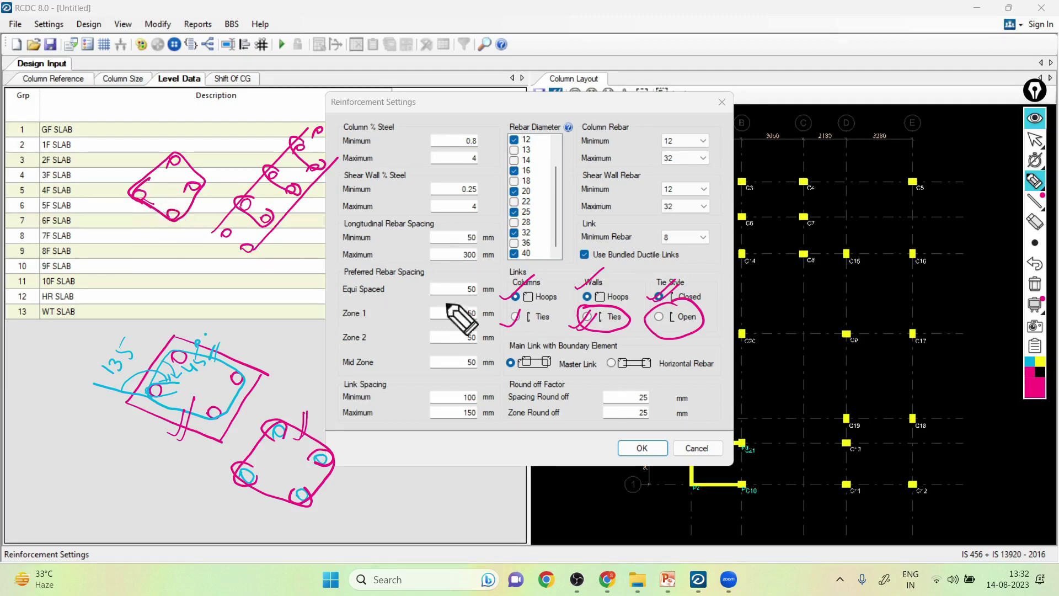
{"action": "left_click_drag", "start_coordinate": [672, 313], "coordinate": [687, 331]}
{"action": "left_click_drag", "start_coordinate": [686, 314], "coordinate": [670, 330]}
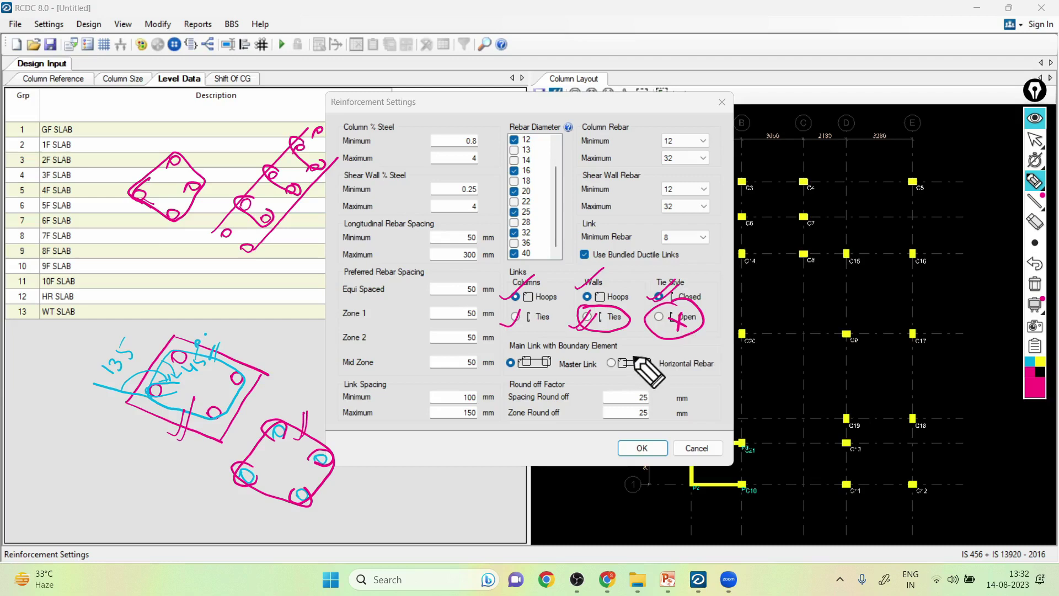
Clear the pen markings and set the wall links to Ties.
{"action": "left_click", "coordinate": [1034, 283]}
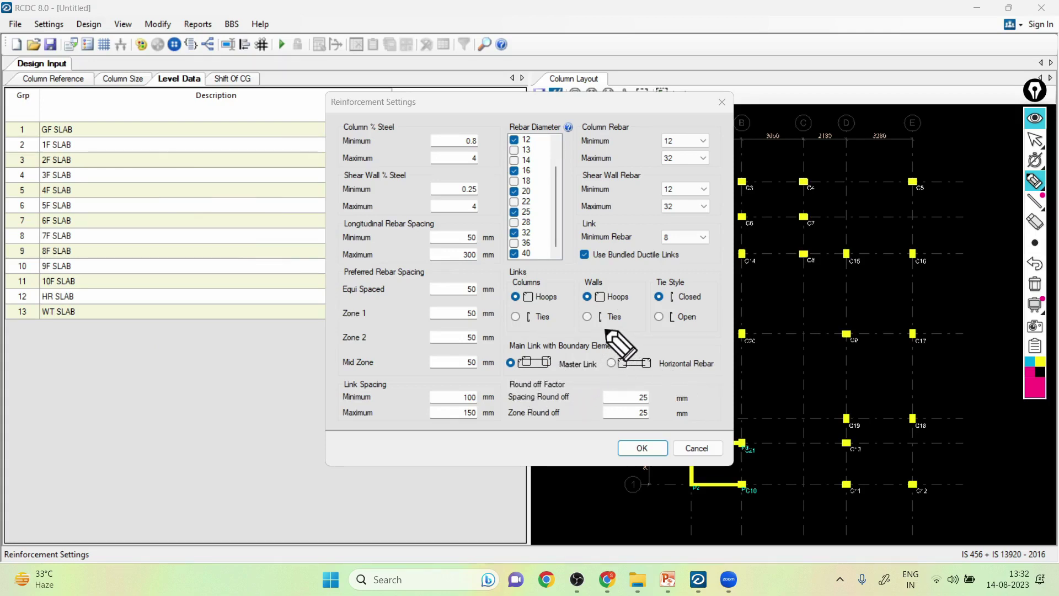
{"action": "left_click", "coordinate": [1034, 139]}
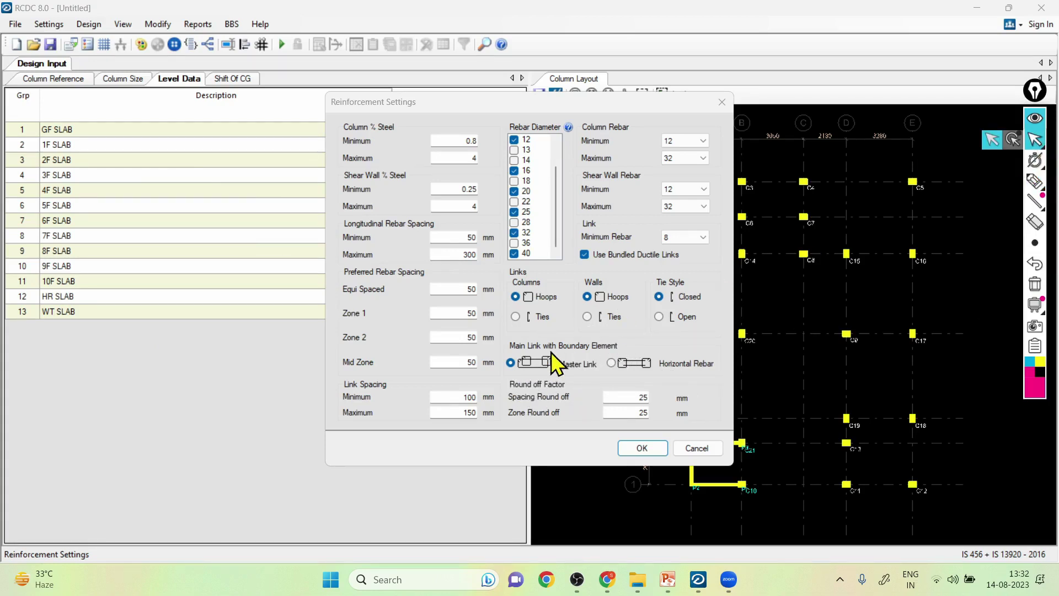
{"action": "left_click", "coordinate": [591, 321]}
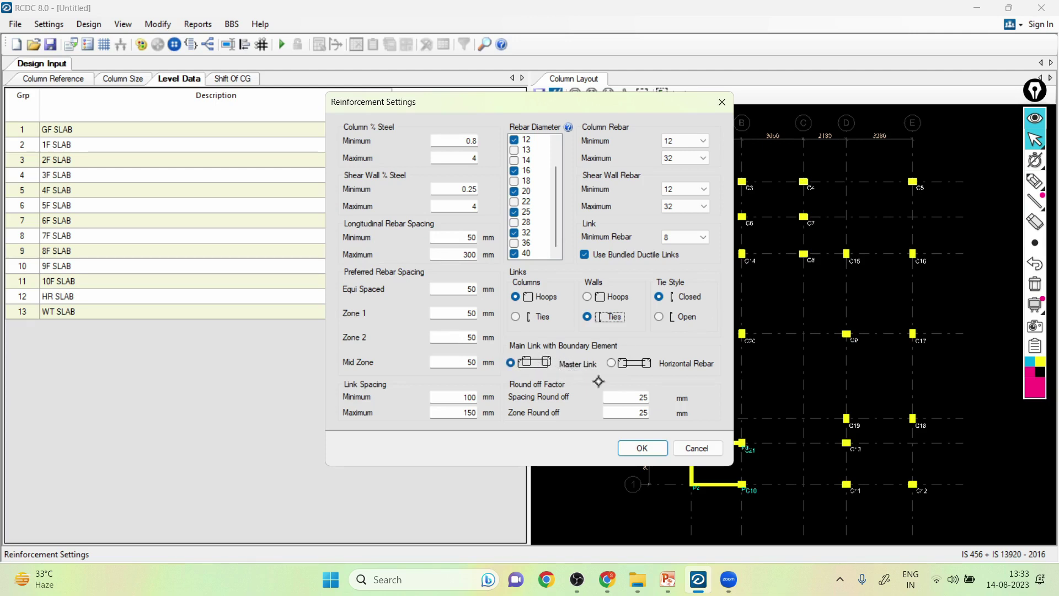
Sketch two adjacent open outlines with a narrow strip between them and add a handwritten note beside the strip.
{"action": "left_click", "coordinate": [1035, 286]}
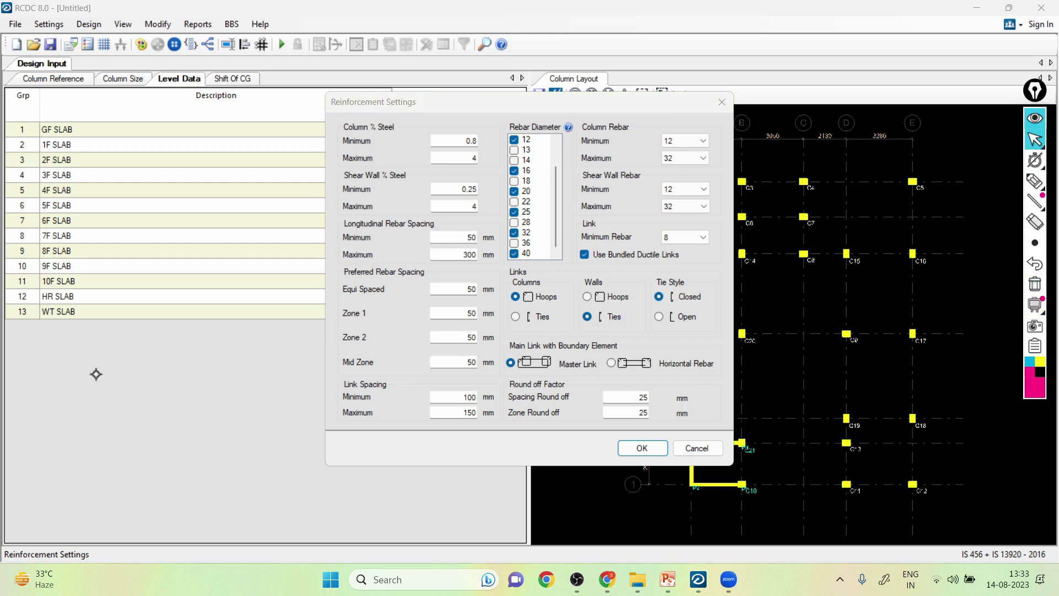
{"action": "left_click", "coordinate": [1039, 181]}
{"action": "mouse_move", "coordinate": [60, 393]}
{"action": "left_mouse_down"}
{"action": "mouse_move", "coordinate": [85, 410]}
{"action": "mouse_move", "coordinate": [157, 391]}
{"action": "mouse_move", "coordinate": [179, 402]}
{"action": "left_mouse_up"}
{"action": "mouse_move", "coordinate": [105, 338]}
{"action": "left_mouse_down"}
{"action": "mouse_move", "coordinate": [190, 393]}
{"action": "mouse_move", "coordinate": [209, 323]}
{"action": "mouse_move", "coordinate": [238, 346]}
{"action": "left_mouse_up"}
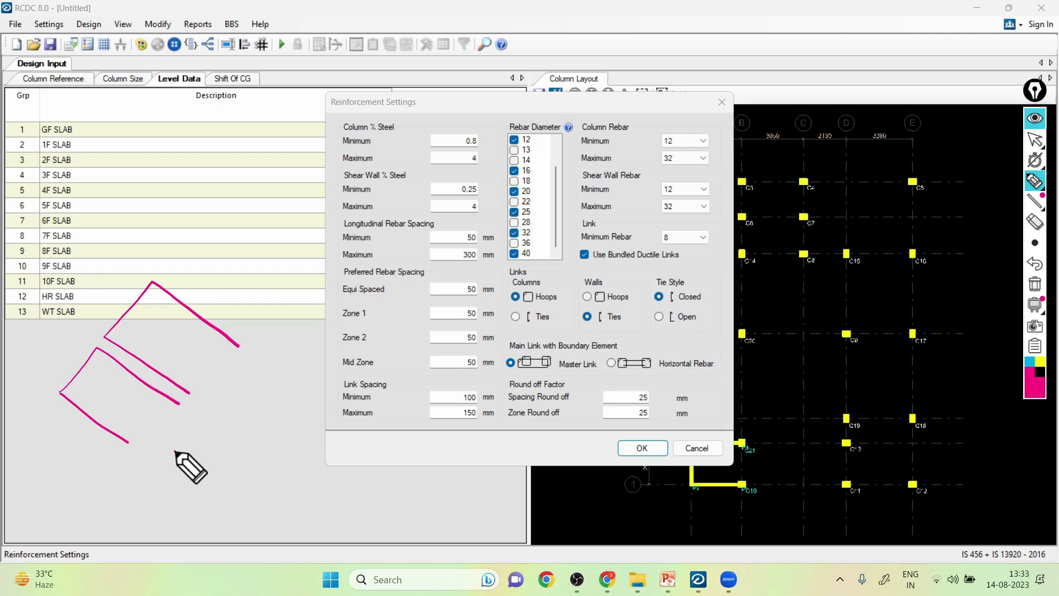
{"action": "left_click_drag", "start_coordinate": [181, 452], "coordinate": [229, 408]}
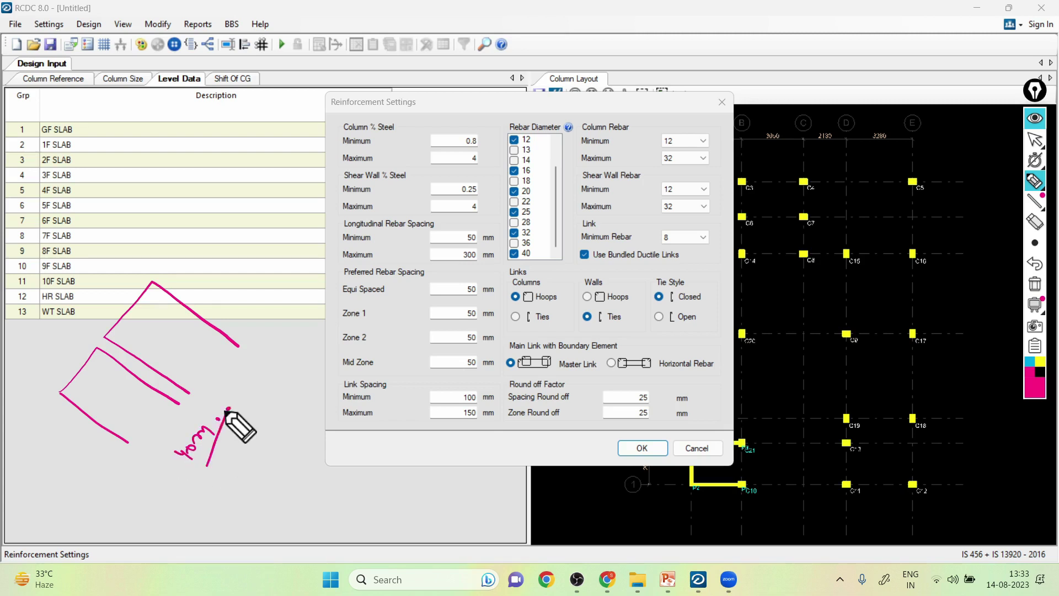
Label the strip's end with an arrow and note, divide the strip with cross lines, and outline its end segment.
{"action": "left_click_drag", "start_coordinate": [77, 317], "coordinate": [96, 341]}
{"action": "left_click_drag", "start_coordinate": [82, 304], "coordinate": [113, 278]}
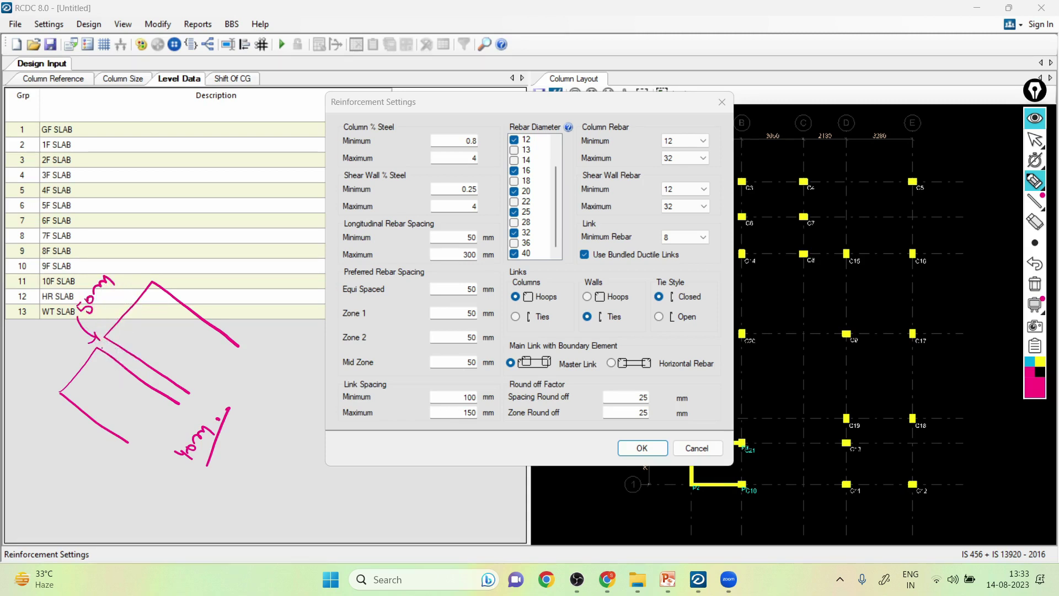
{"action": "mouse_move", "coordinate": [105, 339]}
{"action": "left_mouse_down"}
{"action": "mouse_move", "coordinate": [179, 403]}
{"action": "mouse_move", "coordinate": [156, 388]}
{"action": "mouse_move", "coordinate": [171, 393]}
{"action": "left_mouse_up"}
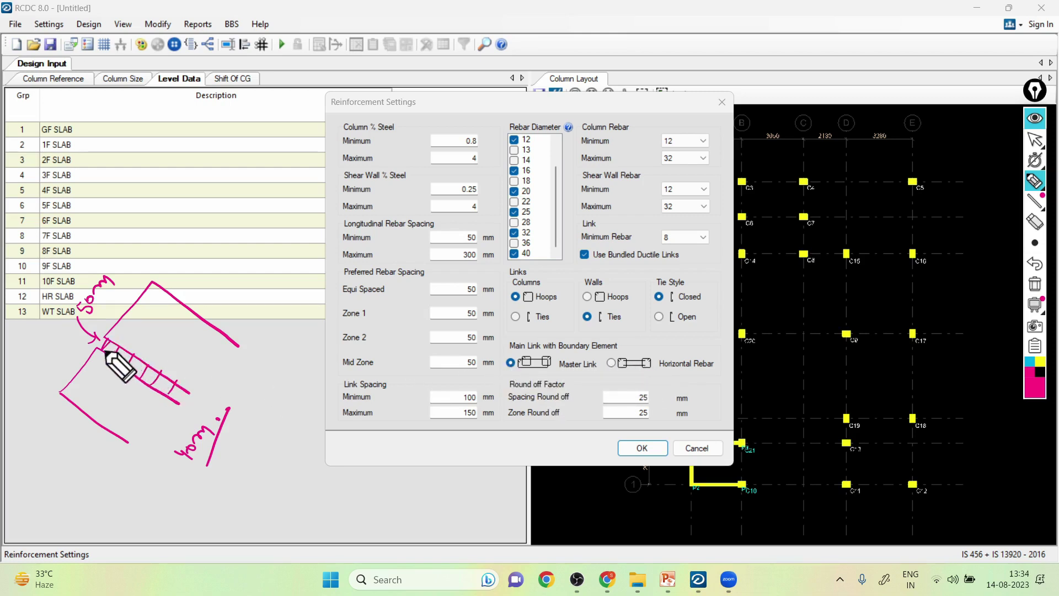
{"action": "mouse_move", "coordinate": [106, 348]}
{"action": "left_mouse_down"}
{"action": "mouse_move", "coordinate": [114, 355]}
{"action": "mouse_move", "coordinate": [123, 340]}
{"action": "mouse_move", "coordinate": [107, 351]}
{"action": "left_mouse_up"}
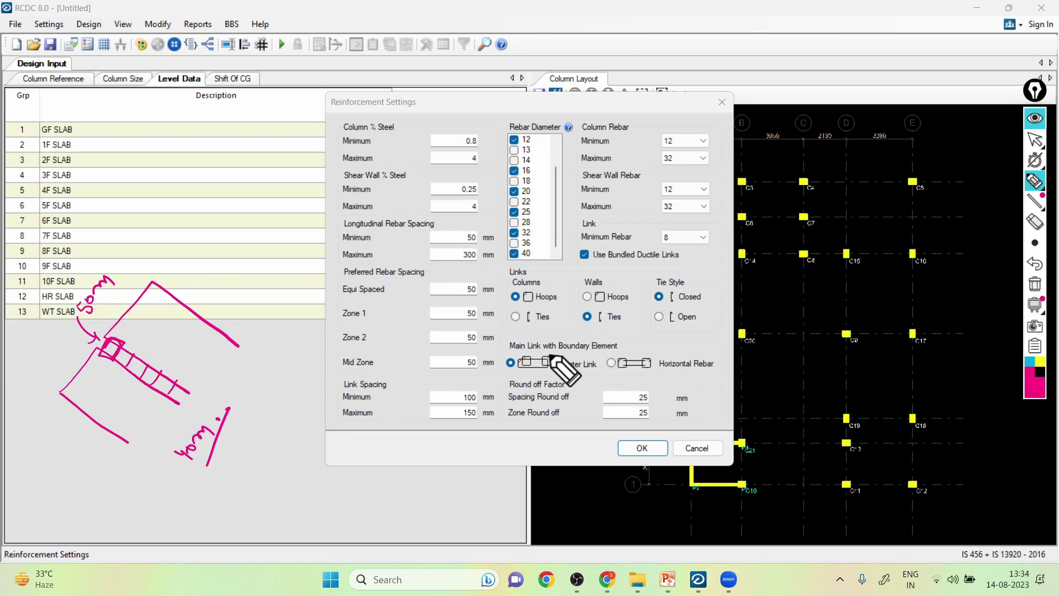
Tick the boundary element heading and Master Link with the pen, and sketch a wall with two four-bar links enclosed by a master link.
{"action": "left_click_drag", "start_coordinate": [597, 352], "coordinate": [630, 331]}
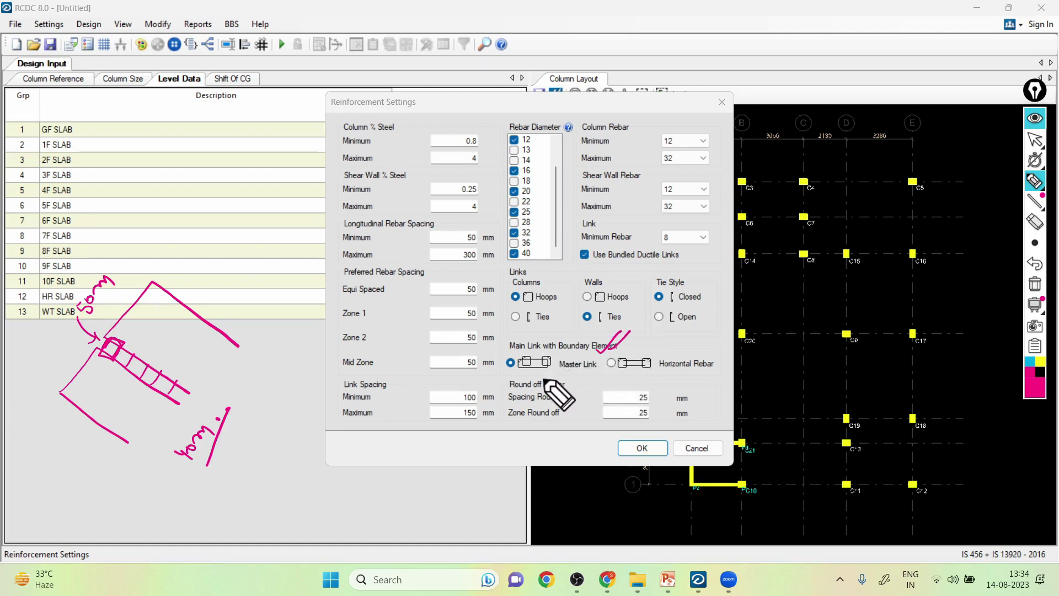
{"action": "left_click_drag", "start_coordinate": [503, 365], "coordinate": [544, 348]}
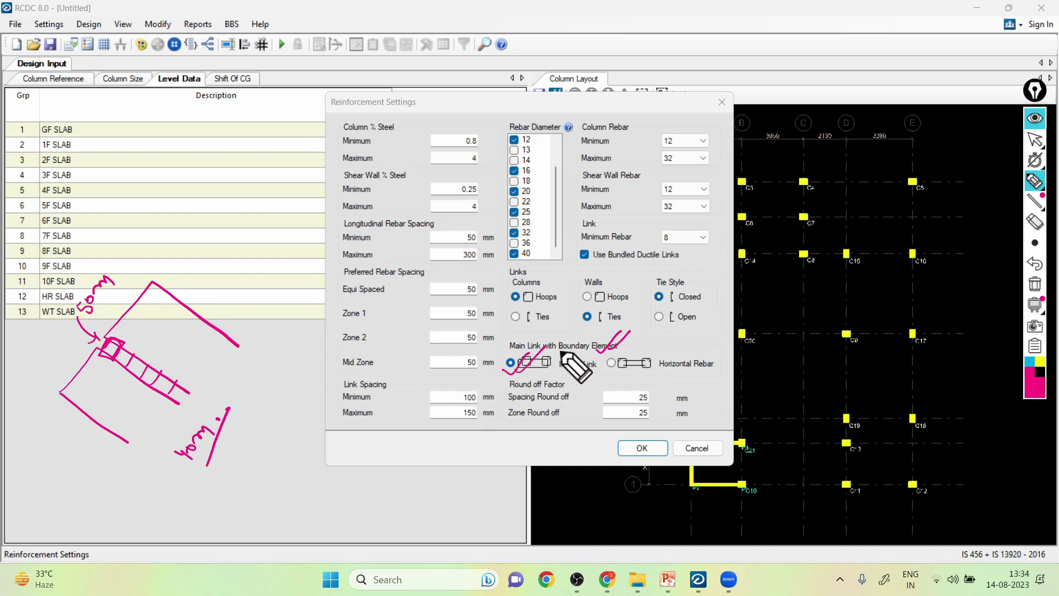
{"action": "mouse_move", "coordinate": [268, 119]}
{"action": "left_mouse_down"}
{"action": "mouse_move", "coordinate": [183, 222]}
{"action": "mouse_move", "coordinate": [300, 146]}
{"action": "mouse_move", "coordinate": [283, 127]}
{"action": "mouse_move", "coordinate": [314, 149]}
{"action": "left_mouse_up"}
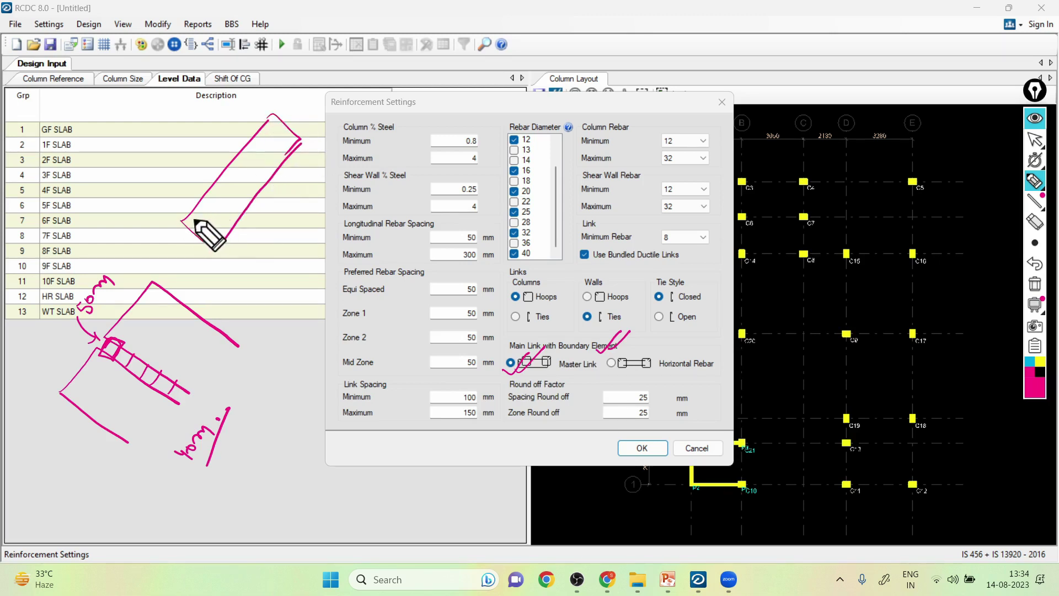
{"action": "left_click_drag", "start_coordinate": [202, 214], "coordinate": [221, 203]}
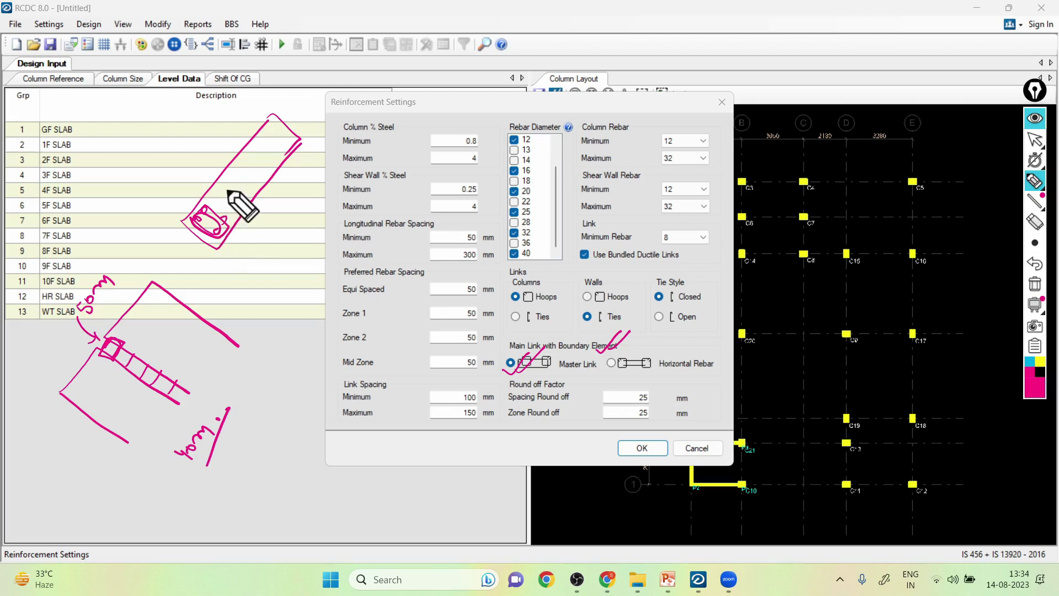
{"action": "mouse_move", "coordinate": [217, 194]}
{"action": "left_mouse_down"}
{"action": "mouse_move", "coordinate": [227, 182]}
{"action": "mouse_move", "coordinate": [239, 204]}
{"action": "mouse_move", "coordinate": [257, 193]}
{"action": "mouse_move", "coordinate": [216, 190]}
{"action": "left_mouse_up"}
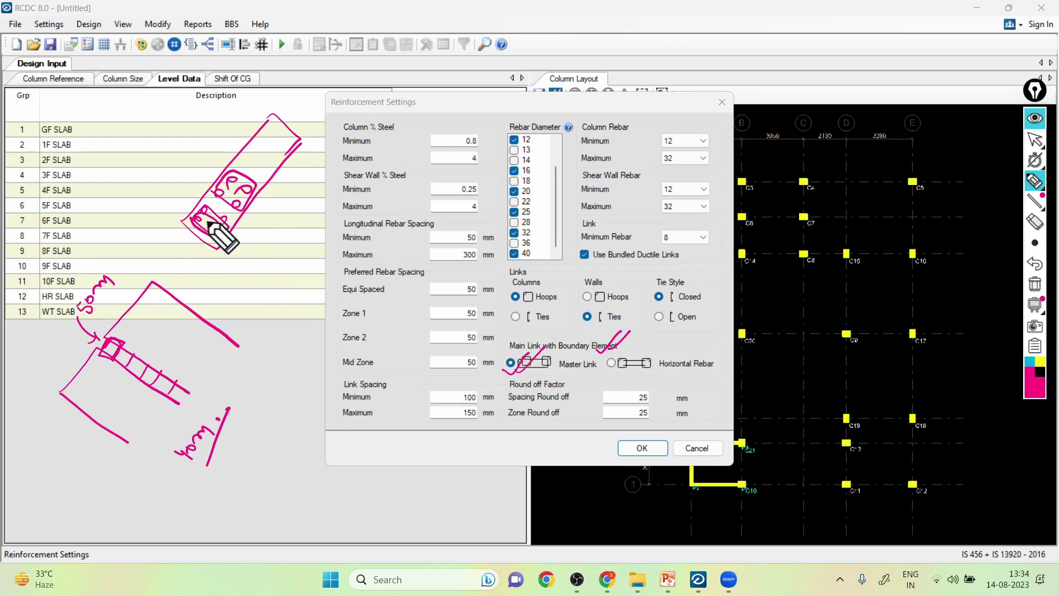
{"action": "mouse_move", "coordinate": [260, 181]}
{"action": "left_mouse_down"}
{"action": "mouse_move", "coordinate": [223, 229]}
{"action": "mouse_move", "coordinate": [186, 225]}
{"action": "left_mouse_up"}
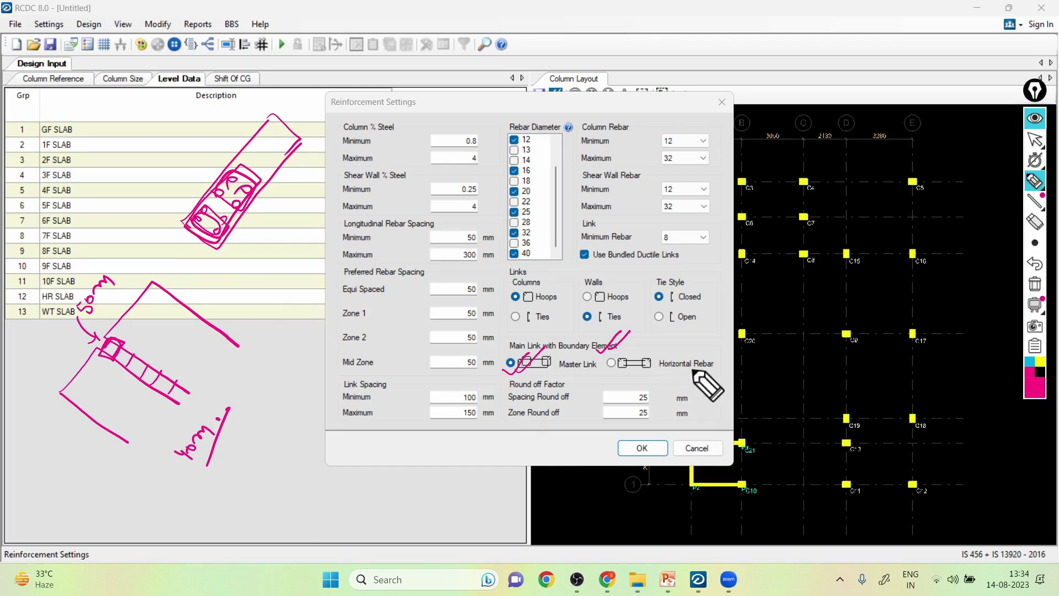
Clear the pen markings and accept the reinforcement settings.
{"action": "left_click", "coordinate": [1035, 284]}
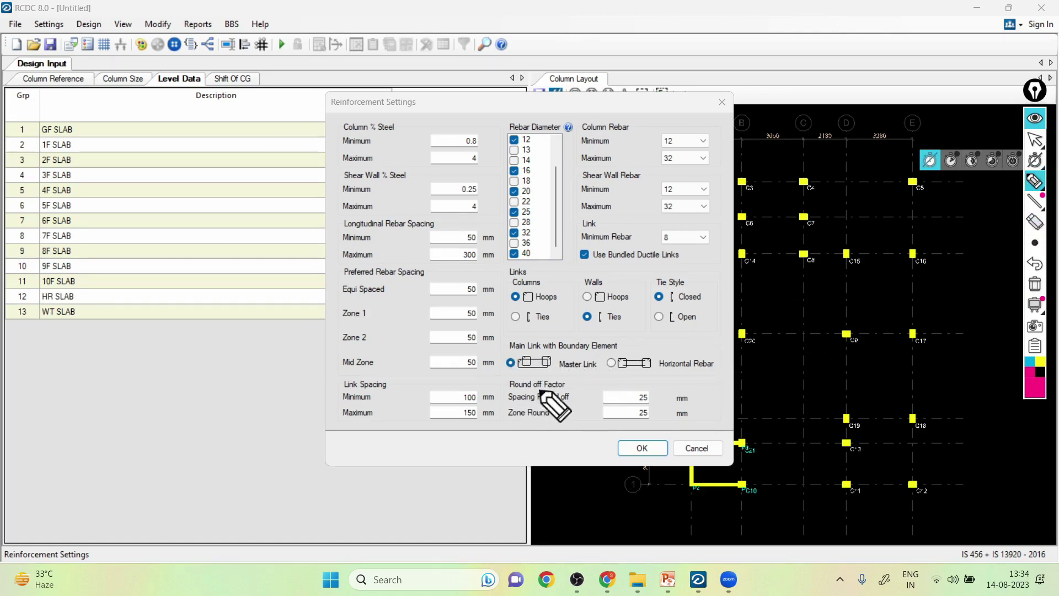
{"action": "left_click", "coordinate": [1034, 140]}
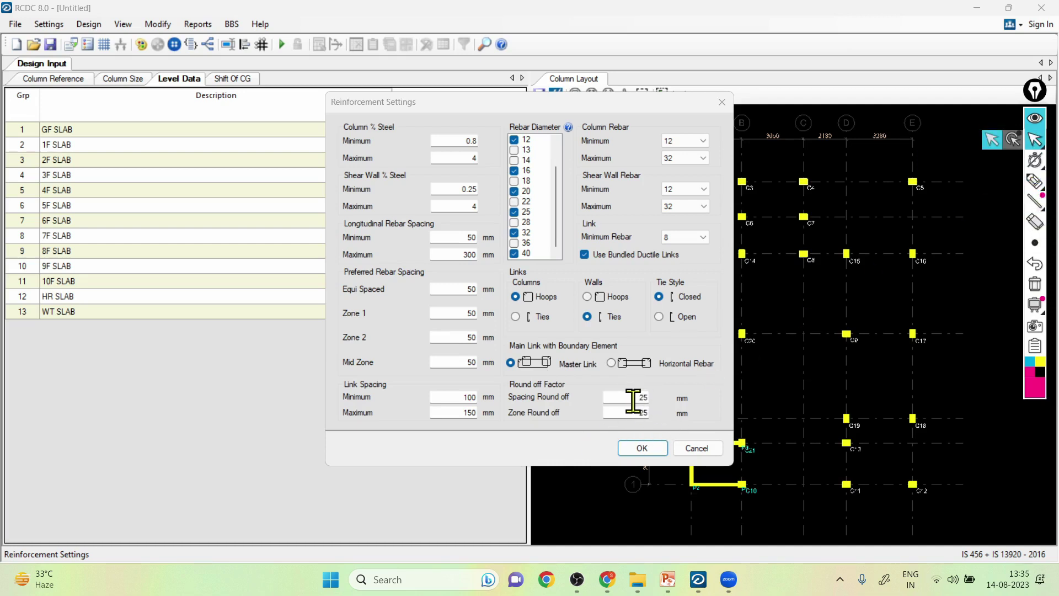
{"action": "left_click", "coordinate": [640, 448]}
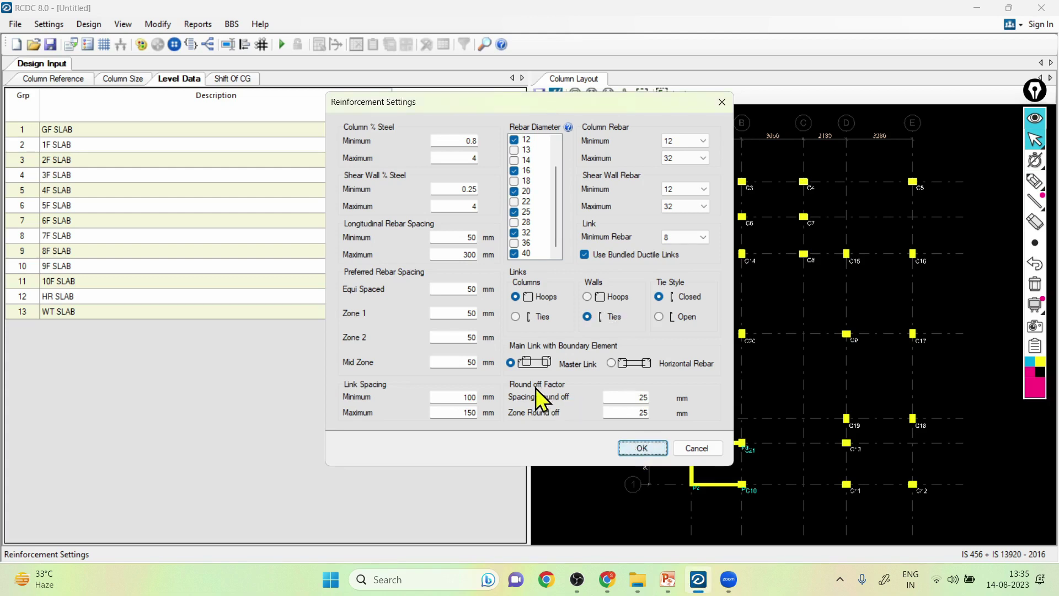
Review the zone lengths and rebar numbers and spacings for each edge length in the zone and bar settings.
{"action": "left_click", "coordinate": [55, 27]}
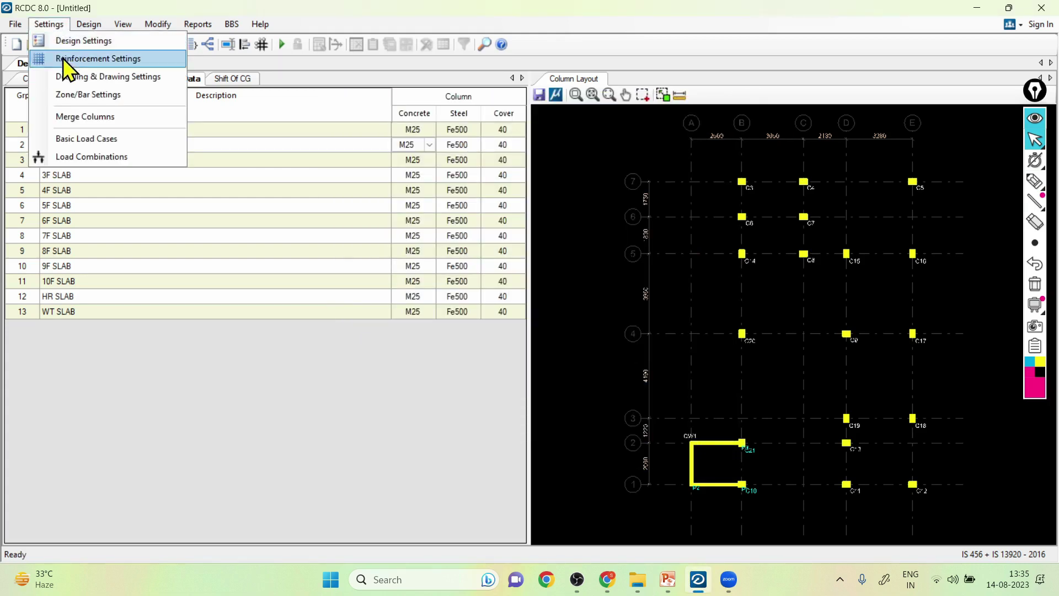
{"action": "left_click", "coordinate": [79, 95]}
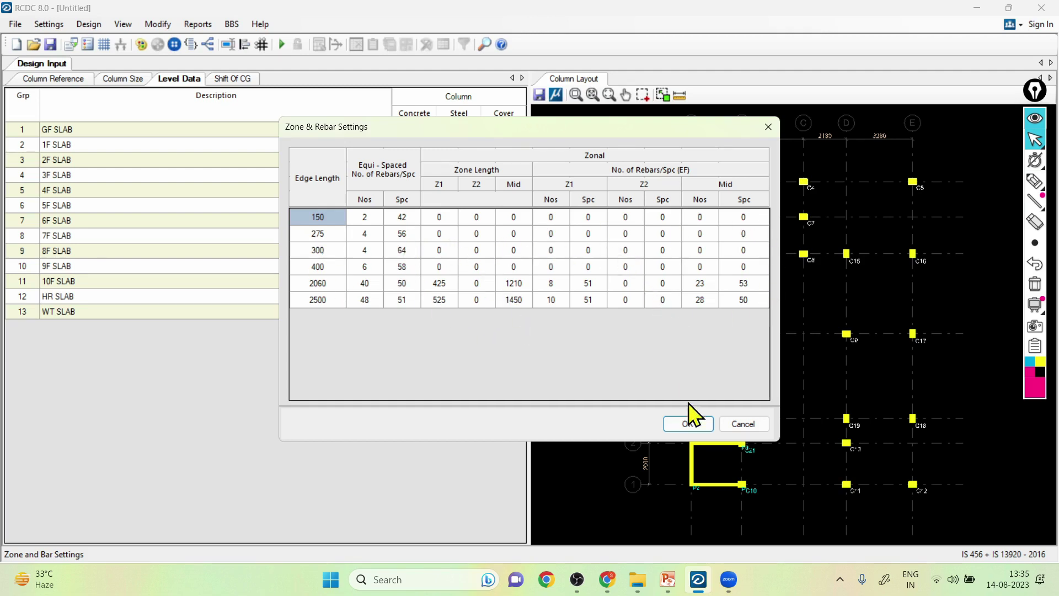
{"action": "left_click", "coordinate": [696, 423]}
{"action": "left_click", "coordinate": [48, 23]}
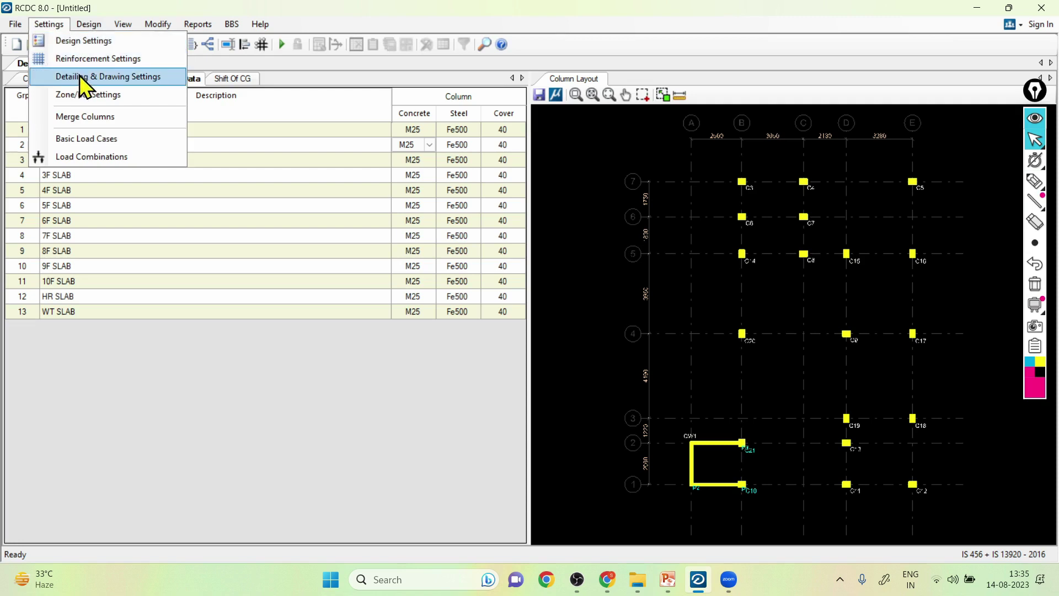
{"action": "left_click", "coordinate": [81, 92]}
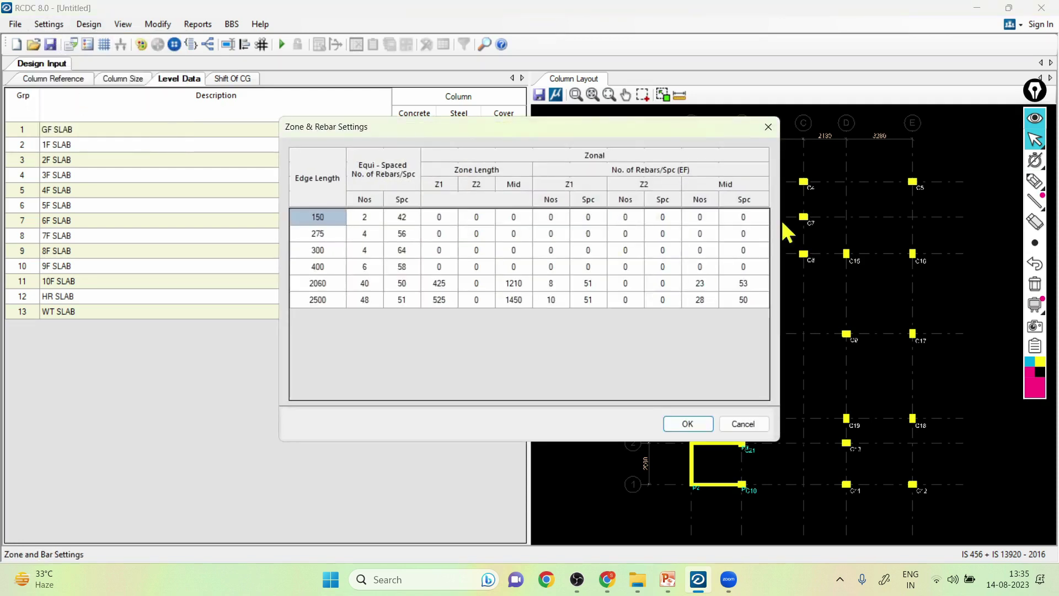
{"action": "left_click", "coordinate": [769, 126]}
Review the analysis and primary basic load cases and accept them.
{"action": "left_click", "coordinate": [49, 24]}
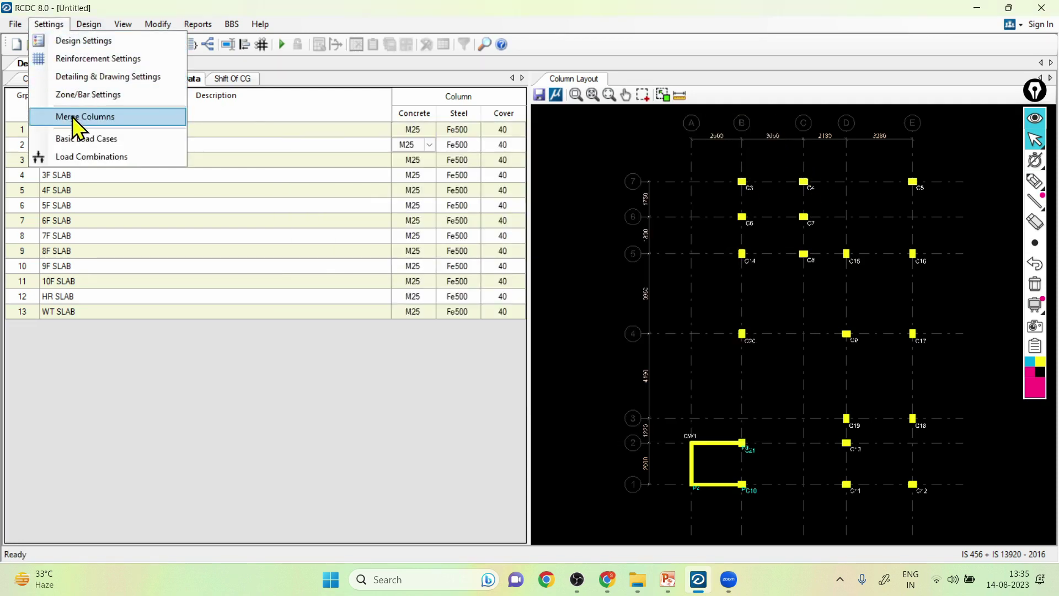
{"action": "left_click", "coordinate": [125, 141]}
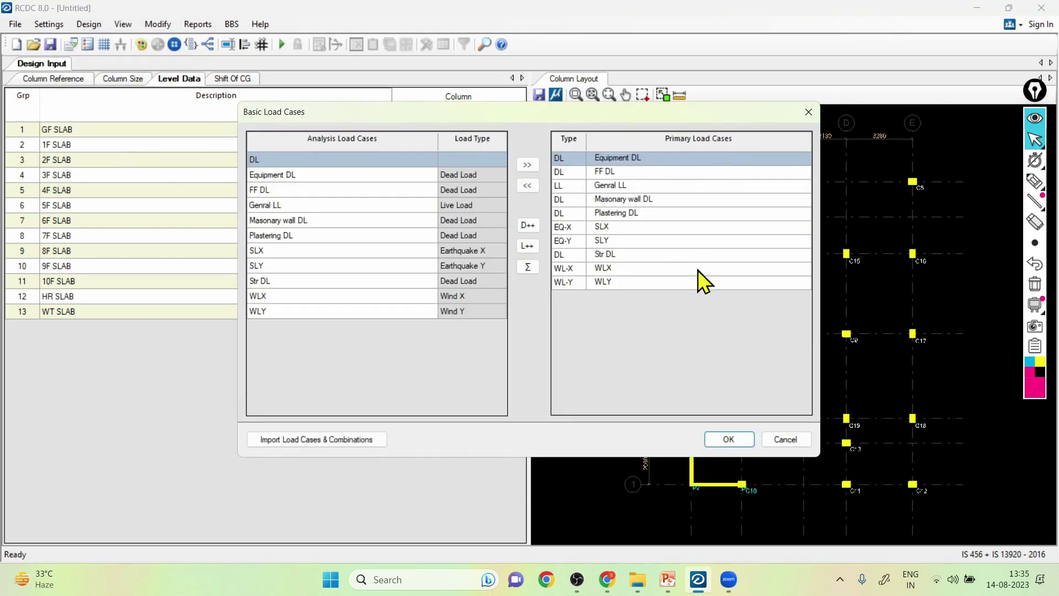
{"action": "left_click", "coordinate": [728, 439]}
Add the crack width load combinations from the template.
{"action": "left_click", "coordinate": [49, 24]}
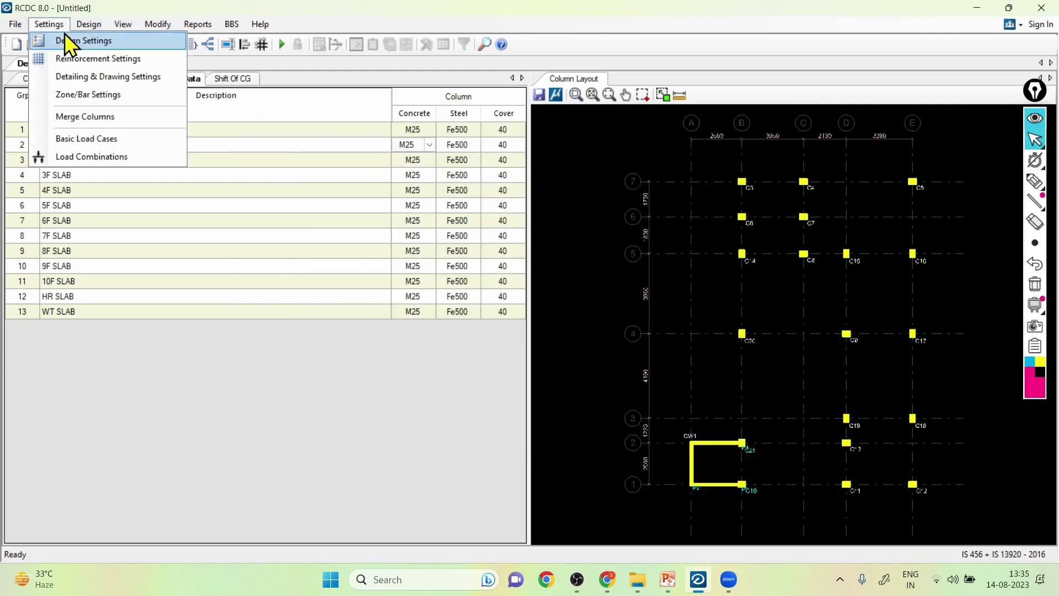
{"action": "left_click", "coordinate": [84, 157]}
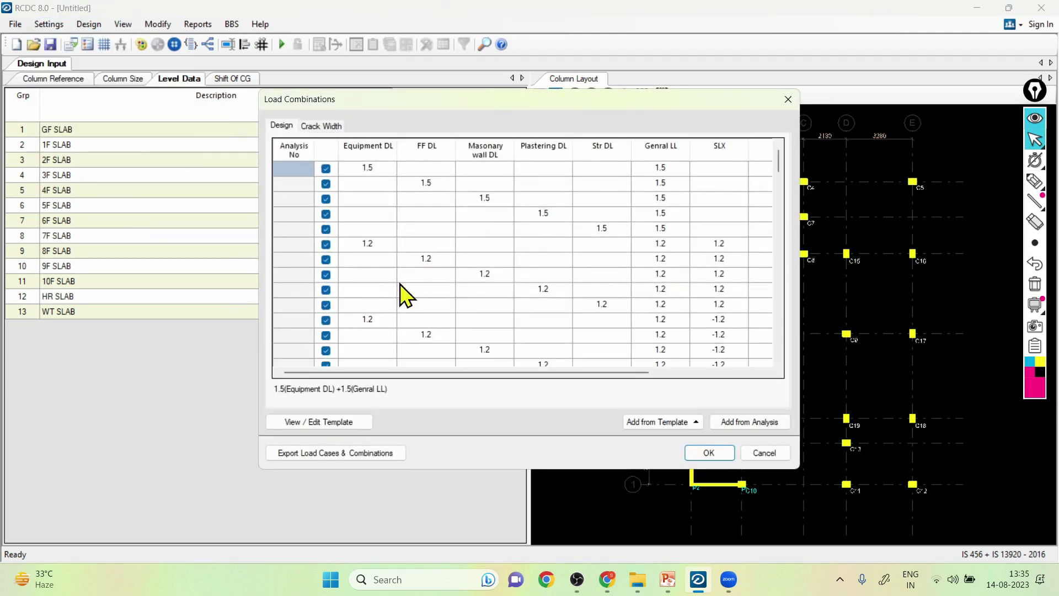
{"action": "left_click", "coordinate": [322, 126]}
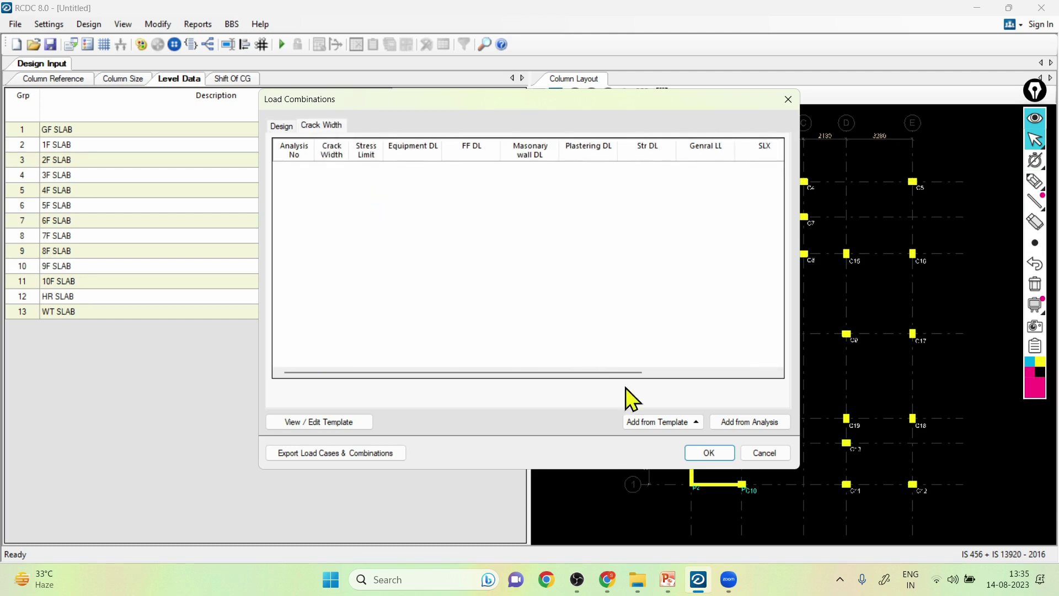
{"action": "left_click", "coordinate": [673, 423]}
{"action": "left_click", "coordinate": [661, 385]}
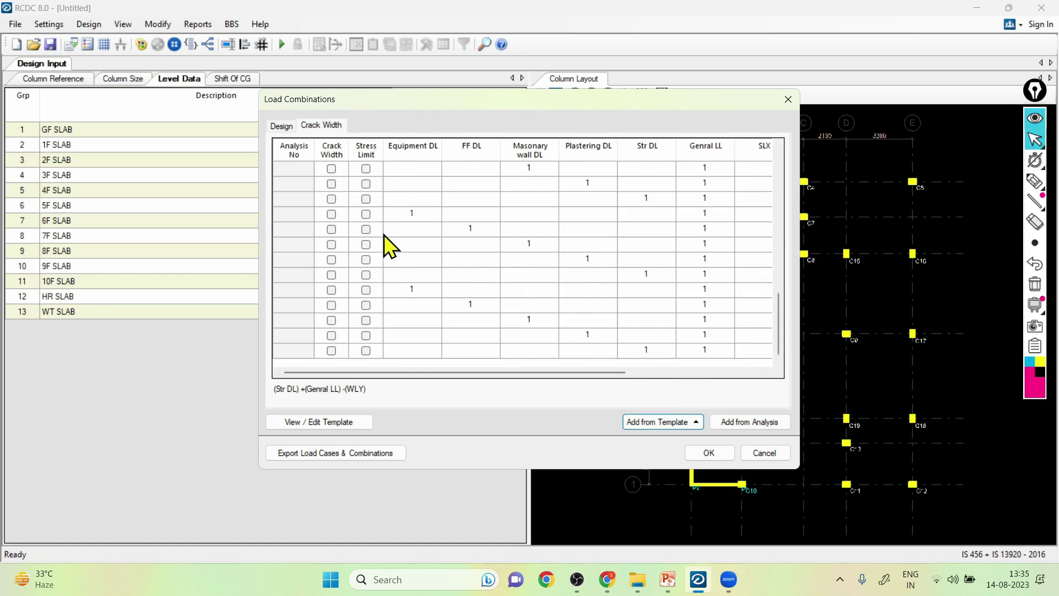
Enable the Crack Width check for the first eight load combinations.
{"action": "left_click", "coordinate": [331, 168]}
{"action": "left_click", "coordinate": [332, 184]}
{"action": "left_click", "coordinate": [333, 199]}
{"action": "left_click", "coordinate": [331, 214]}
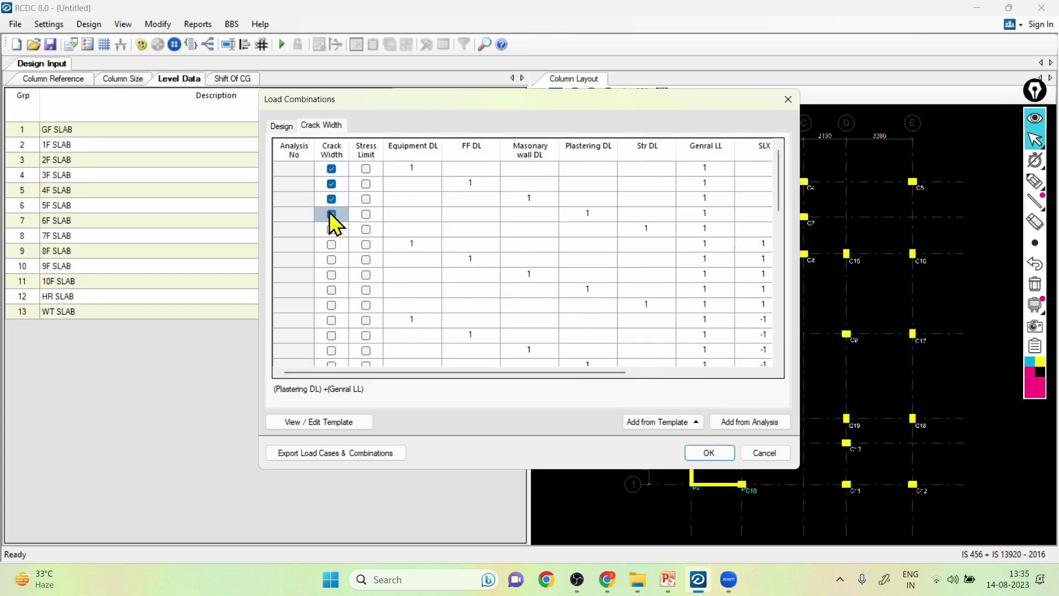
{"action": "left_click", "coordinate": [331, 229]}
{"action": "left_click", "coordinate": [331, 244]}
{"action": "left_click", "coordinate": [331, 260]}
{"action": "left_click", "coordinate": [331, 275]}
Enable the Stress Limit check for the first eight crack width combinations.
{"action": "left_click", "coordinate": [367, 173]}
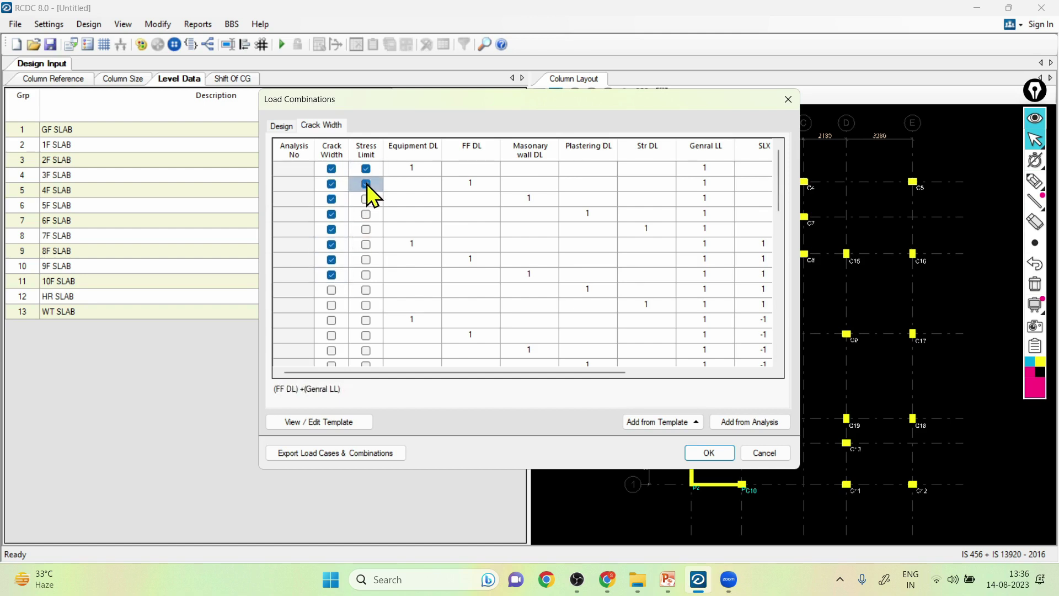
{"action": "left_click", "coordinate": [365, 199]}
{"action": "left_click", "coordinate": [366, 214]}
{"action": "left_click", "coordinate": [366, 228]}
{"action": "left_click", "coordinate": [366, 245]}
{"action": "left_click", "coordinate": [367, 260]}
{"action": "left_click", "coordinate": [365, 272]}
Enable Crack Width and Stress Limit for the combinations from Plastering DL + Genral LL + SLX through Plastering DL + Genral LL - SLY.
{"action": "left_click_drag", "start_coordinate": [346, 172], "coordinate": [374, 359]}
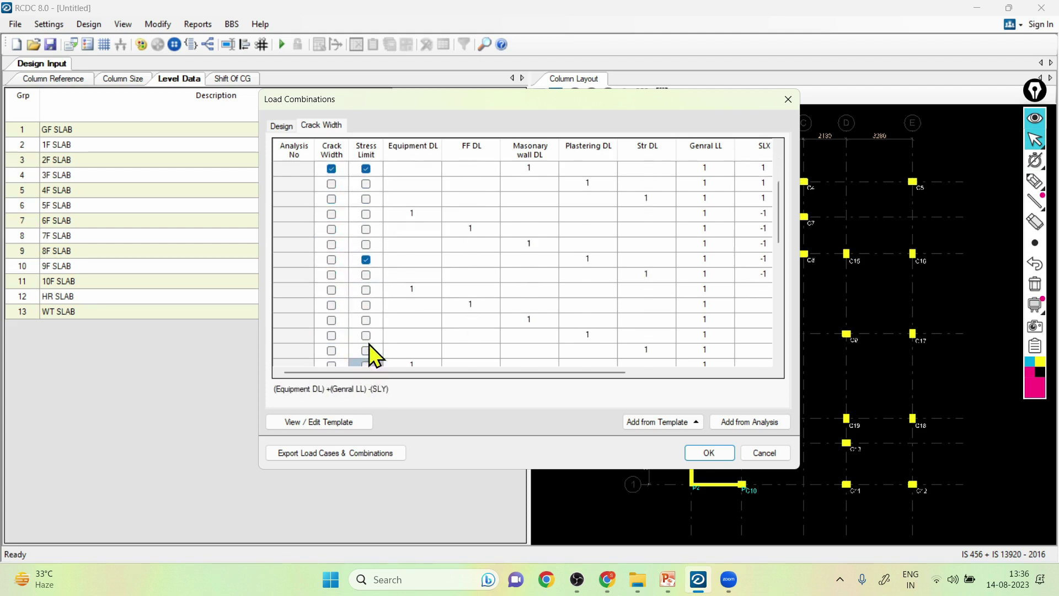
{"action": "scroll", "coordinate": [356, 259], "scroll_direction": "up", "scroll_amount": 1}
{"action": "left_click_drag", "start_coordinate": [346, 202], "coordinate": [356, 298]}
{"action": "right_click", "coordinate": [344, 194]}
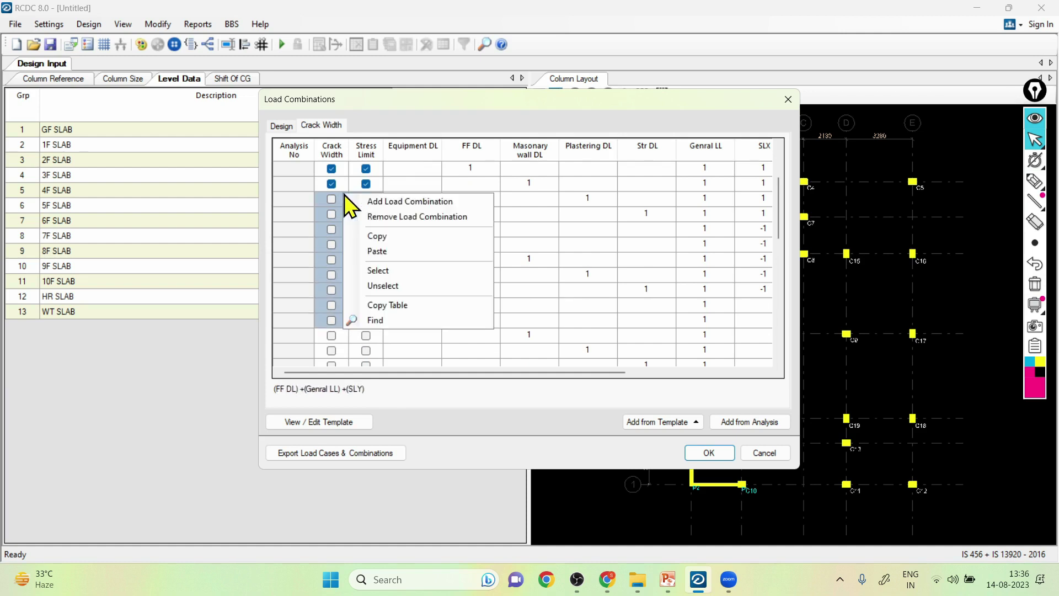
{"action": "left_click", "coordinate": [379, 251]}
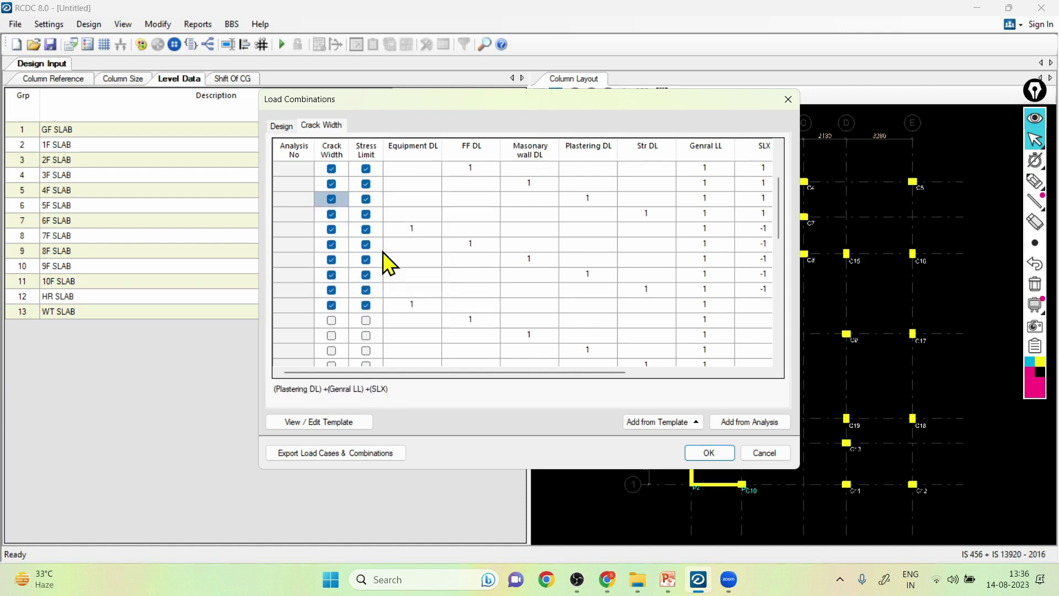
{"action": "scroll", "coordinate": [383, 253], "scroll_direction": "down", "scroll_amount": 2}
{"action": "left_click_drag", "start_coordinate": [341, 229], "coordinate": [358, 337]}
{"action": "right_click", "coordinate": [343, 233]}
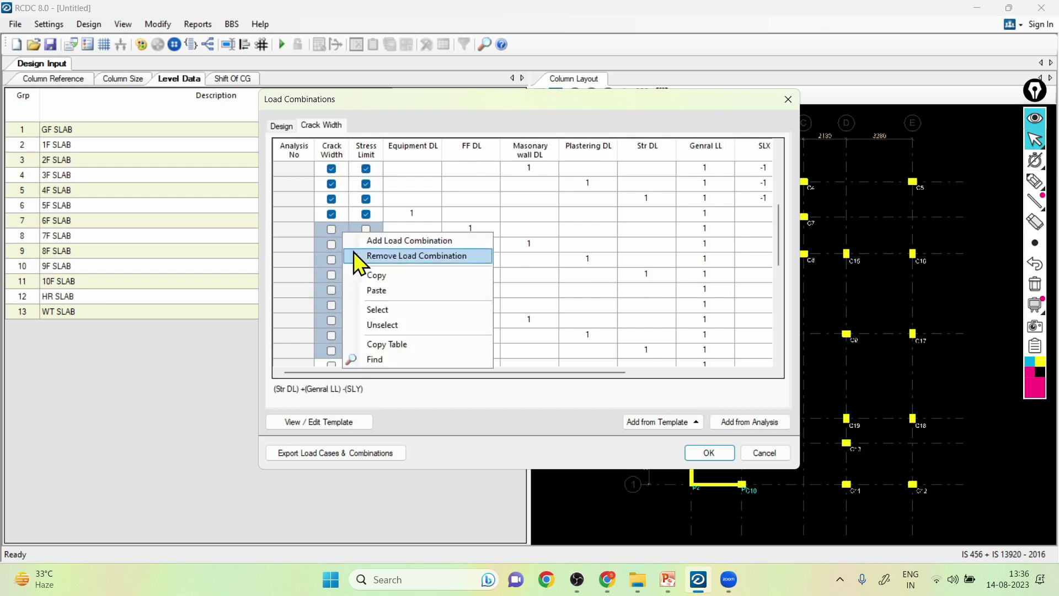
{"action": "left_click", "coordinate": [376, 288]}
Enable Crack Width and Stress Limit for the combinations from Str DL + Genral LL - SLY through Str DL + Genral LL + WLY.
{"action": "scroll", "coordinate": [368, 278], "scroll_direction": "down", "scroll_amount": 1}
{"action": "scroll", "coordinate": [362, 267], "scroll_direction": "down", "scroll_amount": 1}
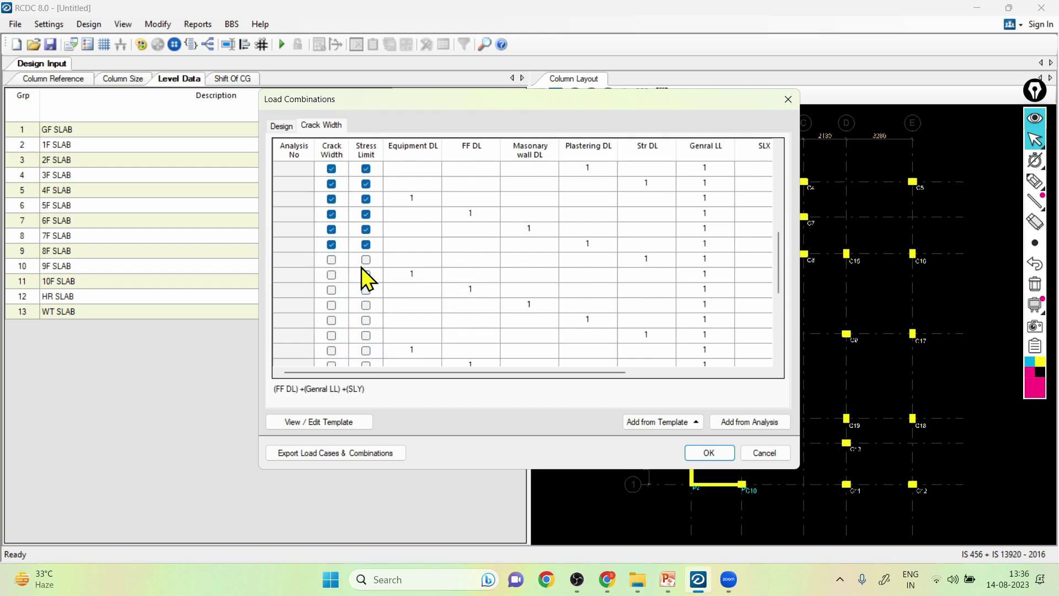
{"action": "left_click_drag", "start_coordinate": [346, 266], "coordinate": [362, 323]}
{"action": "right_click", "coordinate": [340, 232]}
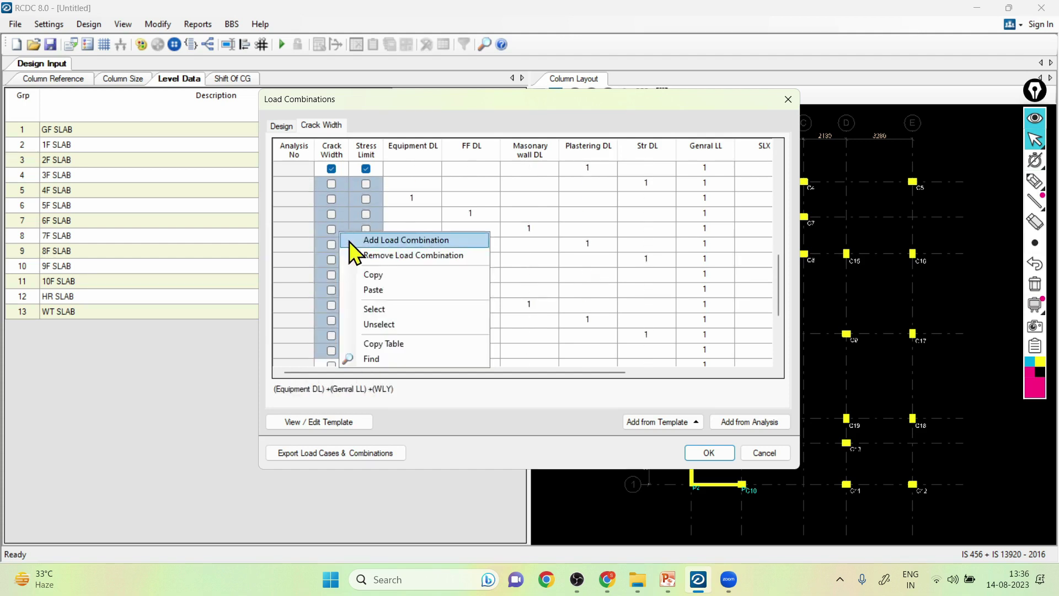
{"action": "left_click", "coordinate": [358, 289]}
{"action": "right_click", "coordinate": [339, 214]}
{"action": "left_click", "coordinate": [377, 274]}
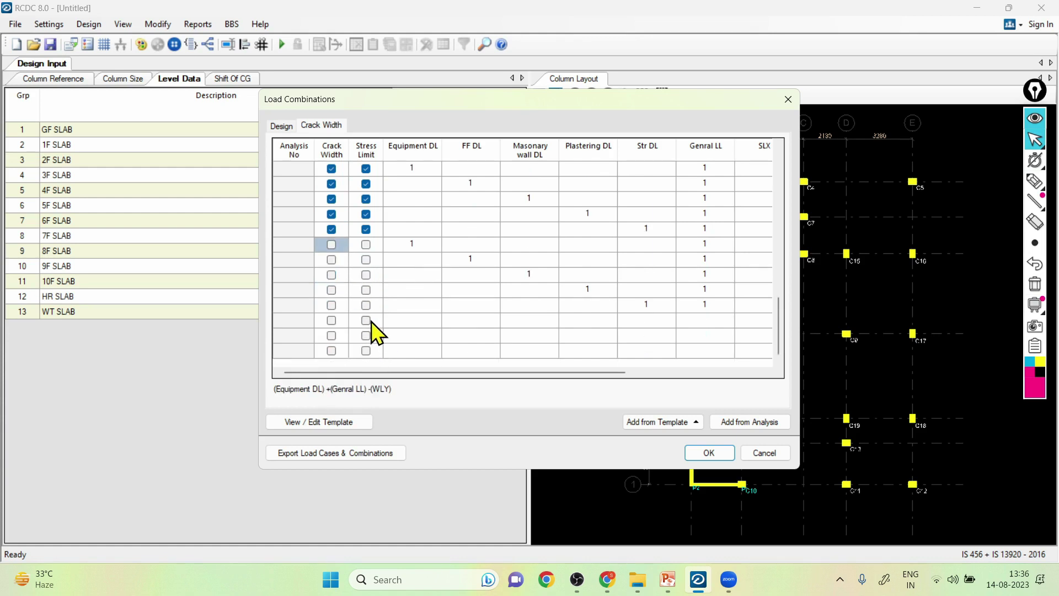
Enable Crack Width and Stress Limit for the five -WLY combinations and the three empty rows below them.
{"action": "left_click_drag", "start_coordinate": [345, 322], "coordinate": [370, 358]}
{"action": "right_click", "coordinate": [359, 332]}
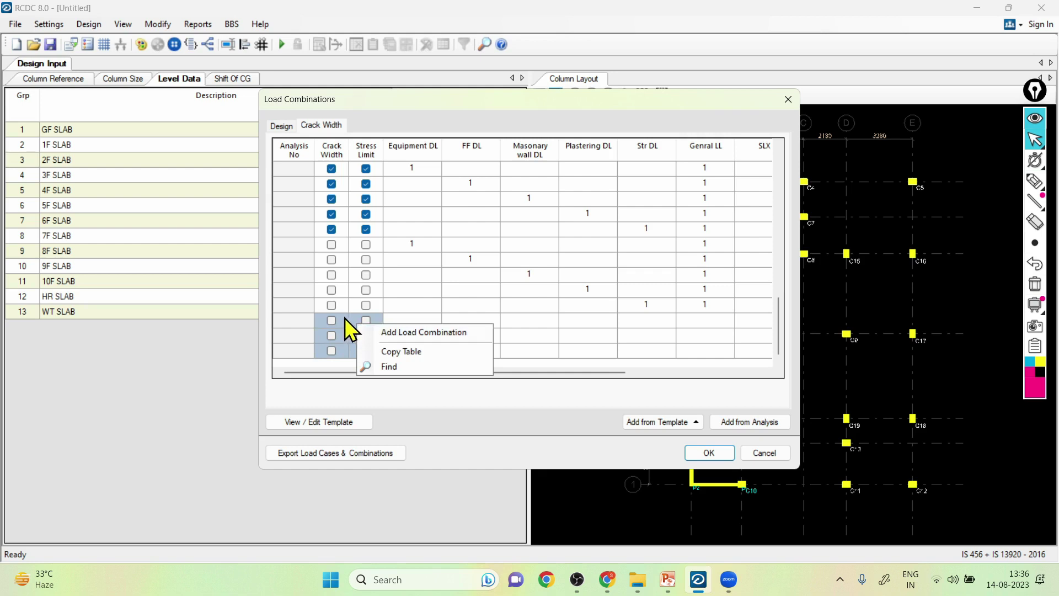
{"action": "left_click", "coordinate": [341, 323]}
{"action": "left_click_drag", "start_coordinate": [337, 244], "coordinate": [365, 364]}
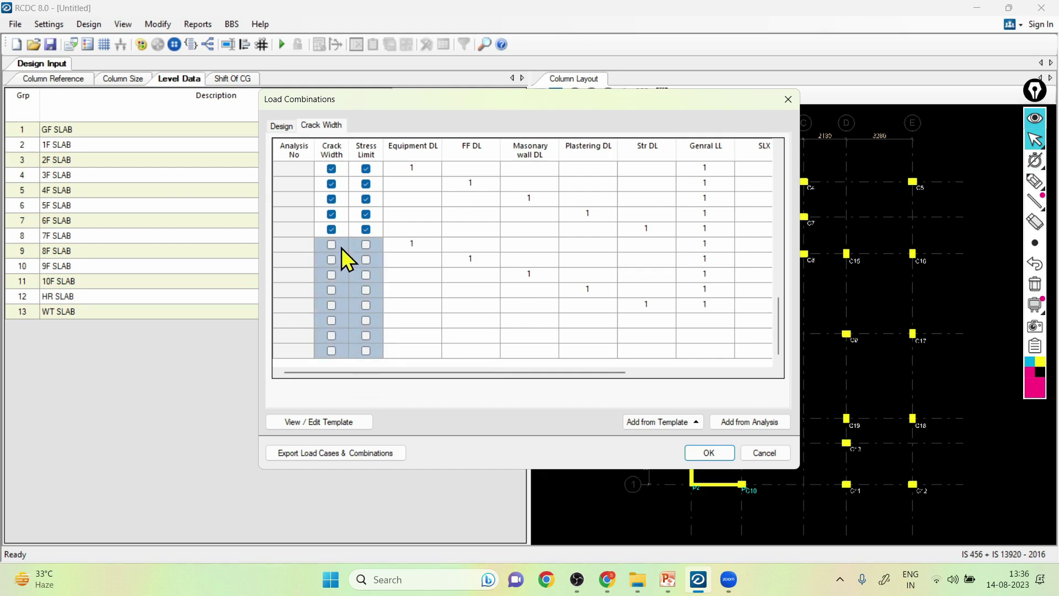
{"action": "right_click", "coordinate": [342, 248]}
{"action": "left_click", "coordinate": [448, 304]}
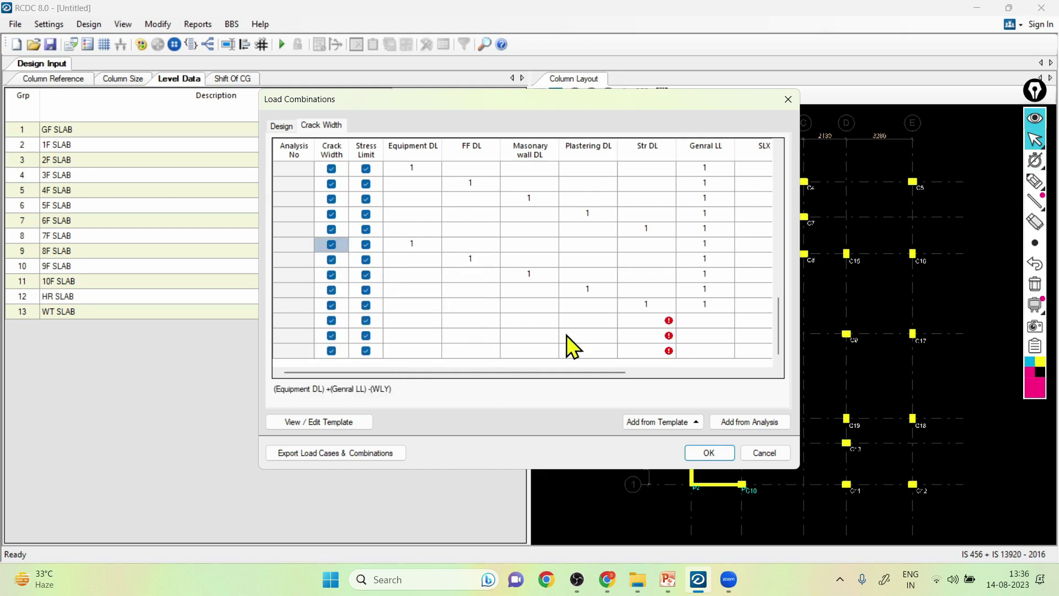
Disable Crack Width and Stress Limit for the three empty rows and close the load combinations.
{"action": "left_click", "coordinate": [672, 324]}
{"action": "left_click", "coordinate": [653, 319]}
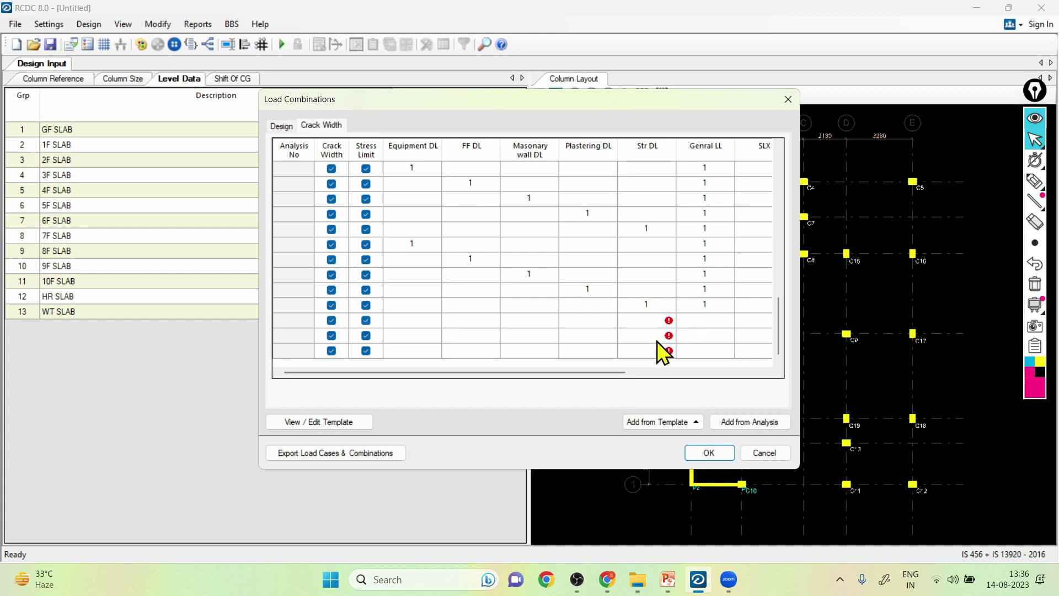
{"action": "left_click", "coordinate": [375, 320]}
{"action": "right_click", "coordinate": [375, 320]}
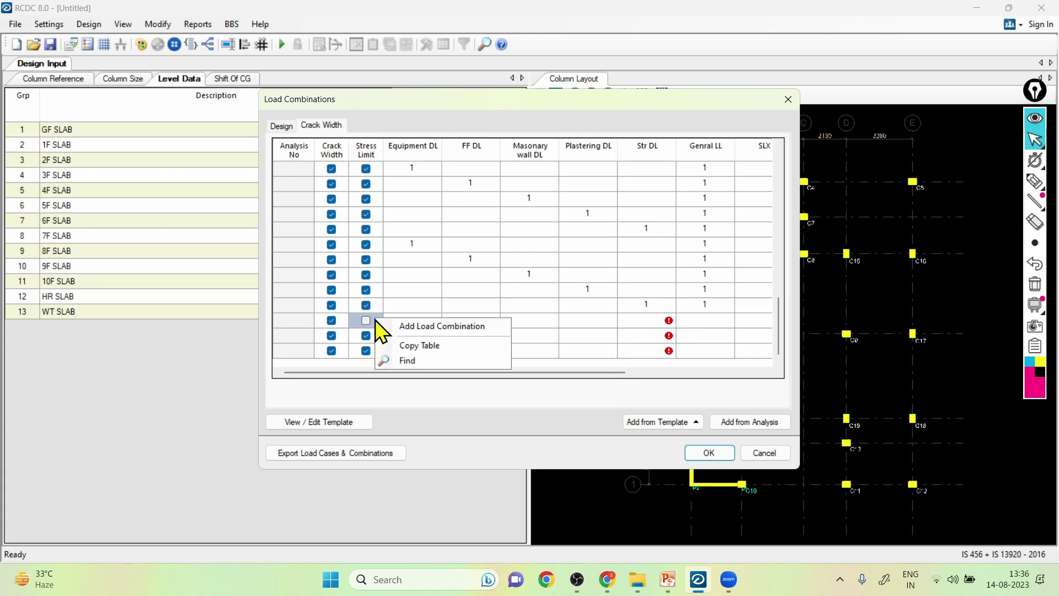
{"action": "left_click", "coordinate": [330, 320]}
{"action": "left_click", "coordinate": [331, 335]}
{"action": "left_click", "coordinate": [331, 351]}
{"action": "left_click", "coordinate": [366, 351]}
{"action": "left_click", "coordinate": [366, 335]}
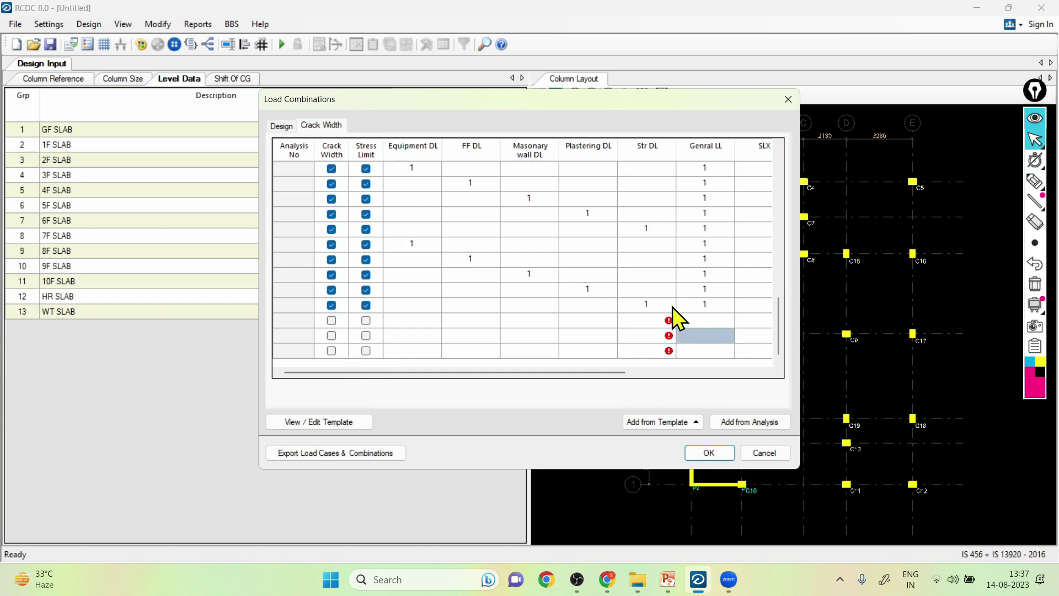
{"action": "key", "text": "Escape"}
Reopen the load combinations, check the crack width and stress limit selections, and accept them.
{"action": "left_click", "coordinate": [53, 24]}
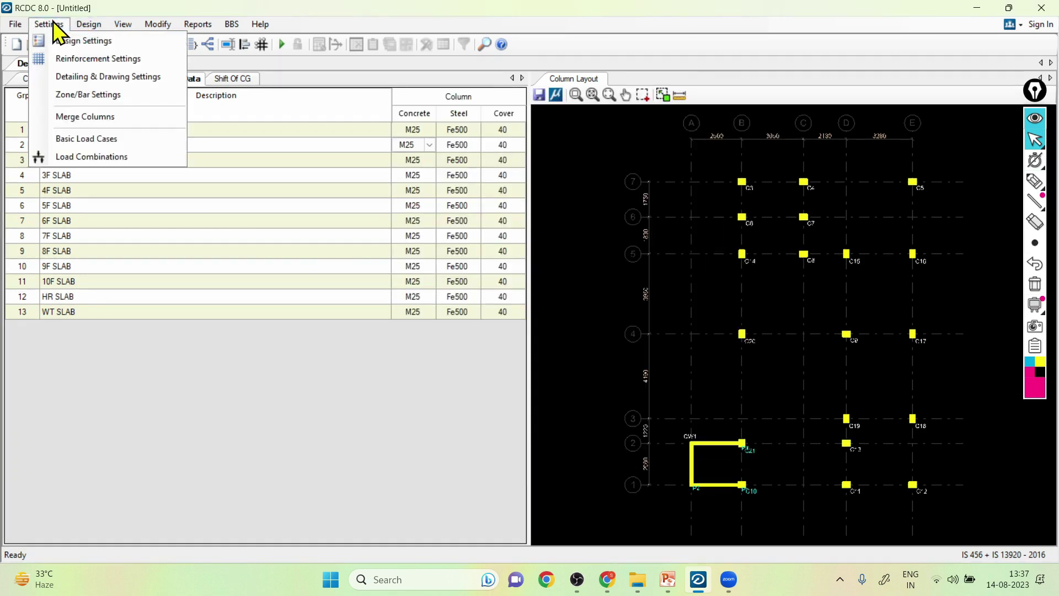
{"action": "left_click", "coordinate": [83, 156]}
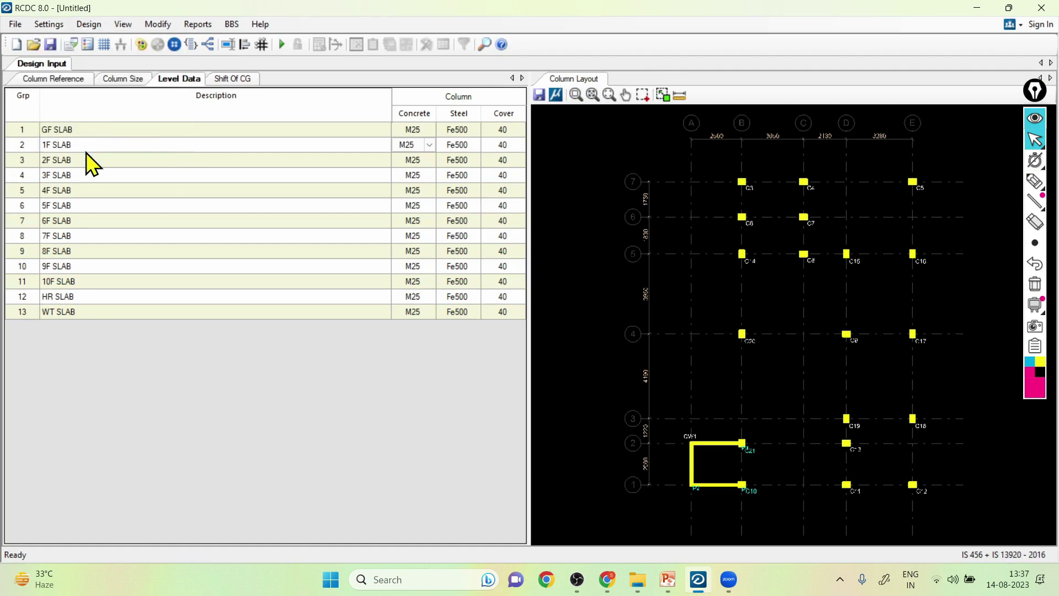
{"action": "left_click", "coordinate": [329, 127]}
{"action": "scroll", "coordinate": [414, 276], "scroll_direction": "down", "scroll_amount": 4}
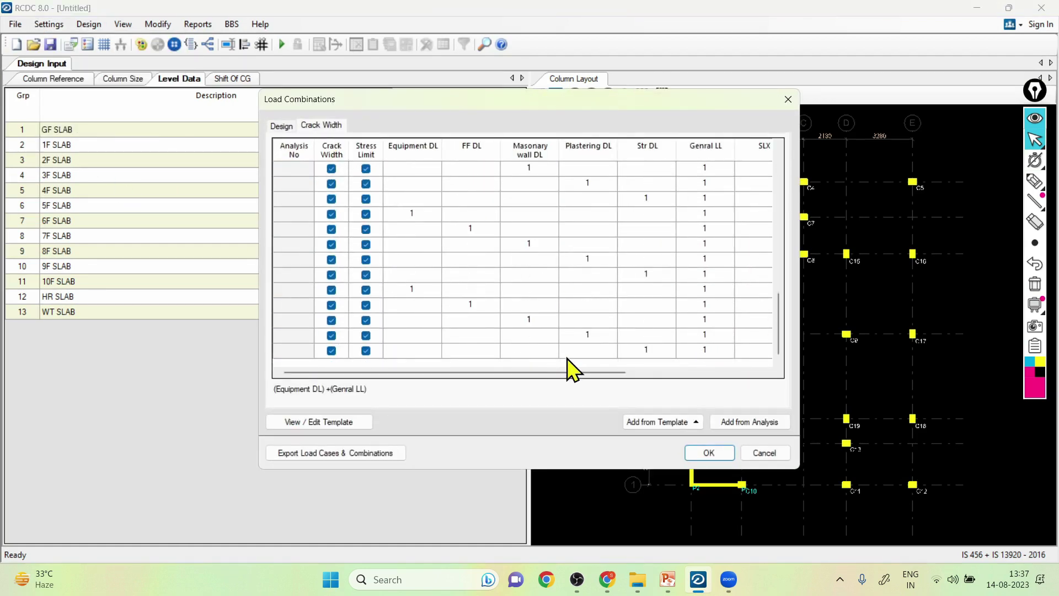
{"action": "left_click", "coordinate": [708, 452]}
Run Auto Design for the columns and shear walls.
{"action": "left_click", "coordinate": [89, 24]}
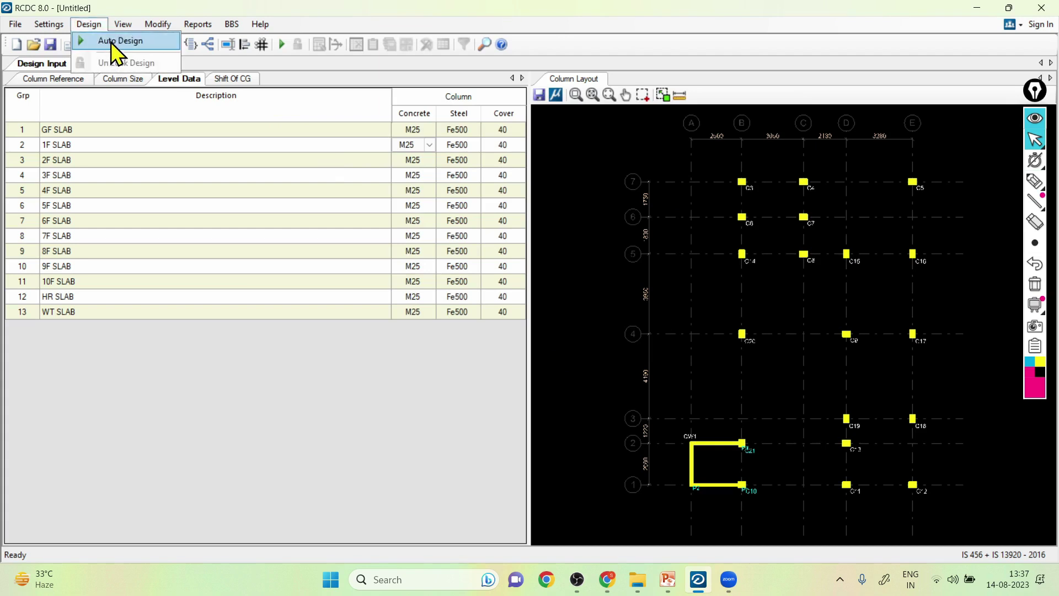
{"action": "left_click", "coordinate": [112, 43]}
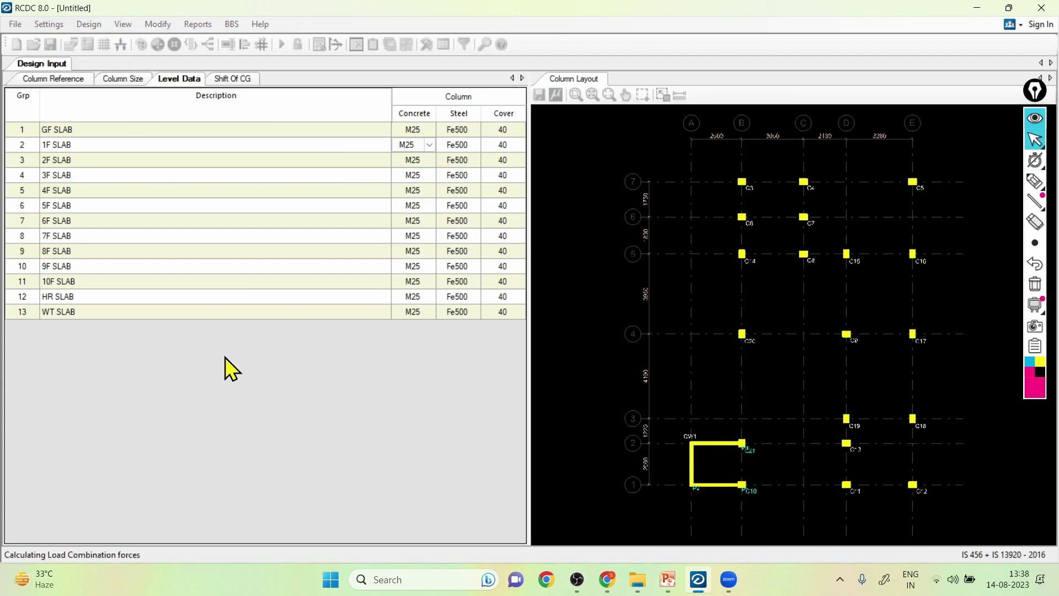